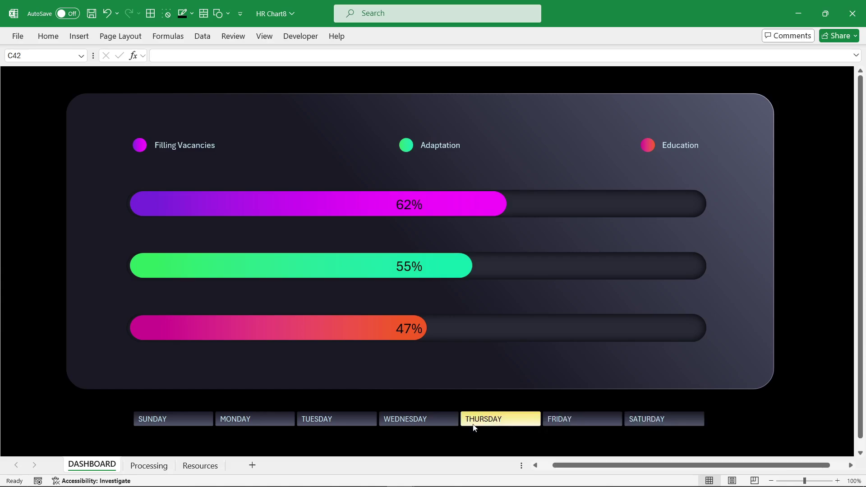
Examine how the three progress bars respond to different single weekdays and ranges of weekdays in the dashboard's day filter
drag(325, 419, 485, 434)
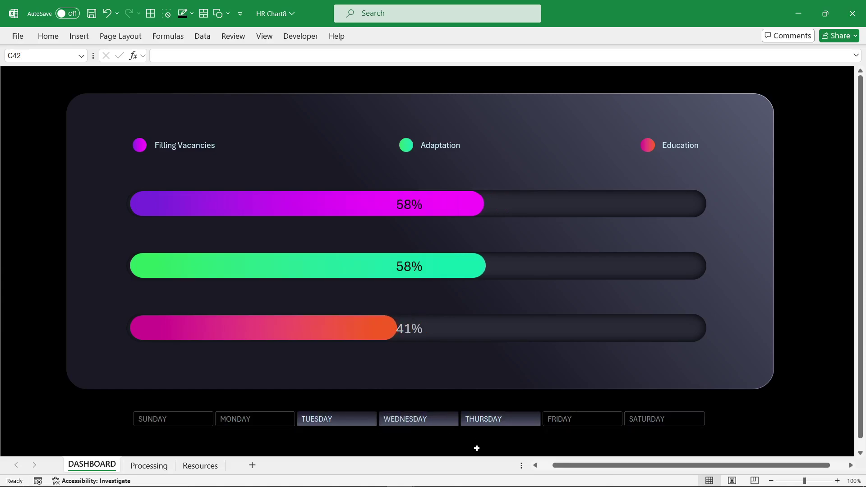
click(599, 420)
click(280, 415)
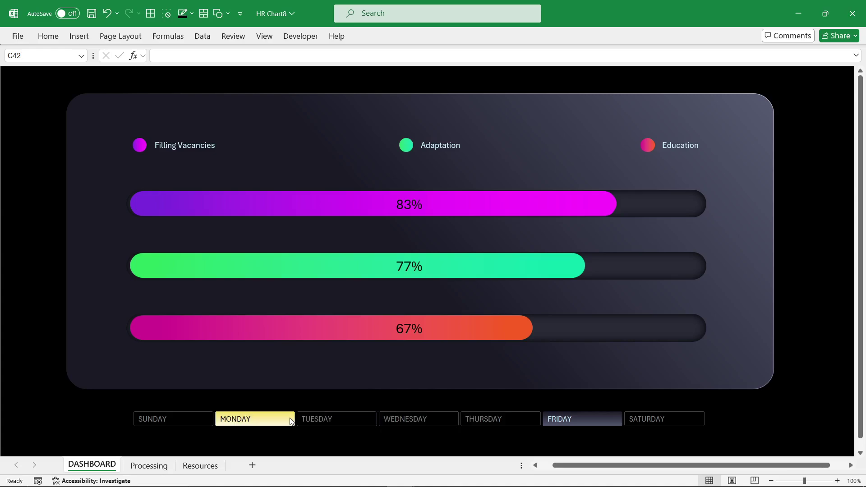
click(332, 418)
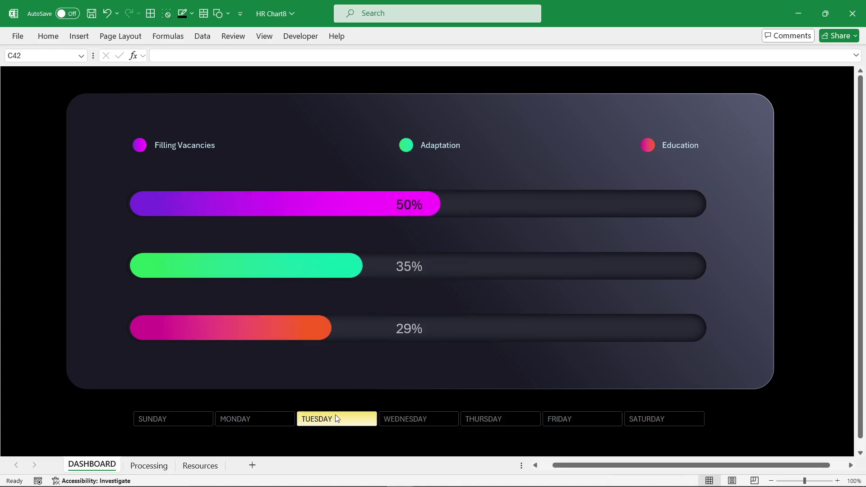
click(405, 419)
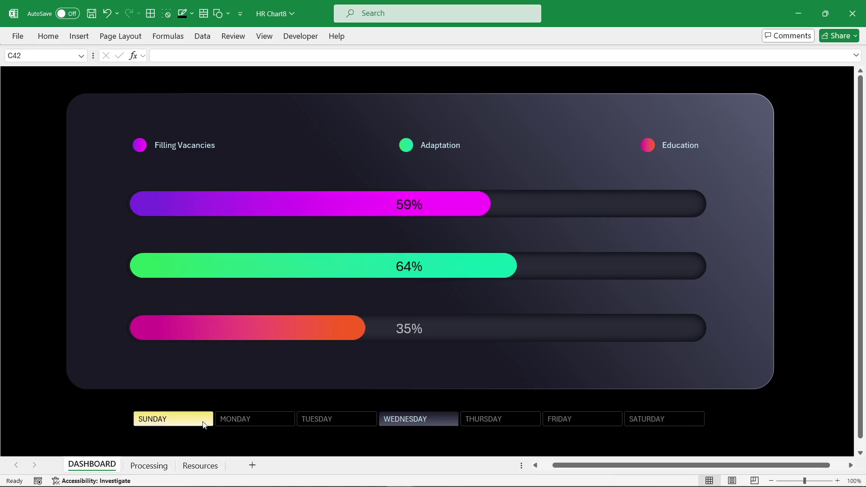
drag(203, 420, 705, 423)
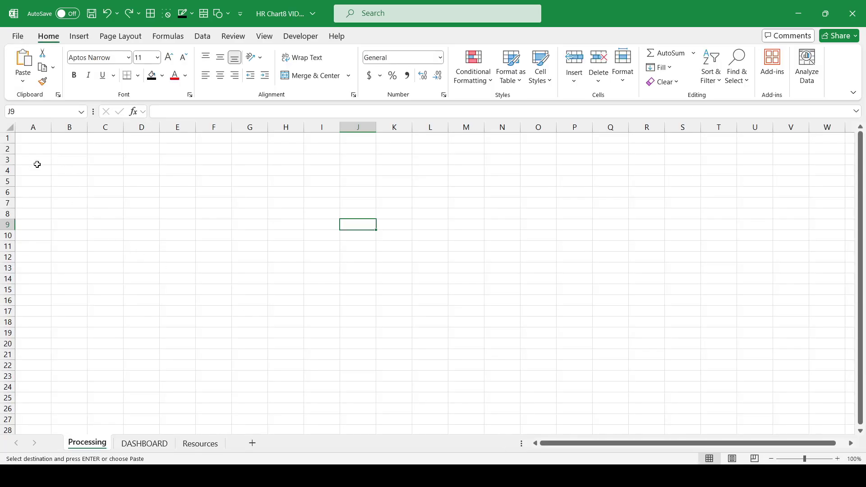
Enter Filling Vacancies, Adaptation and Education in A3:A5 of the Processing sheet and fit column A to the labels
click(37, 164)
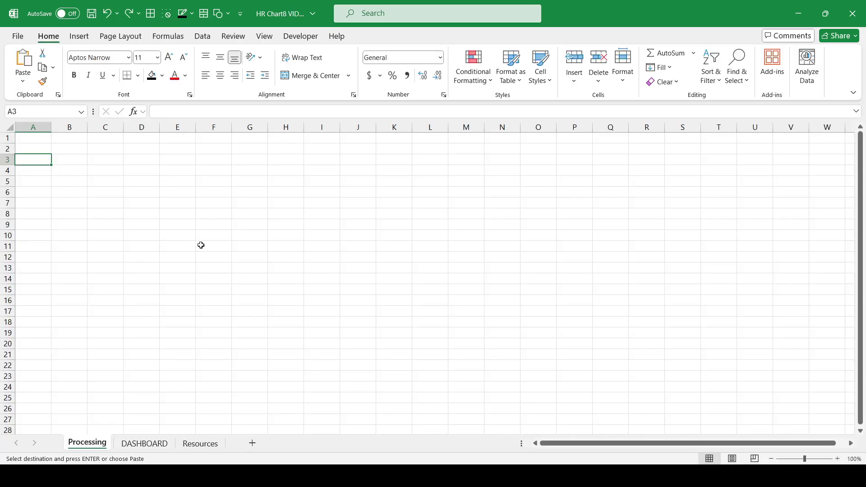
text(Filling Vacancies Adaptation Education)
double_click(52, 127)
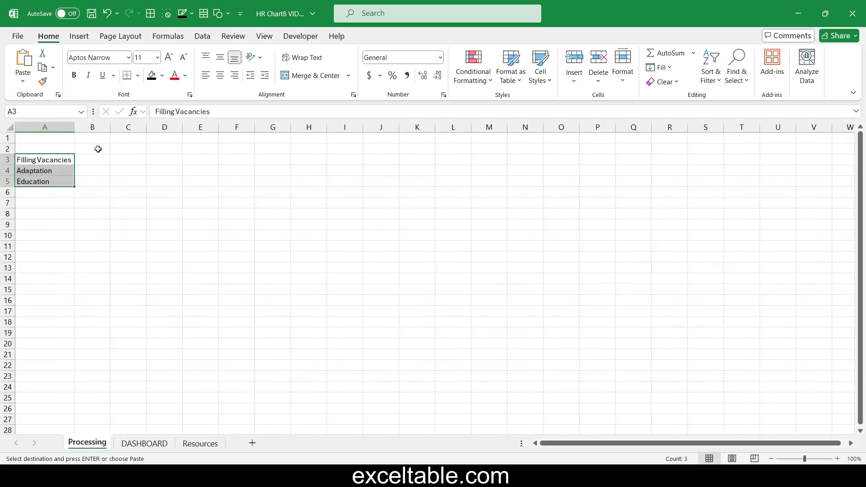
Add the header Indent1 in B2 and enter 5% above it in B1
click(97, 148)
text(Ind)
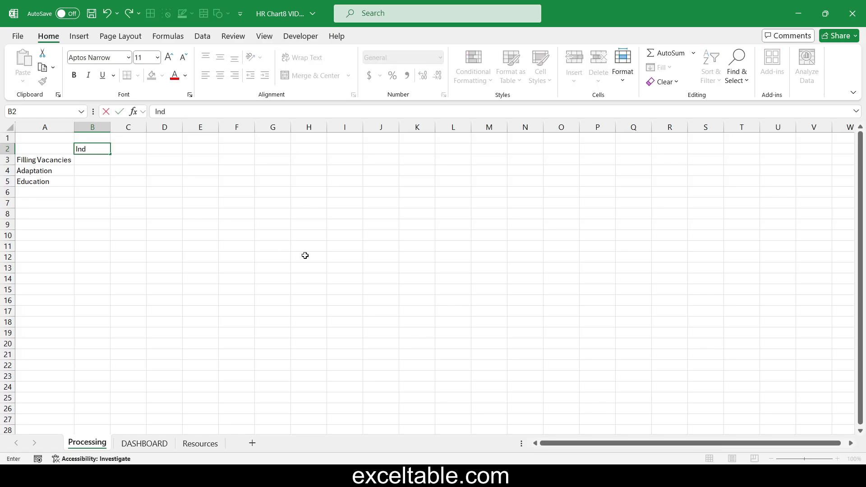
text(ent1)
key(Return)
key(Up)
key(Up)
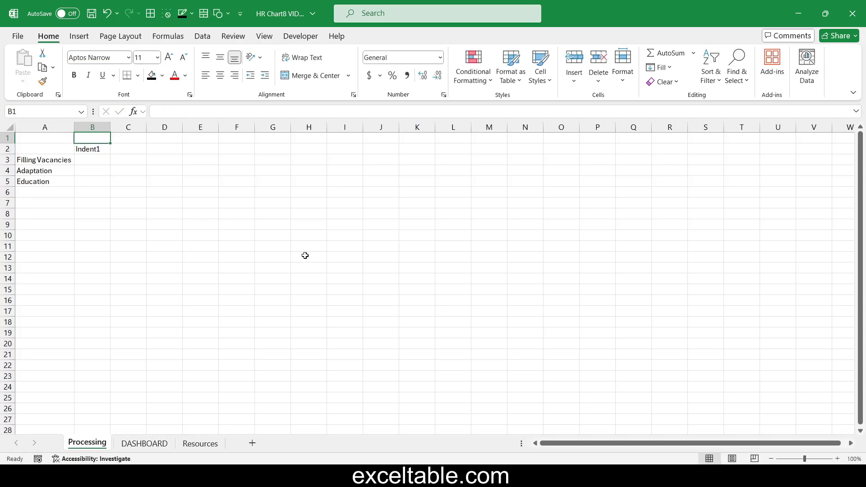
text(5)
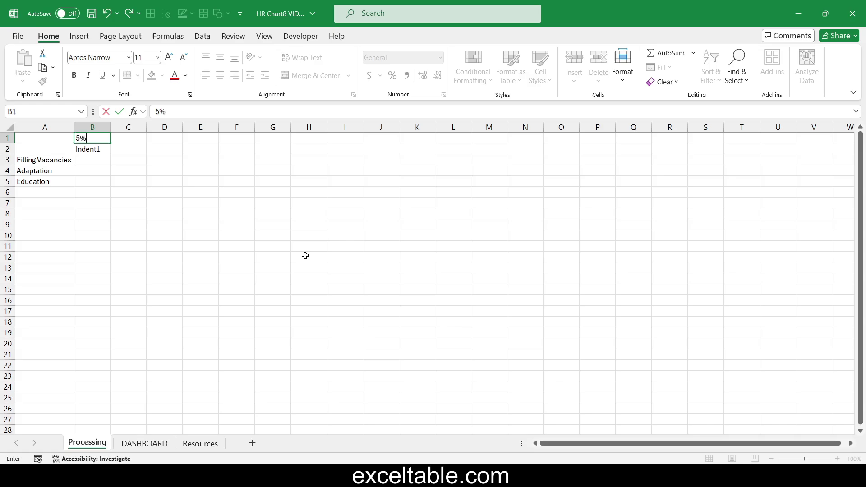
key(Return)
Enter the absolute reference =$B$1 in B3 and fill it down to B5
key(Return)
text(=)
key(Up)
key(Up)
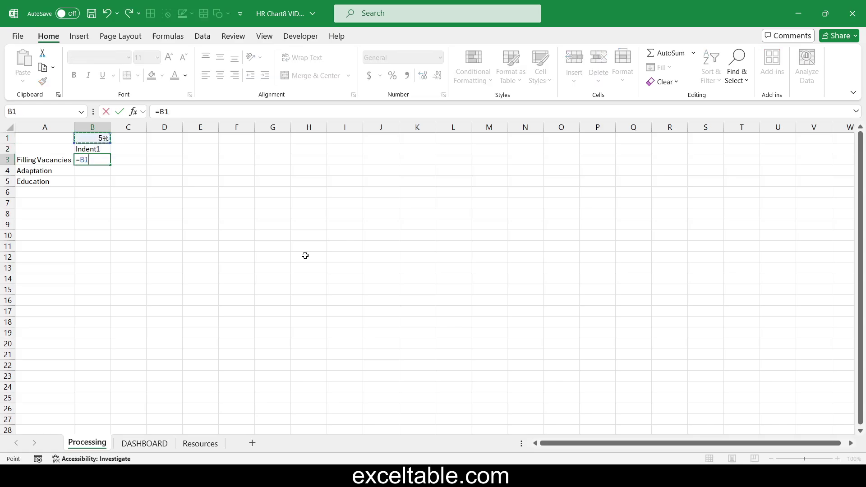
key(F4)
key(Return)
key(Up)
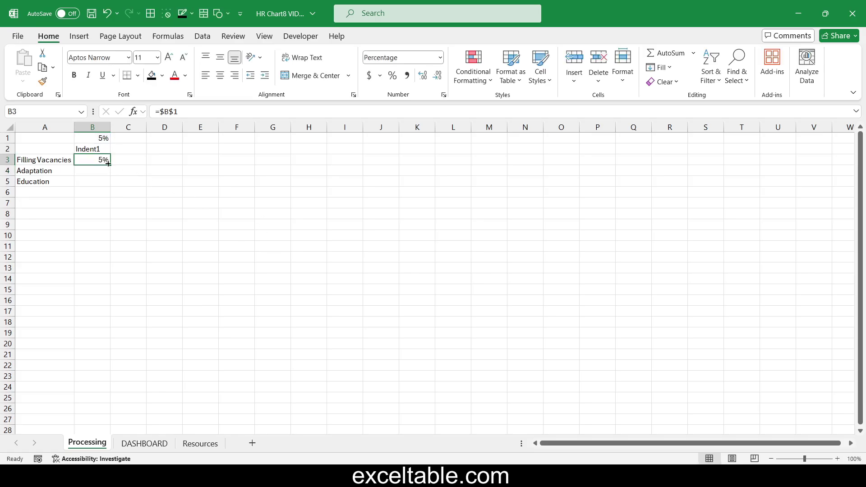
drag(110, 165, 104, 181)
Add a Progress header in C2 with the values 75%, 50% and 25% in C3:C5
click(128, 149)
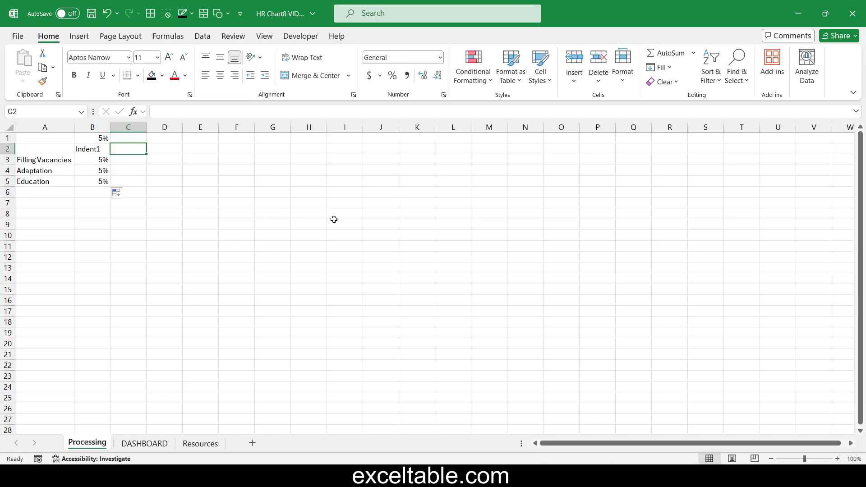
text(Progress)
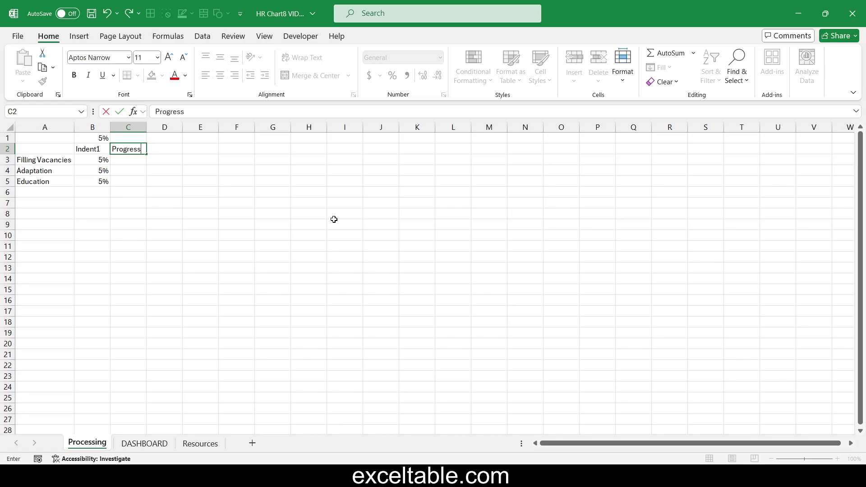
key(Return)
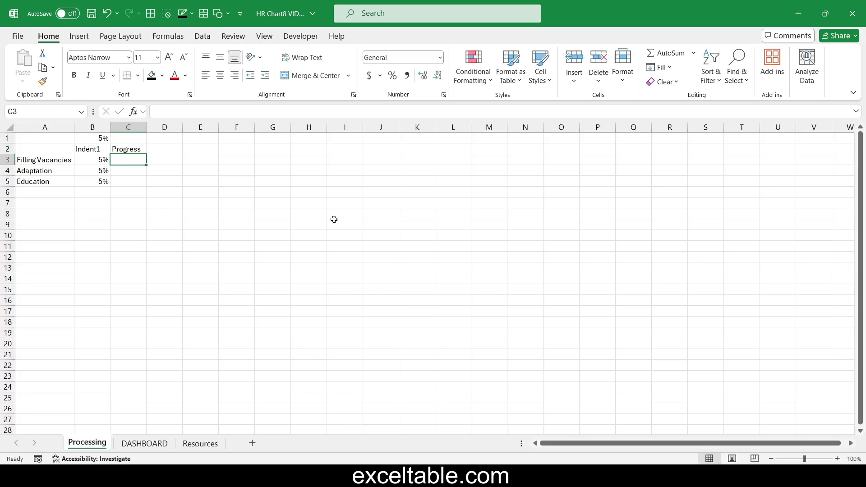
text(75)
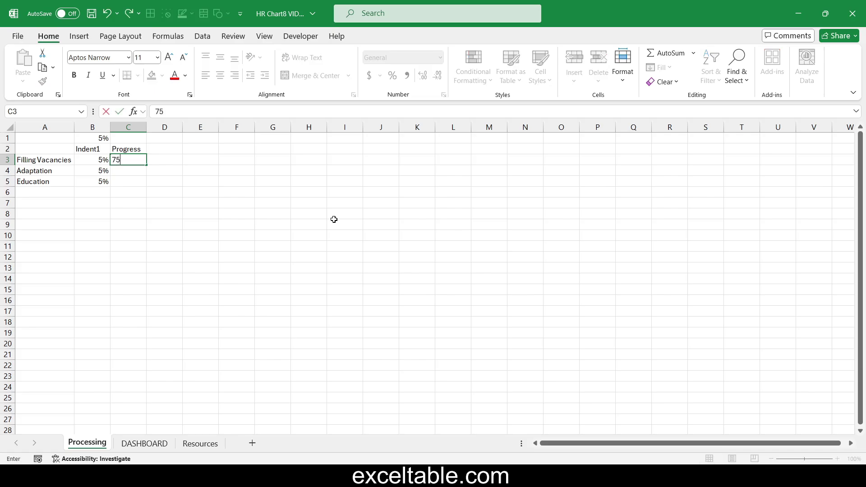
text(%)
key(Return)
text(50%)
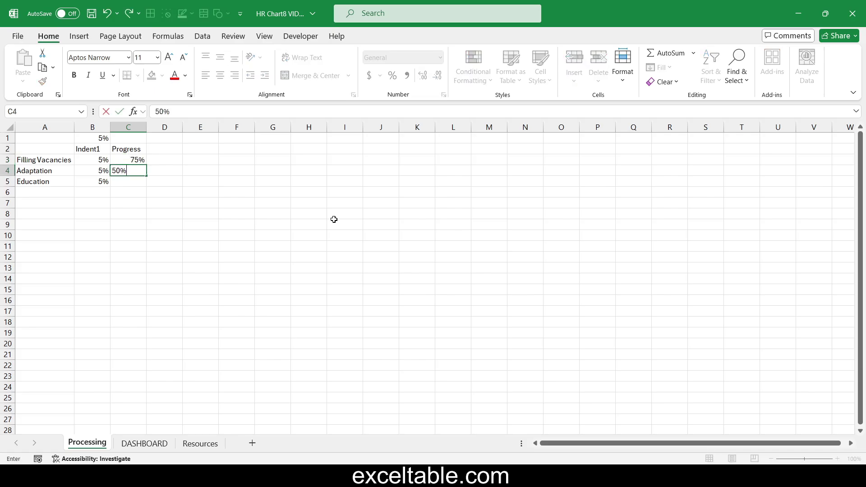
key(Return)
text(25%)
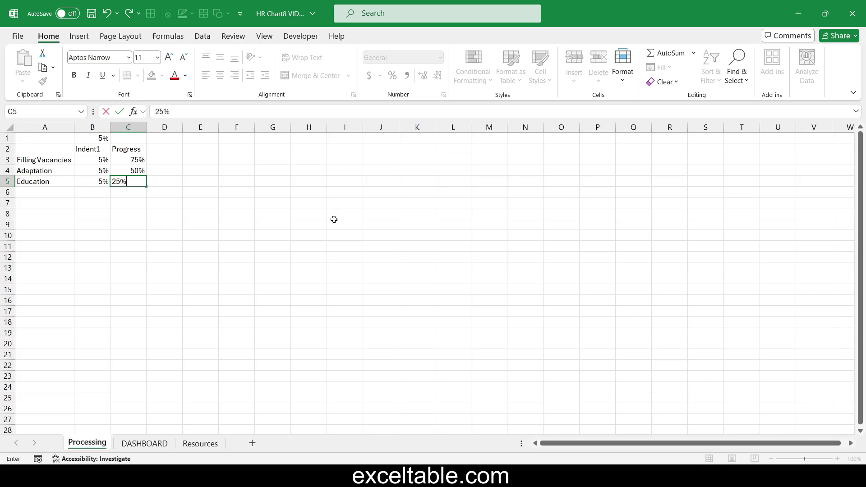
key(Return)
Enter the formula =B1 in D1 and fill it down to D5
click(169, 140)
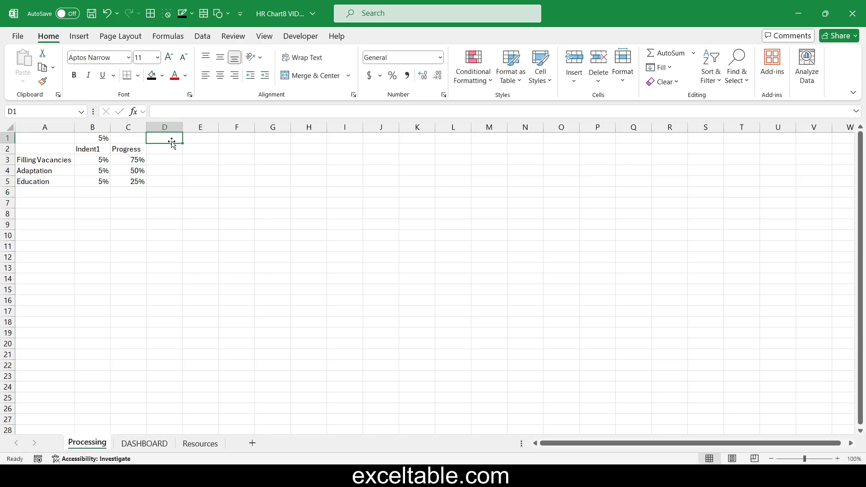
text(=)
key(Left)
key(Left)
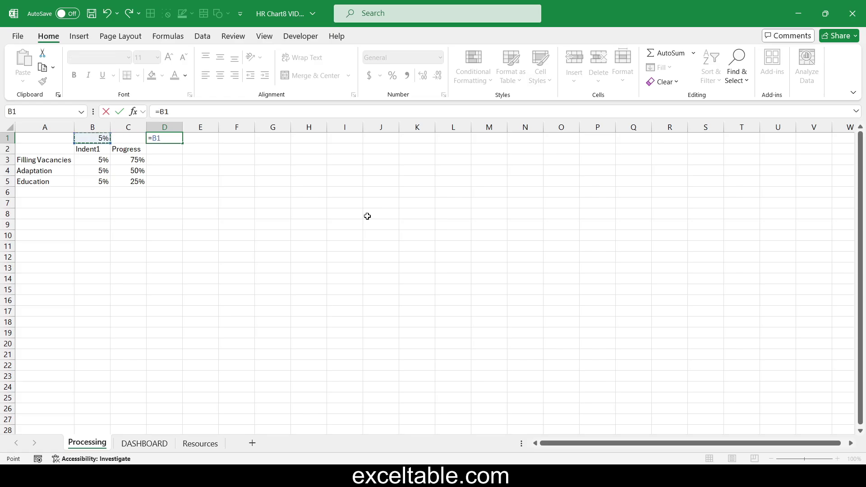
key(ctrl+Return)
drag(184, 143, 183, 184)
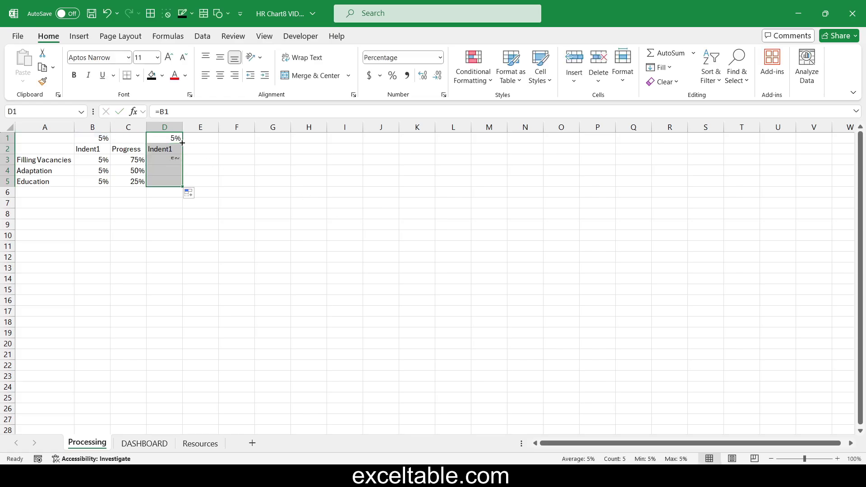
Replace the header in D2 with Indent2 and add the header Other in E2
click(167, 150)
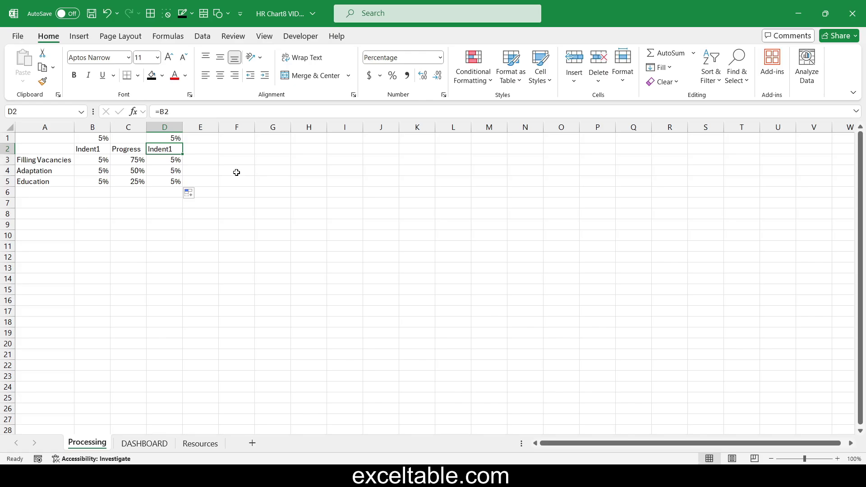
key(Delete)
text(Inden)
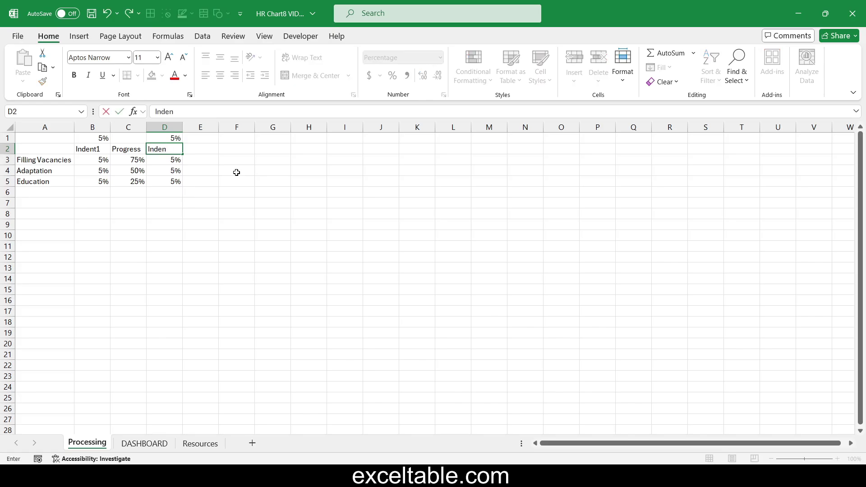
text(t2)
key(Tab)
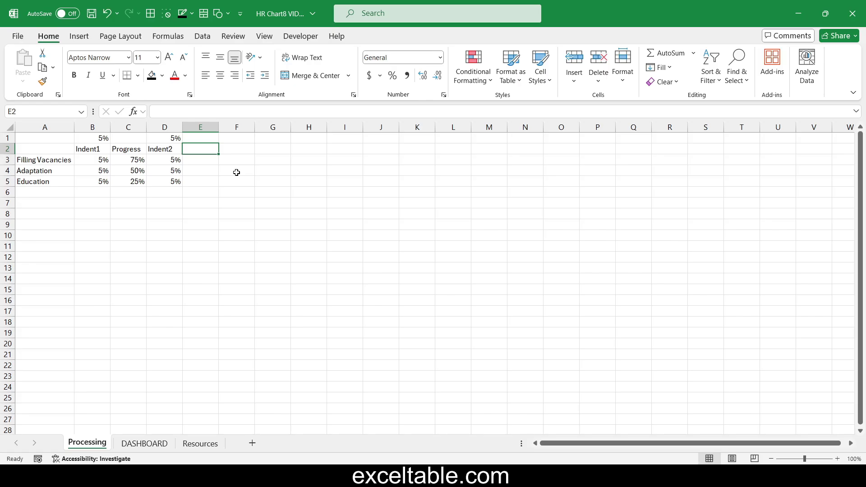
text(Other)
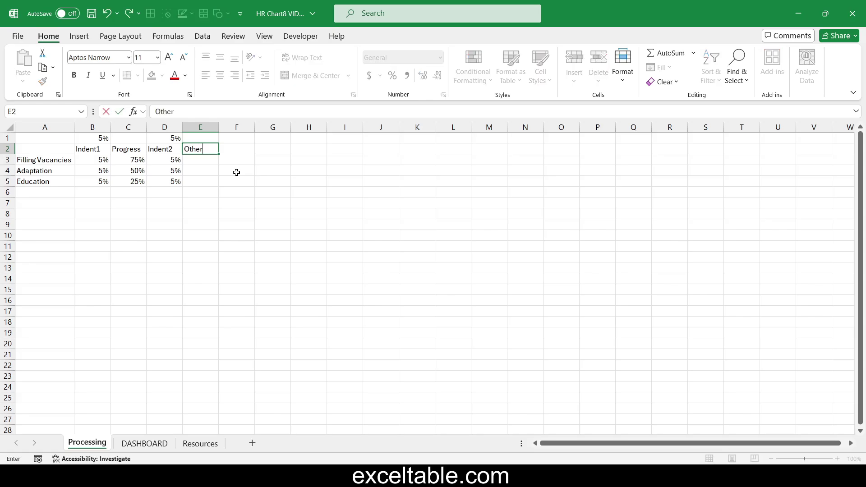
key(Tab)
Enter =100%-C3 in E3, format it as a percentage without decimals, and fill it down to E5
click(201, 162)
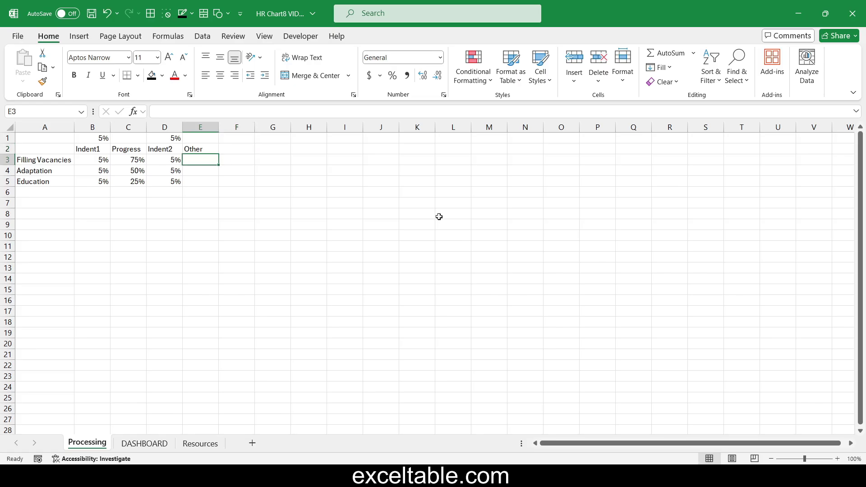
text(=1)
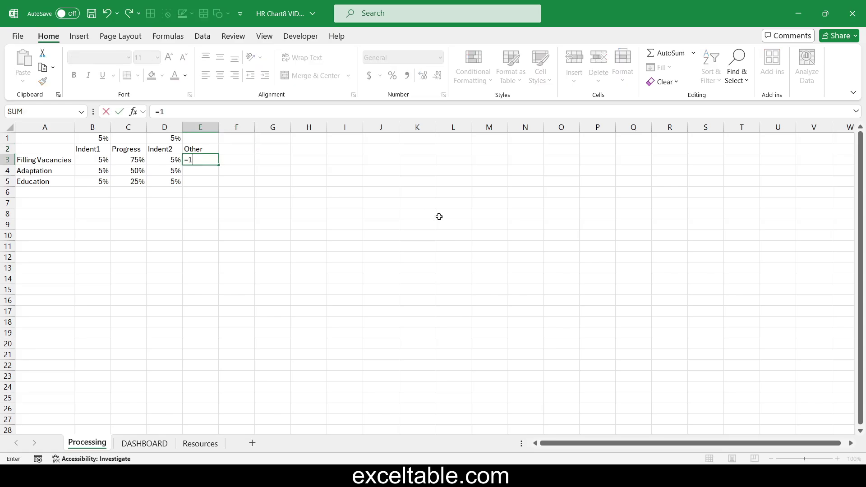
text(00%-)
click(125, 158)
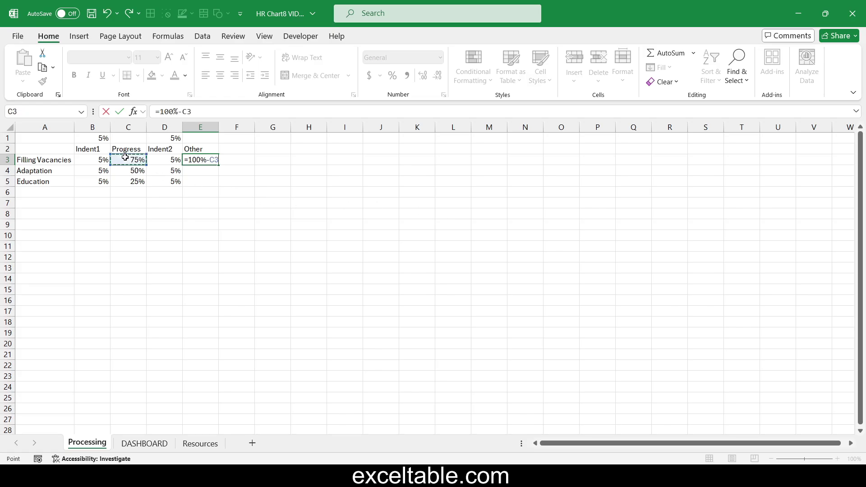
key(ctrl+Return)
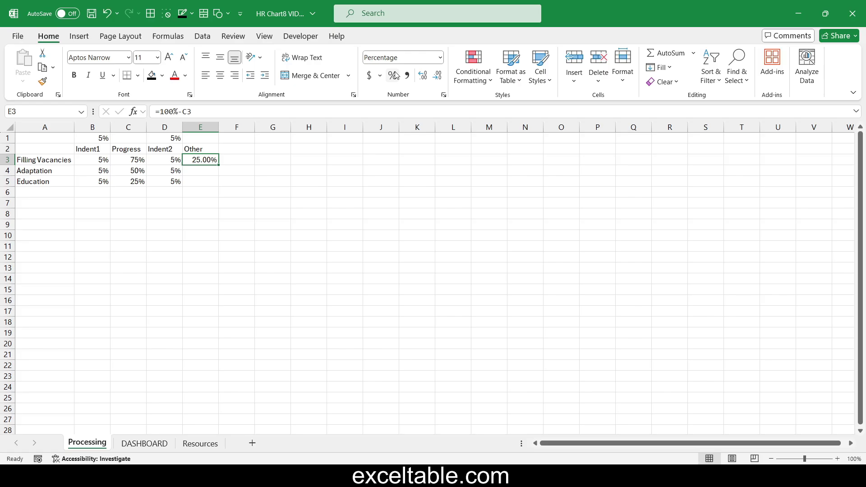
click(395, 75)
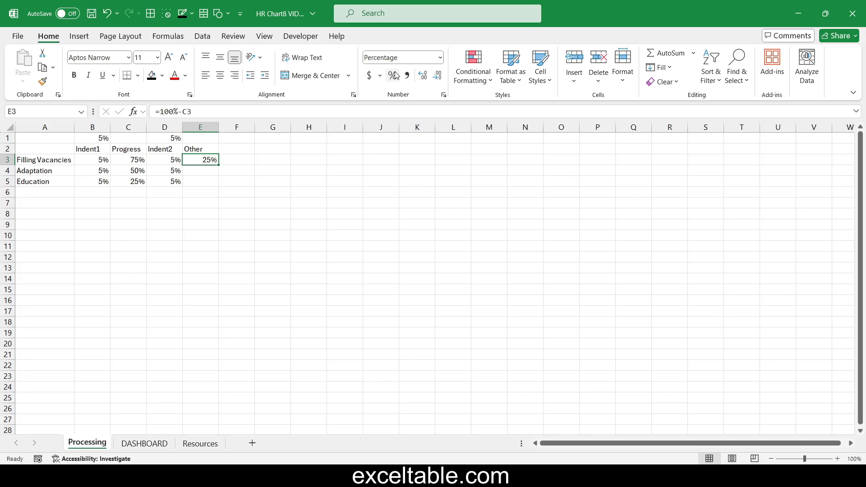
double_click(219, 163)
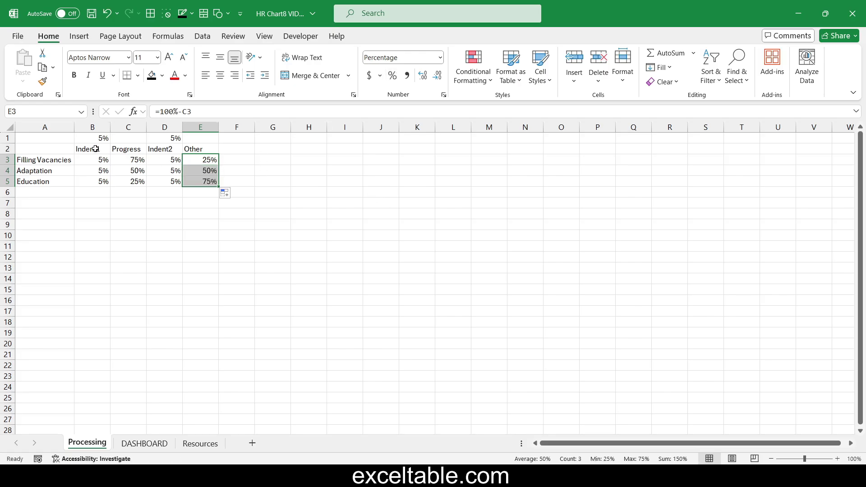
Make the headers in B2:E2 bold and centre the contents of B1:E5 horizontally
drag(93, 148, 198, 150)
click(74, 75)
click(220, 75)
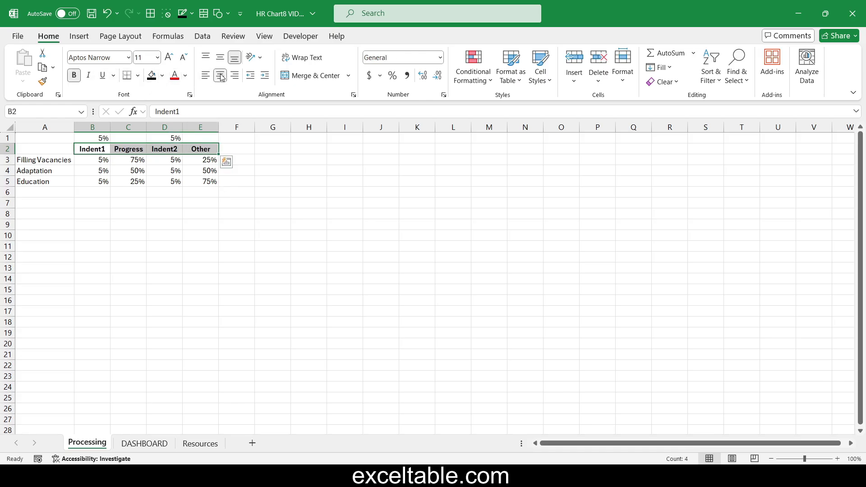
key(Up)
drag(93, 138, 211, 181)
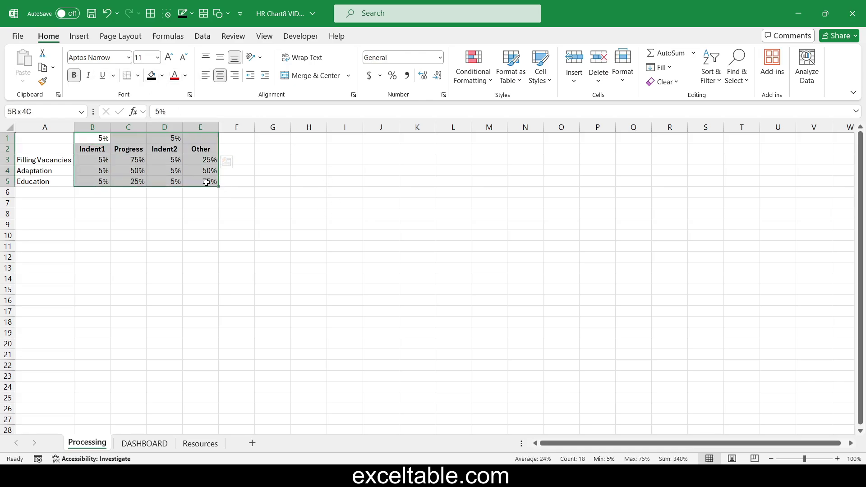
click(220, 76)
click(339, 244)
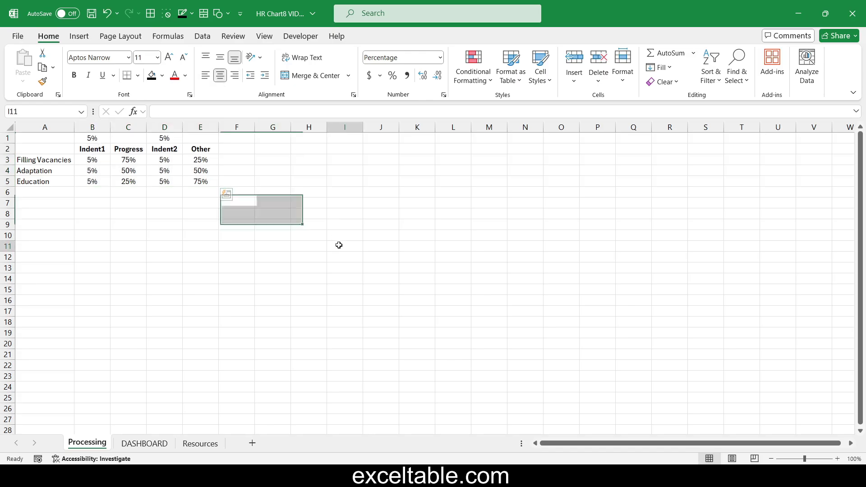
click(244, 149)
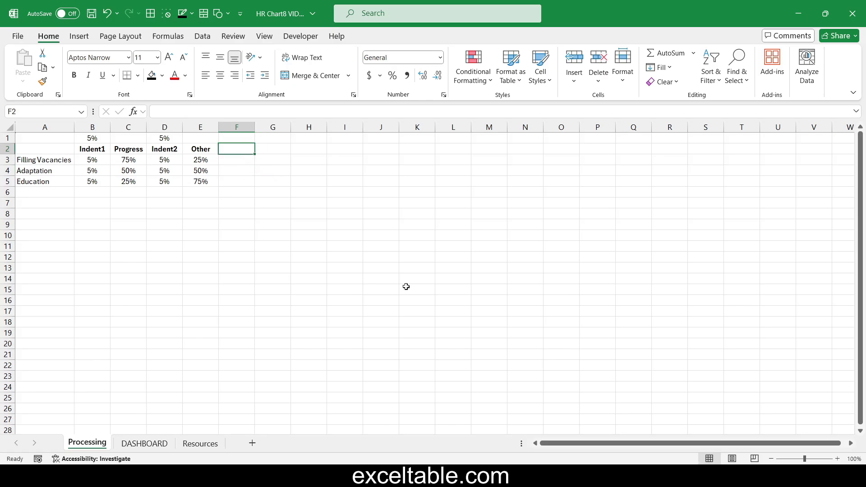
Add the header Labels in F2 and merge and centre it across F2:G2
text(Labels)
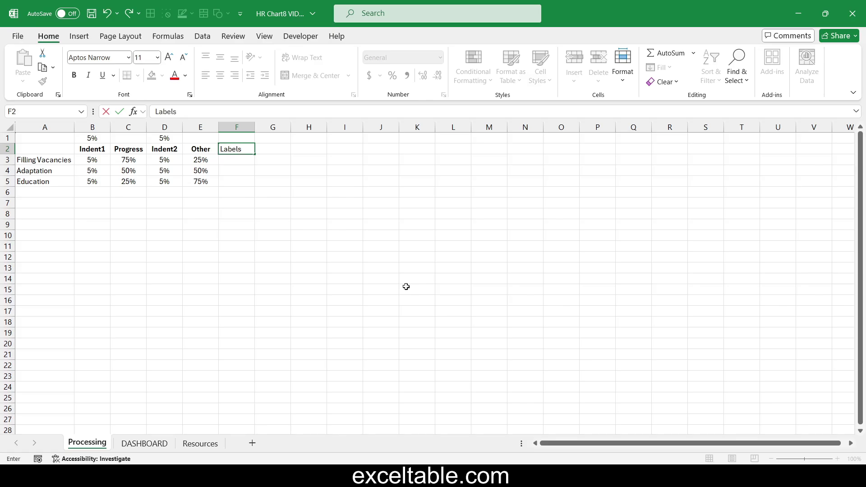
key(ctrl+Return)
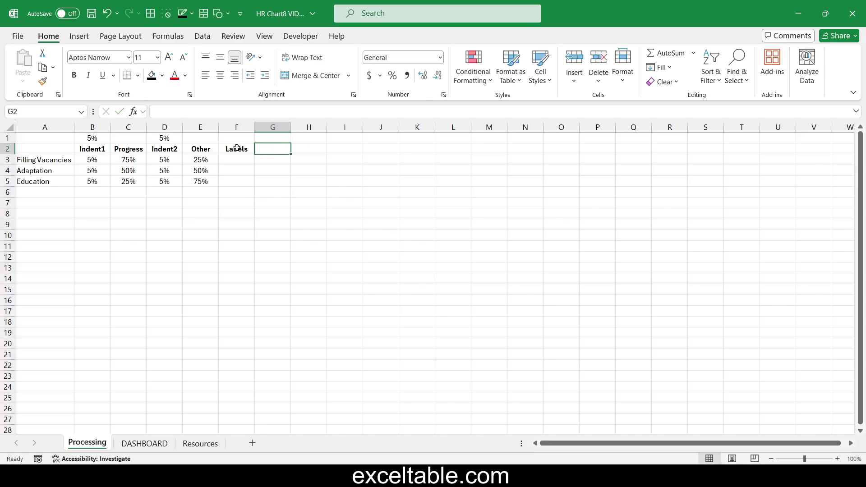
drag(237, 148, 268, 148)
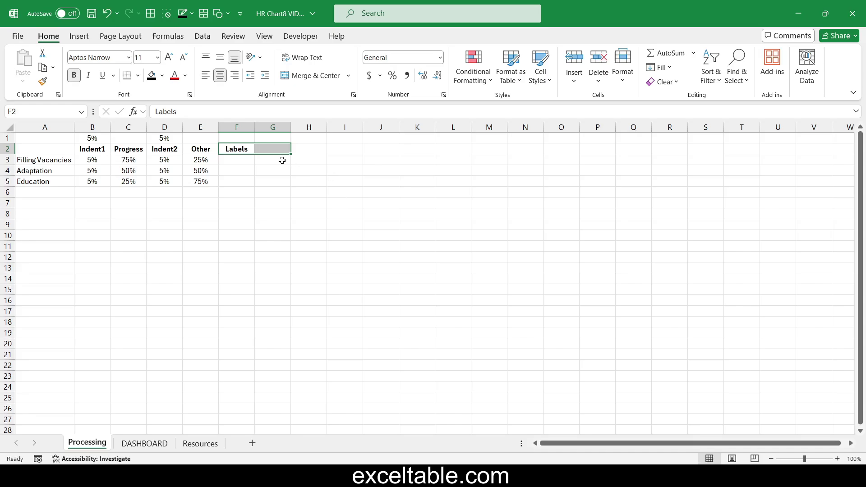
click(311, 76)
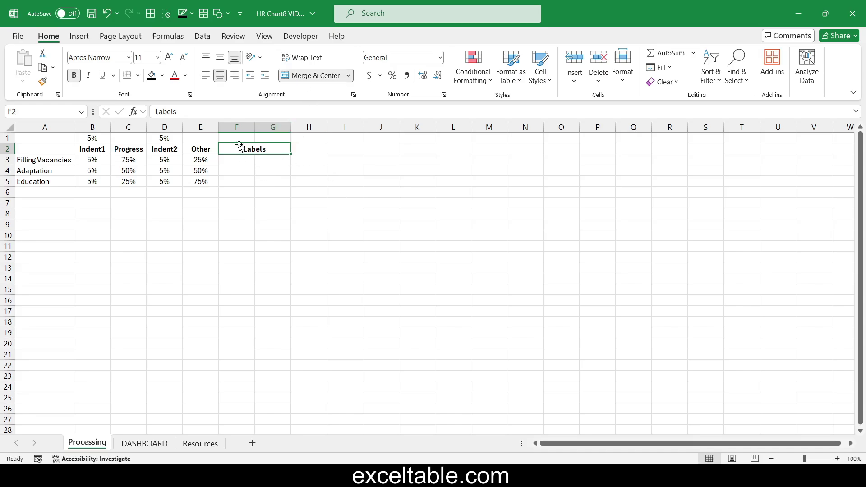
Apply all borders to the Labels block F2:G5
drag(240, 148, 246, 179)
click(138, 75)
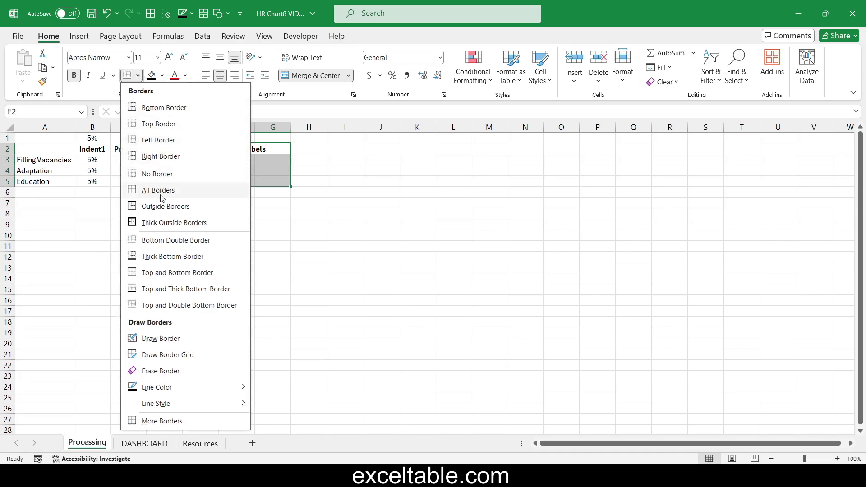
click(158, 190)
Enter the formula =IF(C3<43%,"",C3) in F3
click(233, 158)
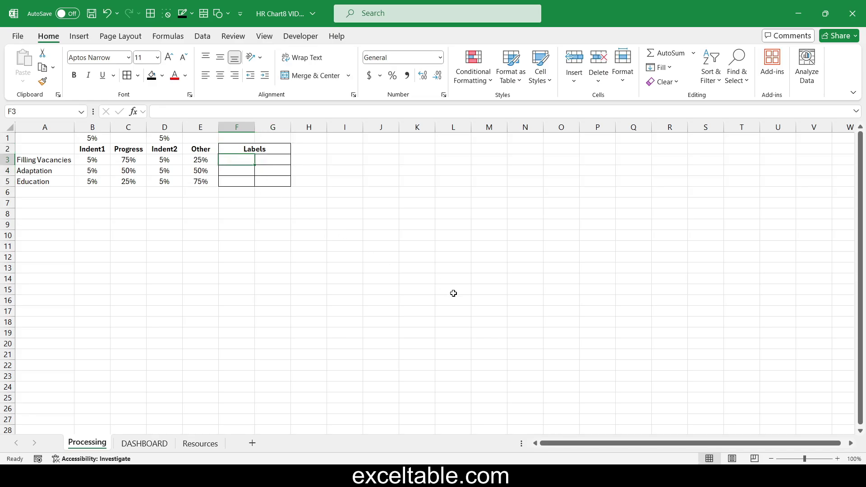
text(=)
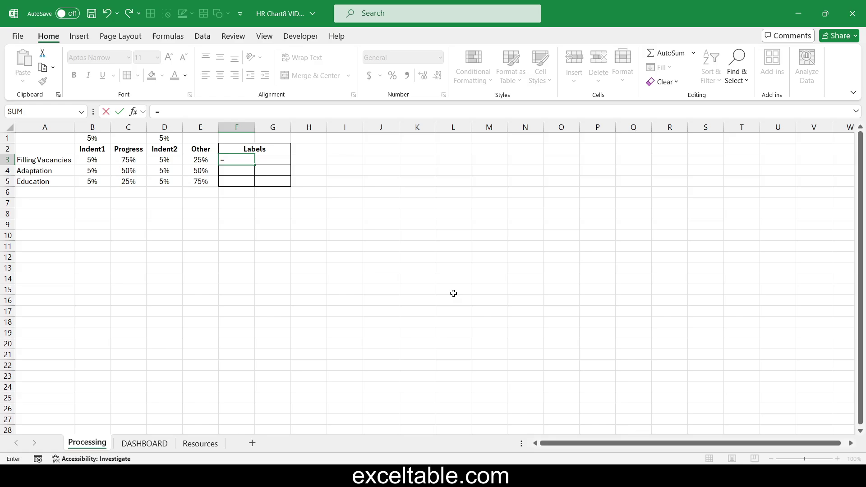
text(IF()
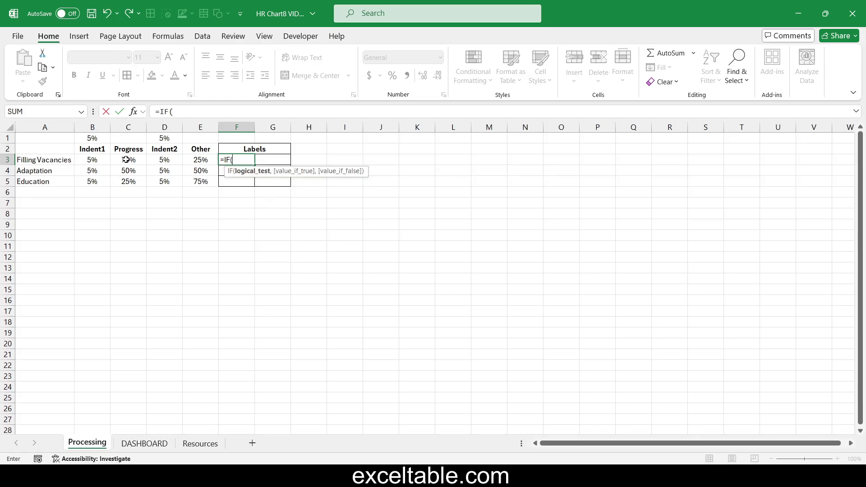
click(126, 160)
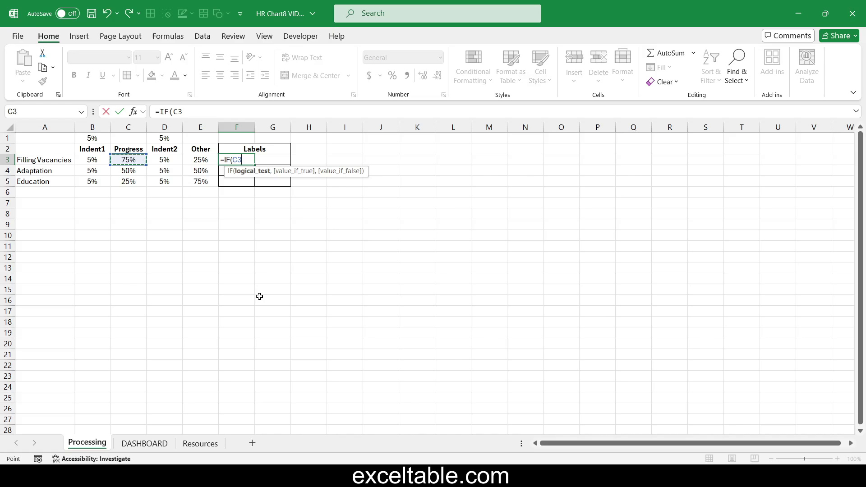
text(<43%,)
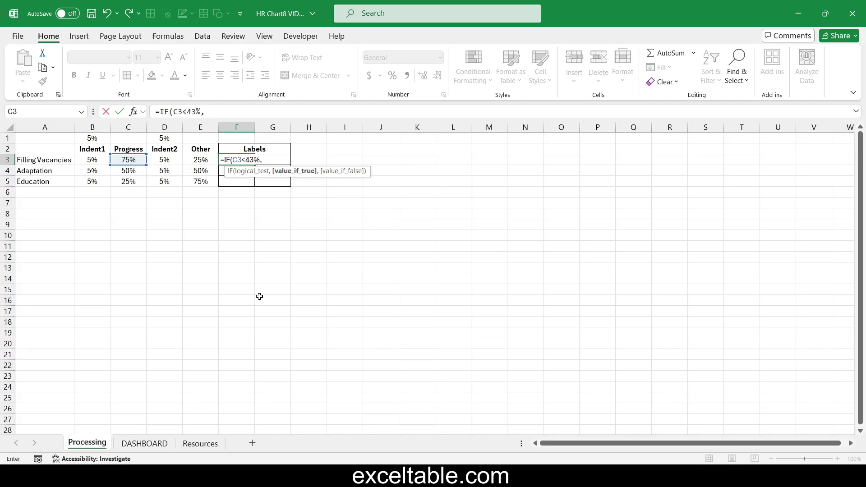
text("",)
click(127, 159)
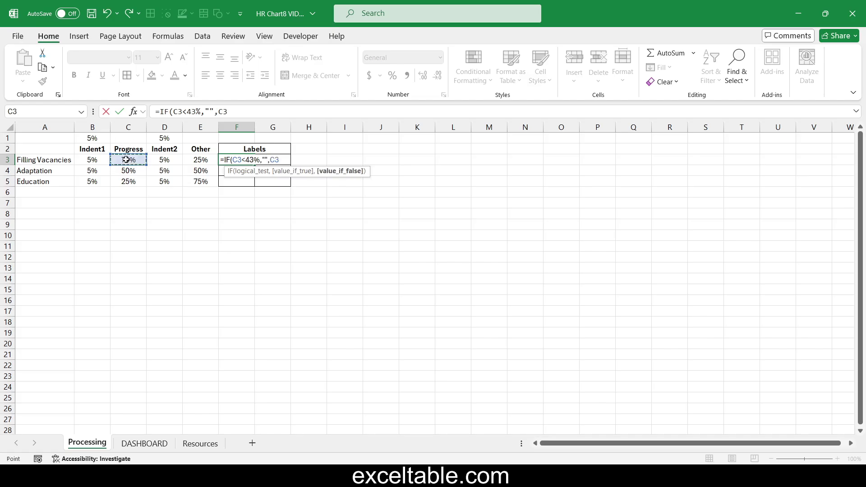
text())
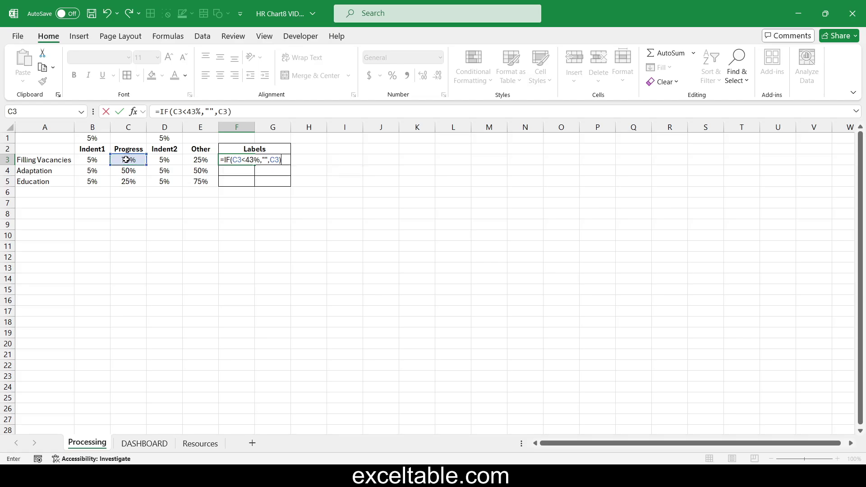
key(Return)
key(Up)
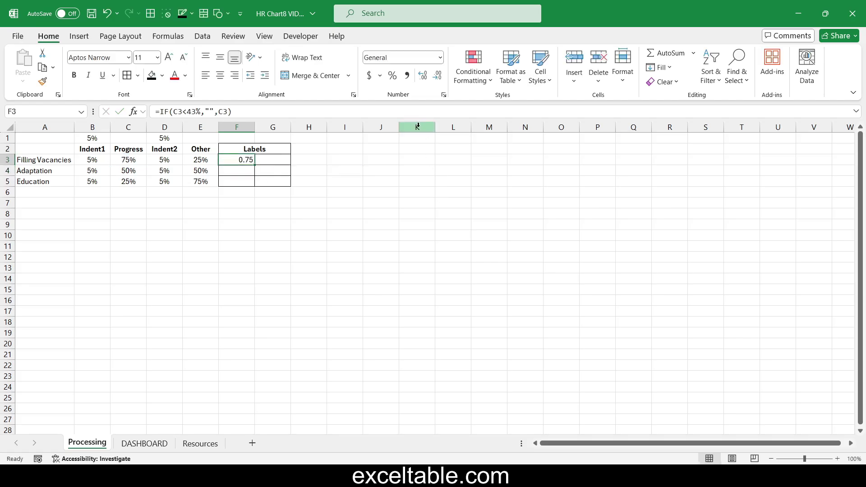
Format F3 as a centred percentage, fill it down to F5, and check the formula in F5
click(392, 75)
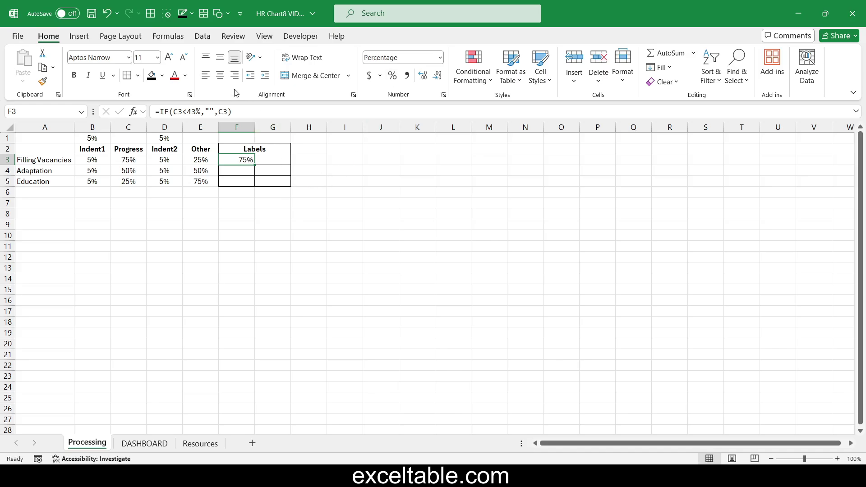
click(220, 76)
double_click(255, 166)
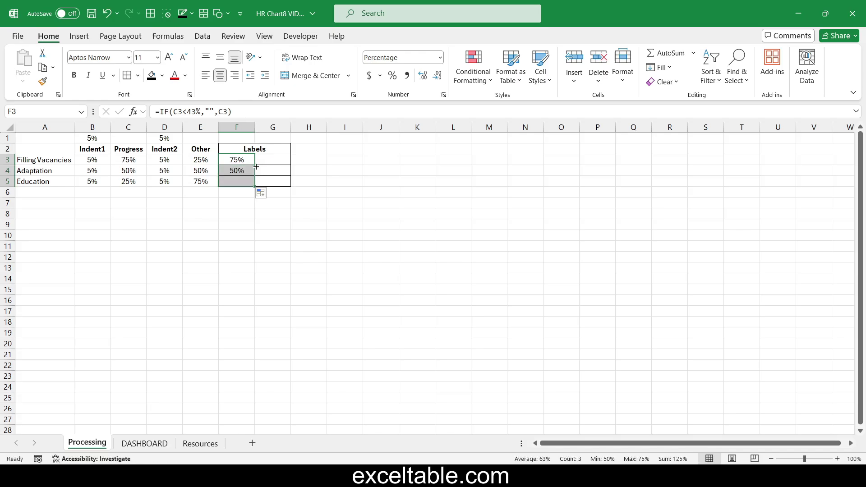
click(240, 180)
click(247, 111)
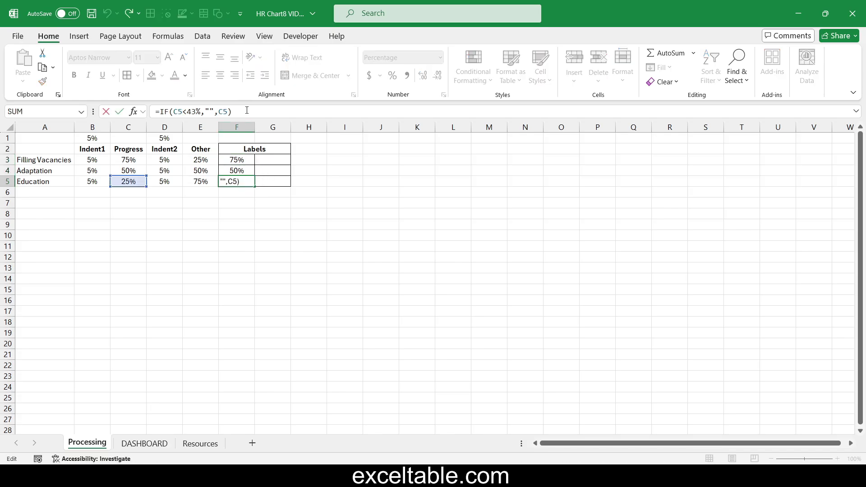
key(Escape)
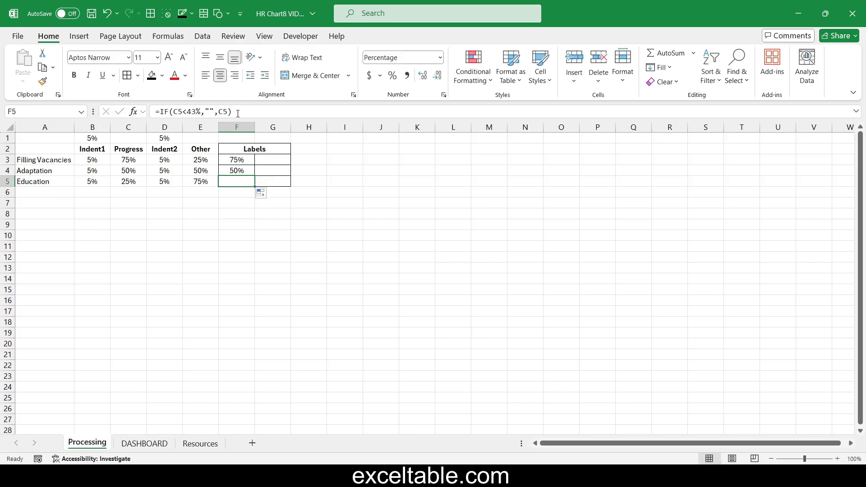
Copy the formula text from F3 into G3 with its references unchanged
click(250, 158)
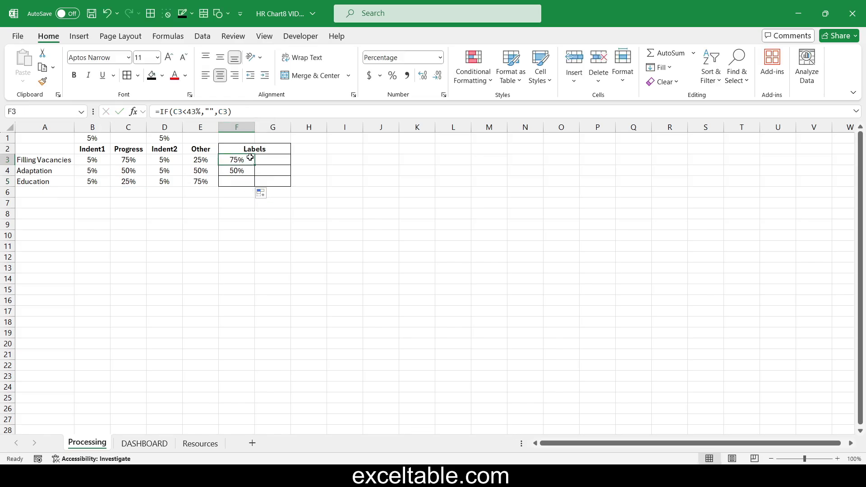
drag(248, 111, 155, 111)
key(ctrl+c)
key(Escape)
click(273, 160)
click(201, 112)
key(ctrl+v)
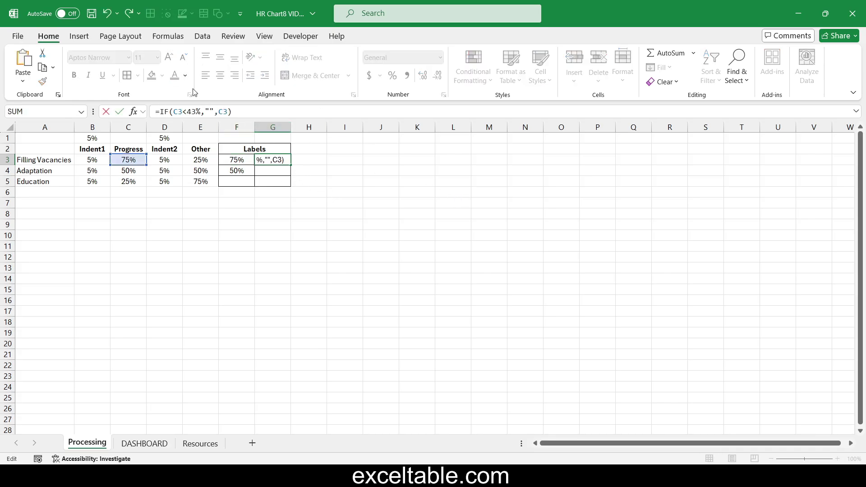
Change the G3 formula to =IF(C3<43%,C3,"") and fill it down to G5
click(207, 112)
key(BackSpace)
key(BackSpace)
key(BackSpace)
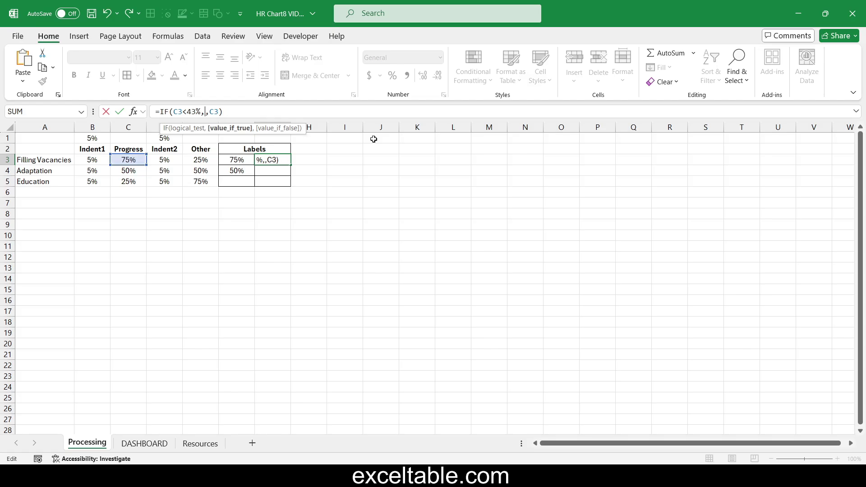
text(,)
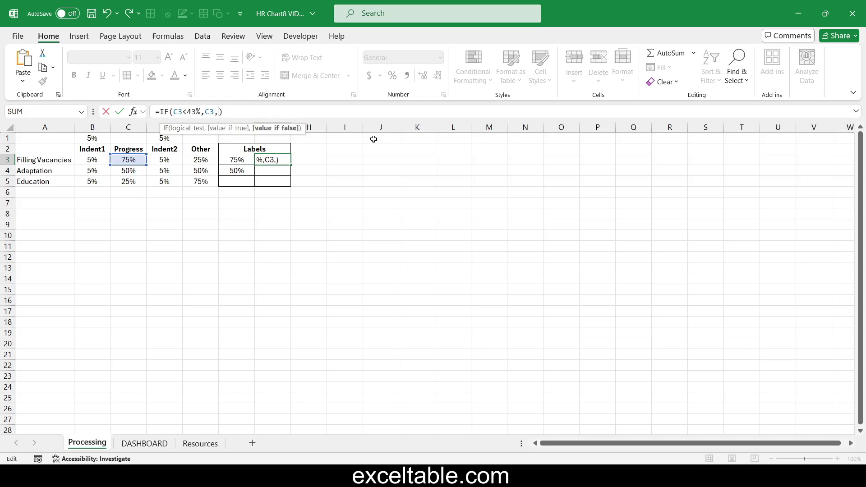
text("")
key(ctrl+Return)
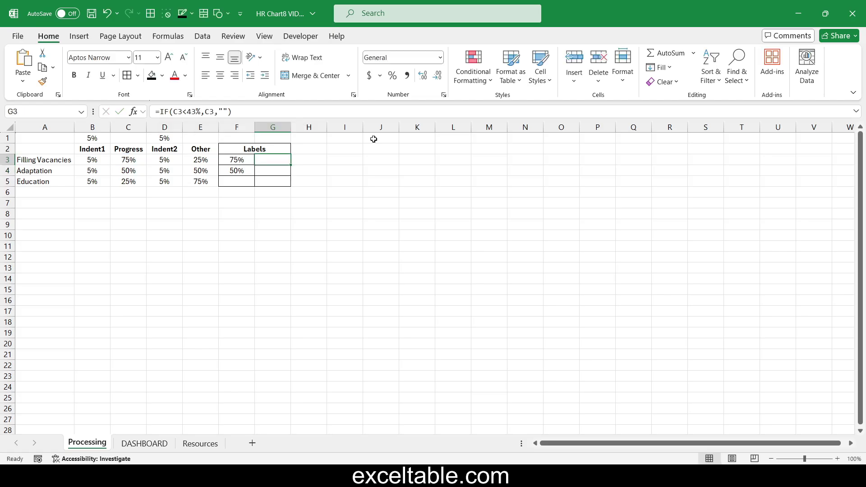
drag(292, 166, 293, 185)
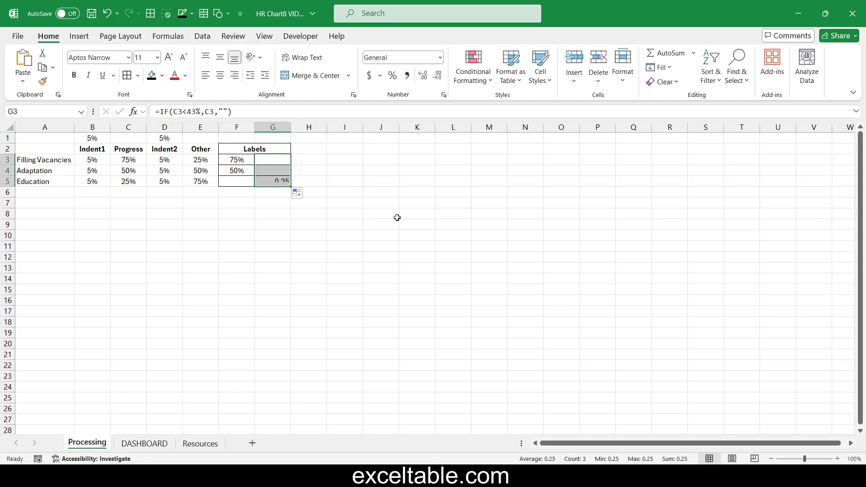
click(402, 222)
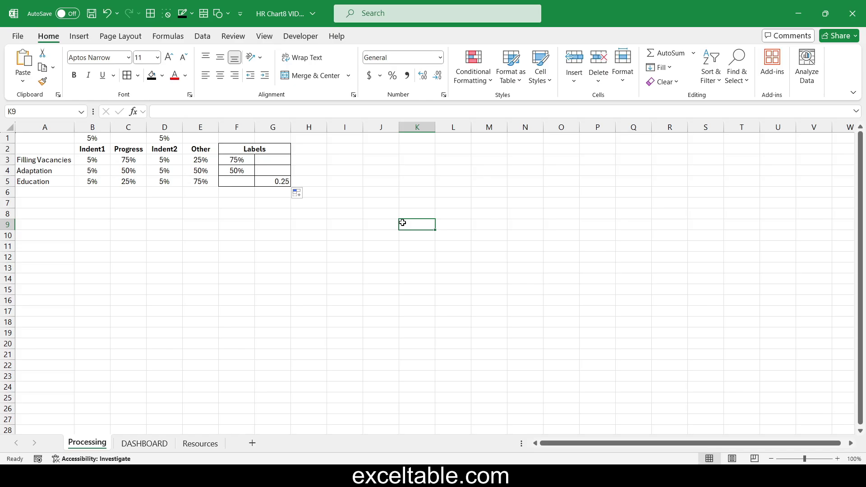
Insert a 2-D 100% stacked bar chart from A3:E5 and switch its rows and columns
click(50, 160)
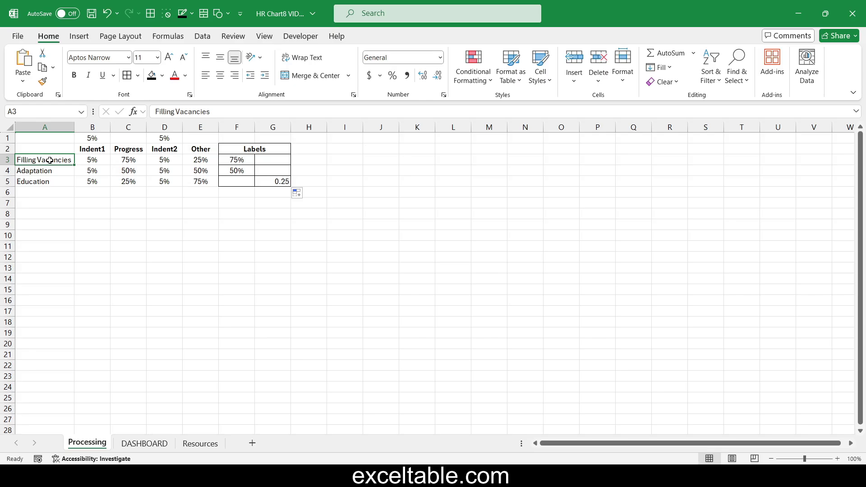
drag(50, 160, 197, 182)
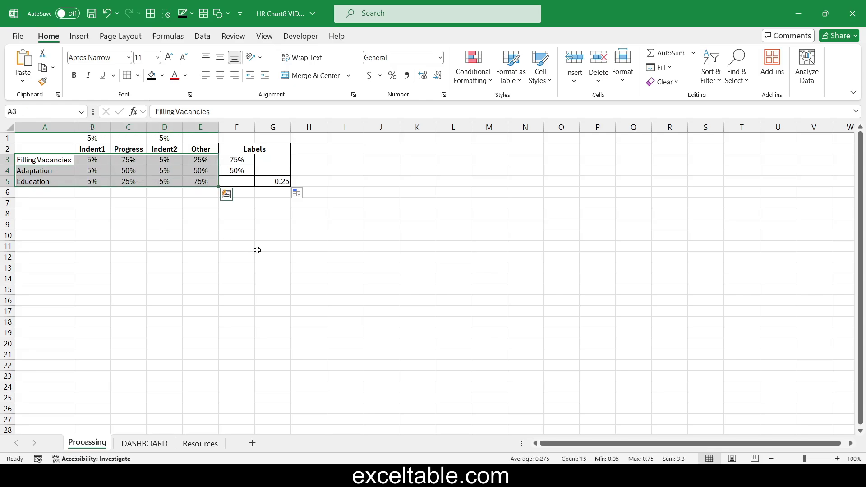
click(79, 37)
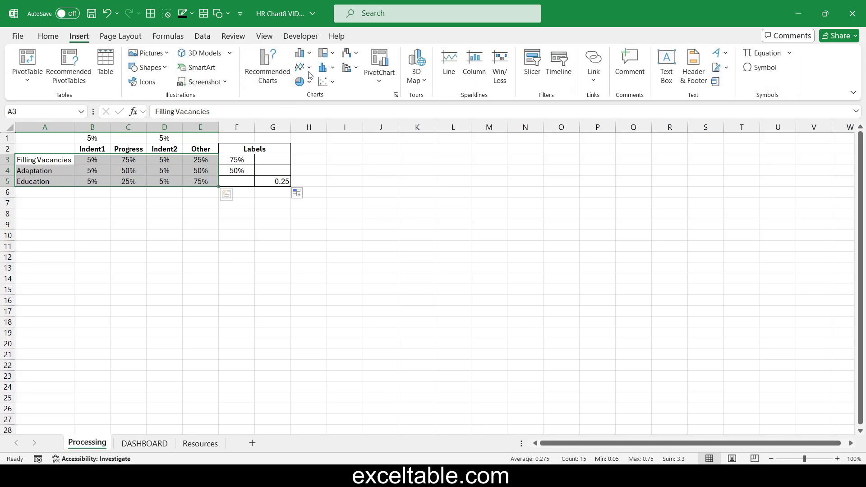
click(309, 53)
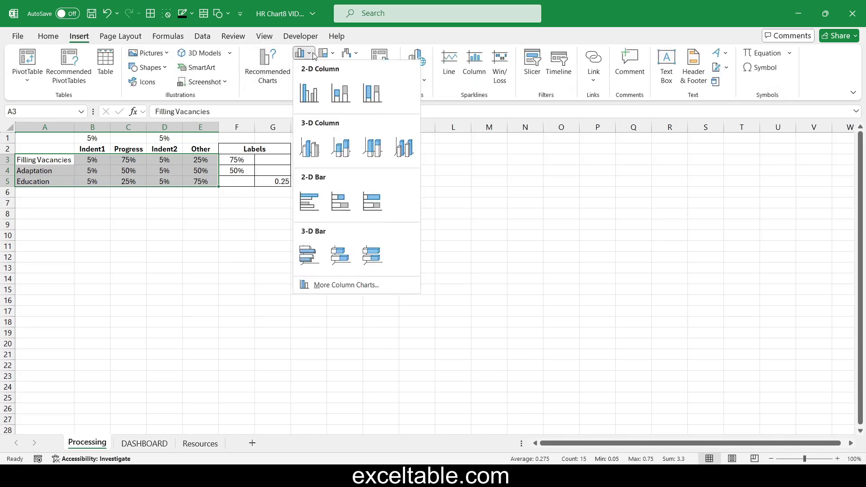
click(371, 210)
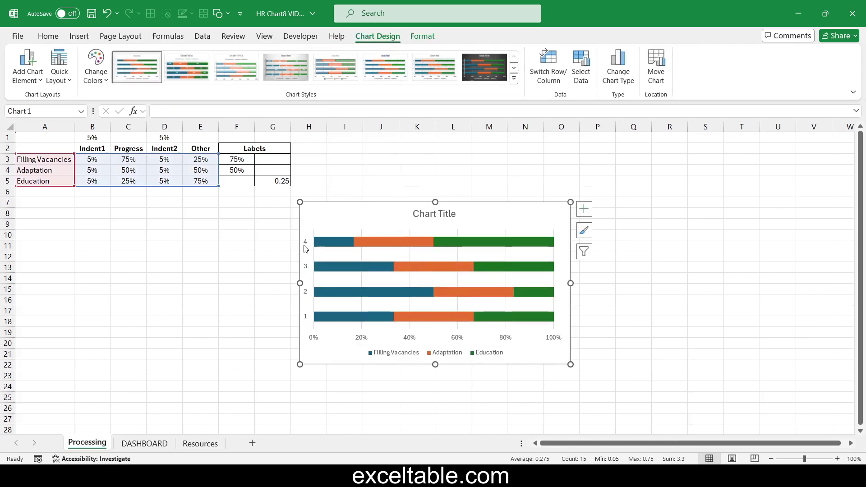
click(542, 80)
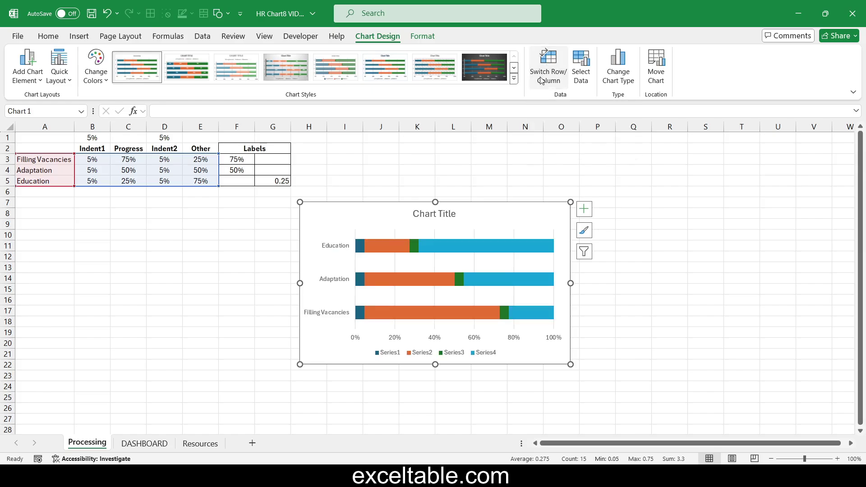
Set the chart's vertical category axis to show categories in reverse order
click(335, 279)
right_click(335, 278)
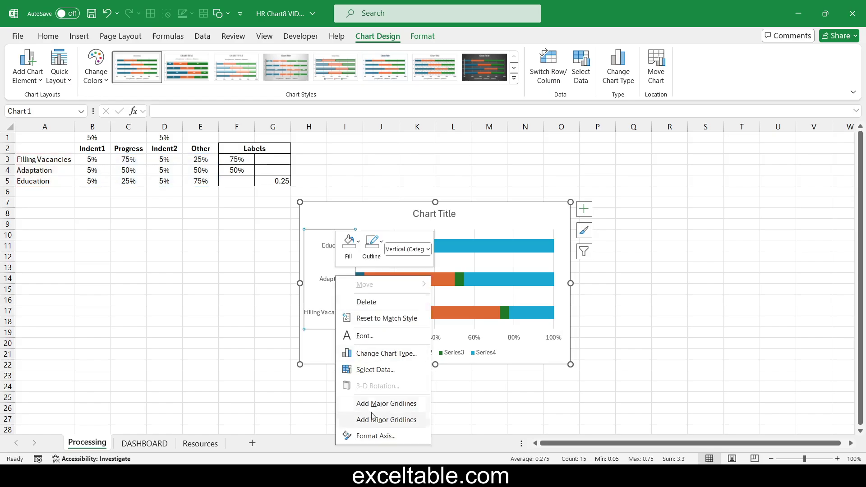
key(Escape)
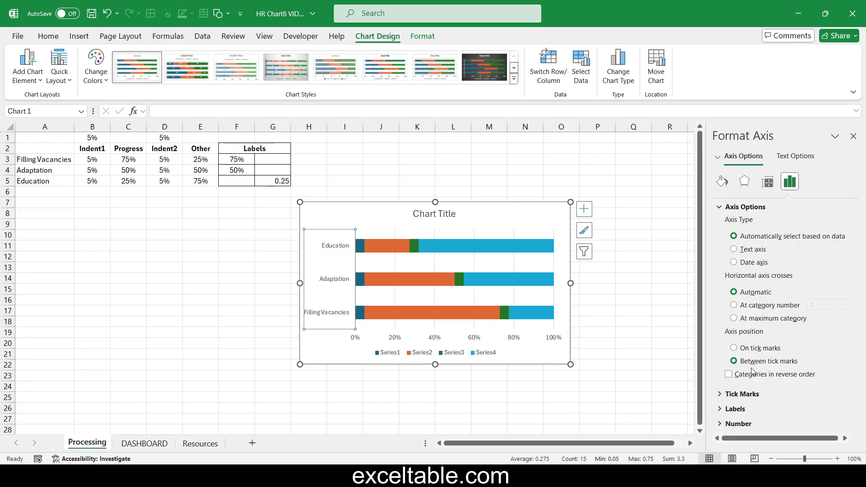
click(729, 375)
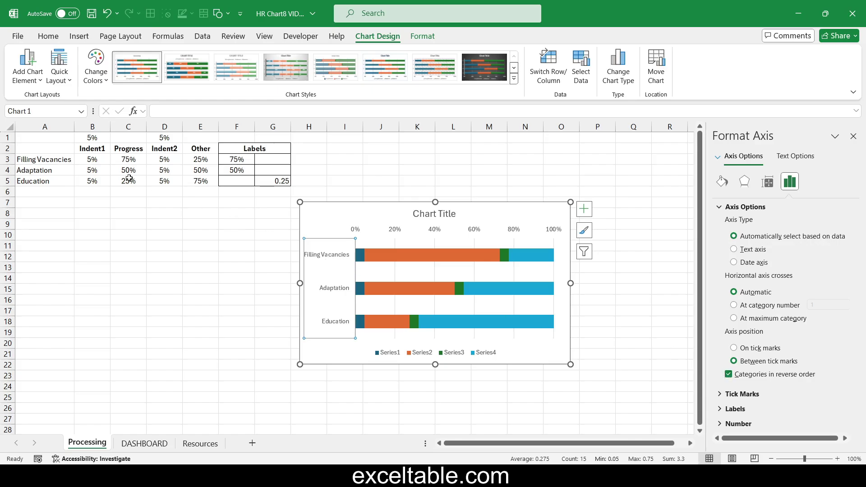
click(40, 160)
click(165, 299)
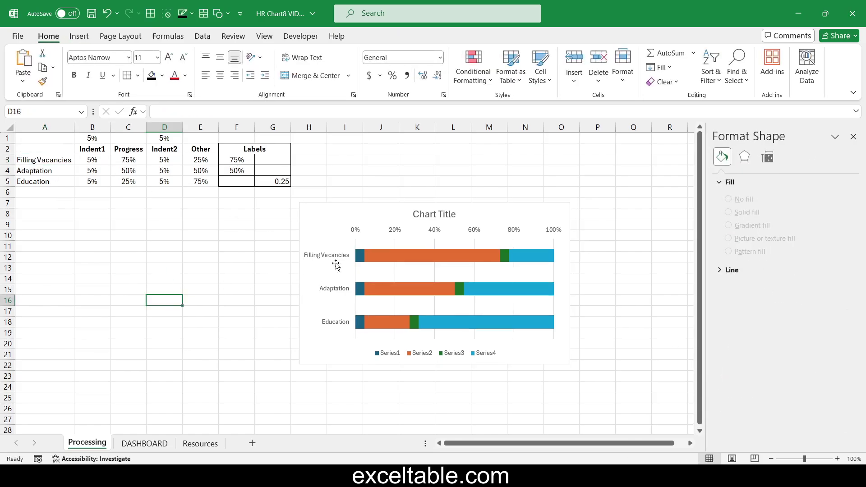
click(334, 209)
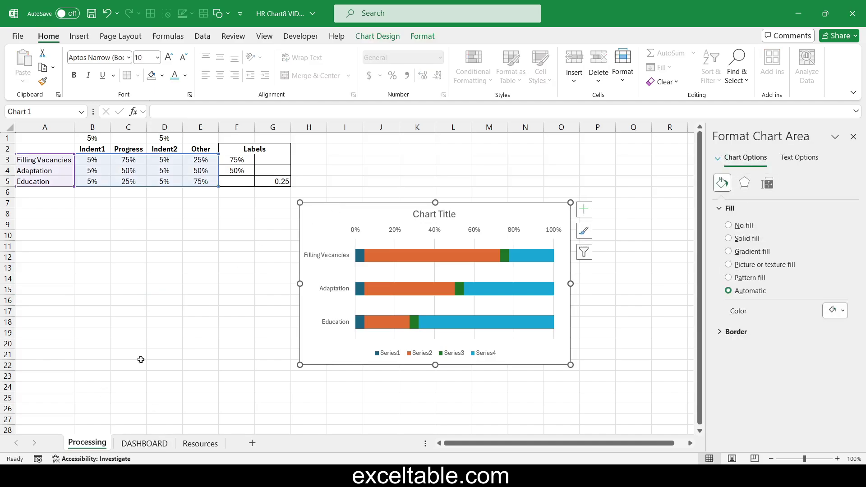
click(102, 270)
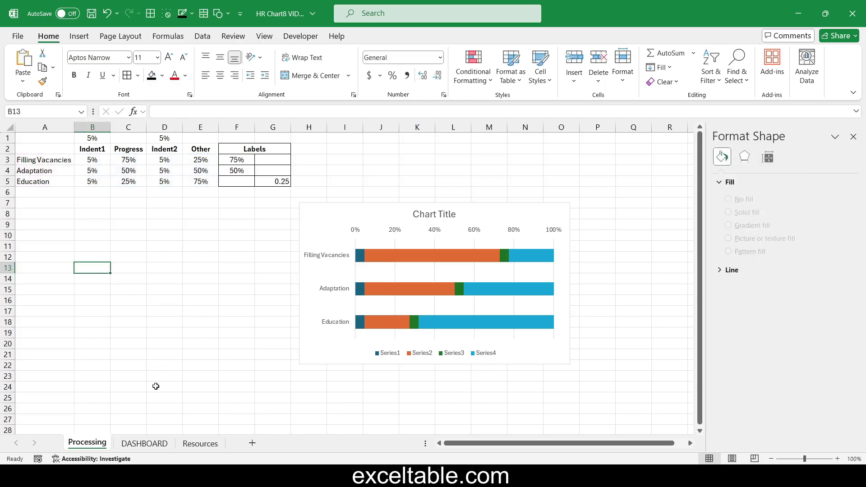
Fill all cells of the DASHBOARD sheet with black and hide its row and column headings
click(150, 443)
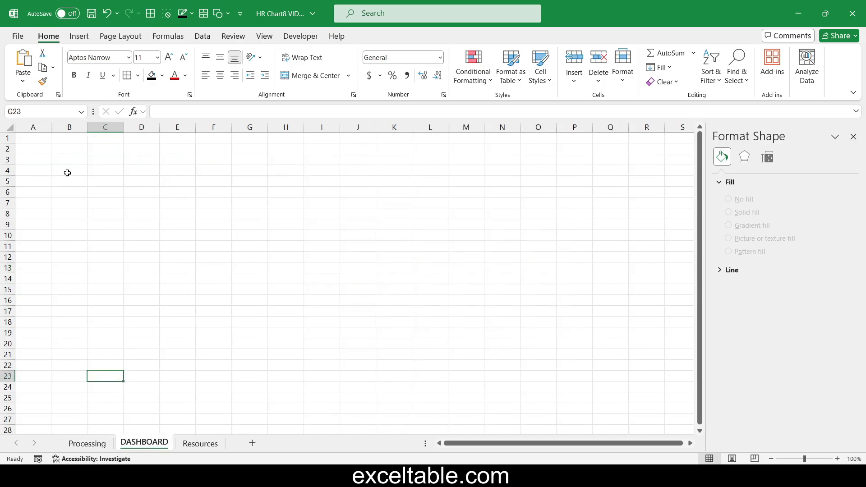
key(ctrl+a)
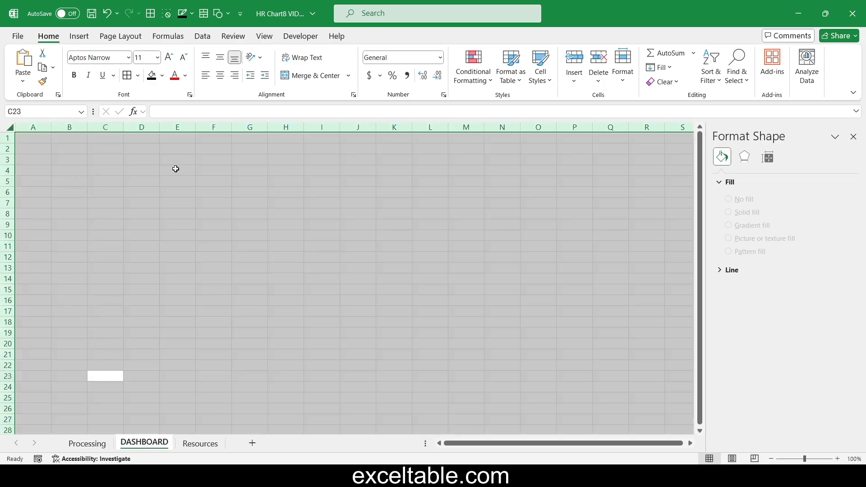
click(162, 75)
click(159, 105)
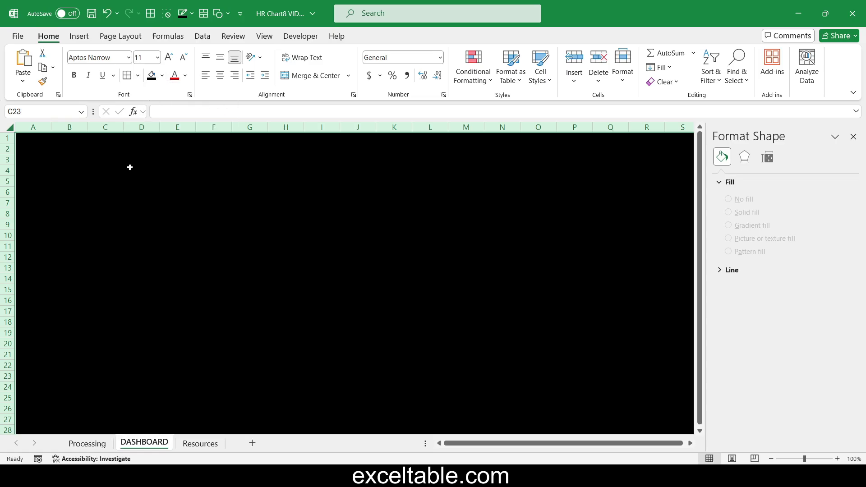
click(261, 39)
click(388, 54)
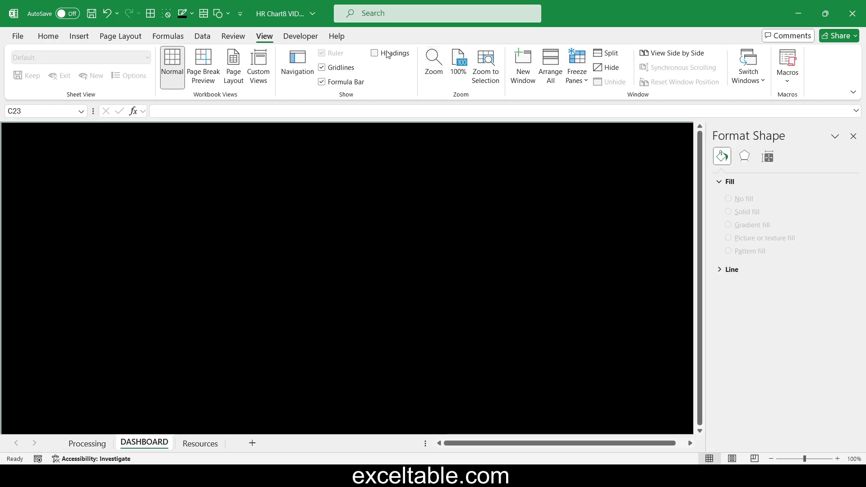
Draw a rounded rectangle about 5.15" high and 12.07" wide across the black DASHBOARD sheet
click(84, 36)
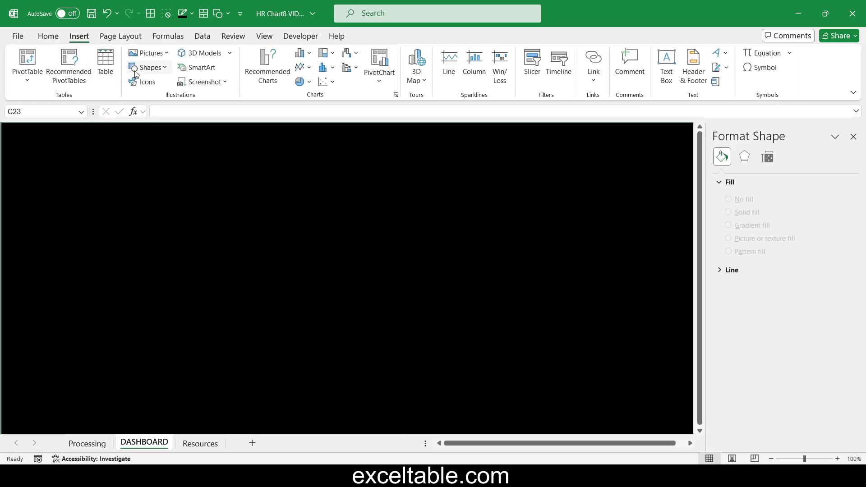
click(157, 70)
click(187, 97)
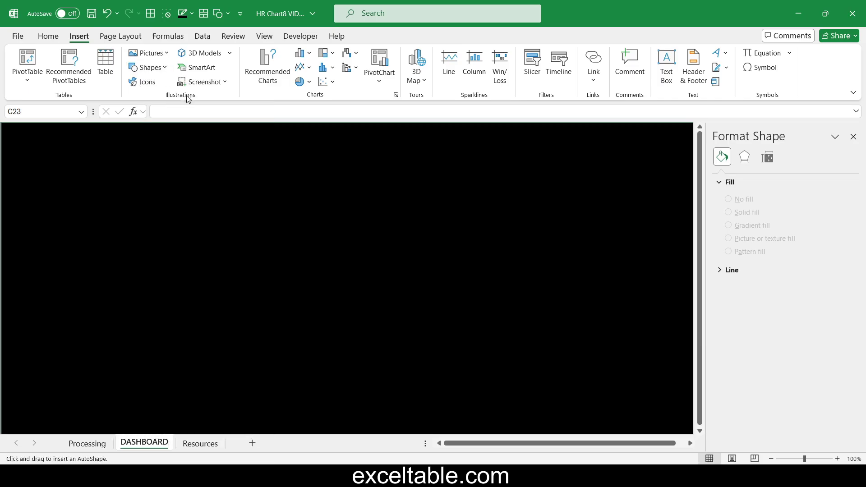
mouse_move(75, 148)
mouse_down()
mouse_move(388, 283)
mouse_move(596, 402)
mouse_move(661, 424)
mouse_up()
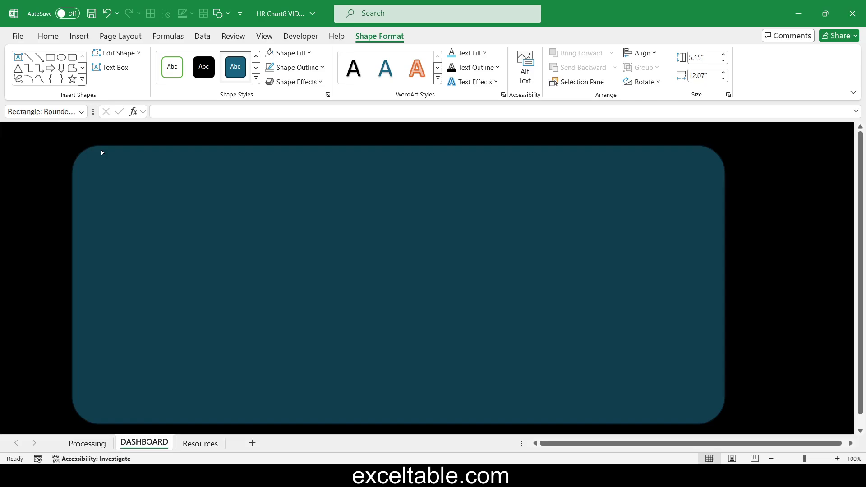
Set the rounded rectangle's height to 5.46" and its width to 13.07"
key(shift+Tab)
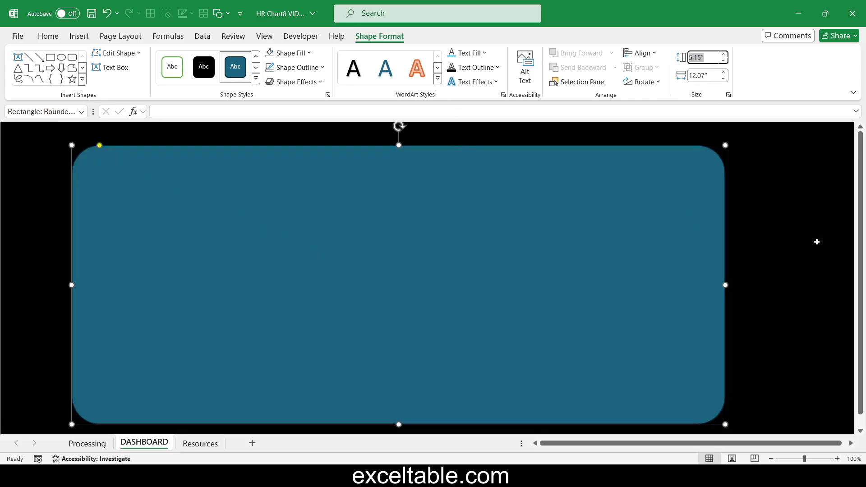
text(5.46)
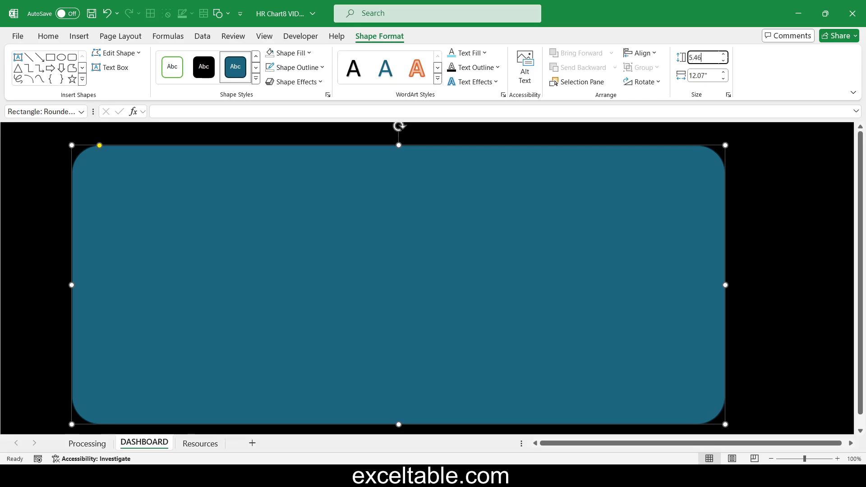
key(Tab)
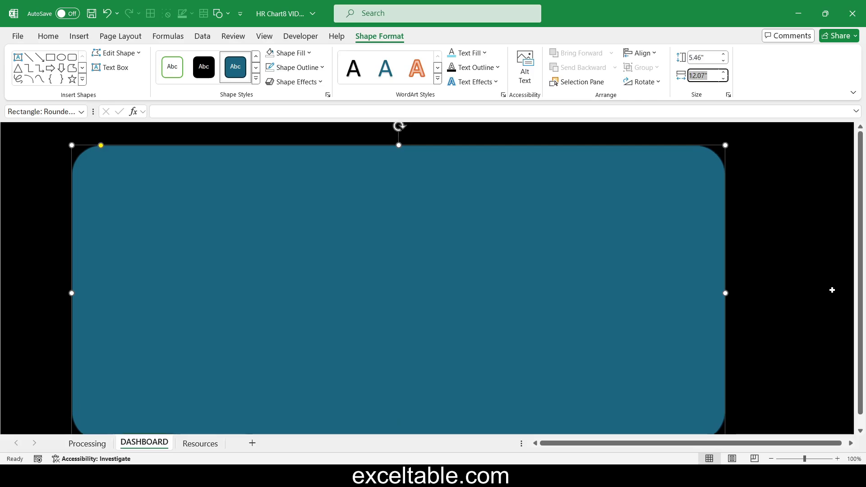
text(13.07)
key(Return)
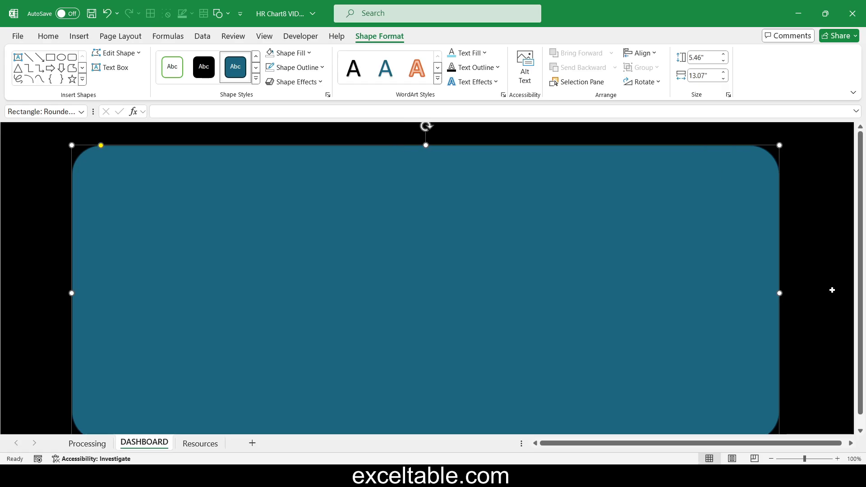
Give the rounded rectangle a gradient fill and move its dark gradient stop to about 38%
right_click(454, 237)
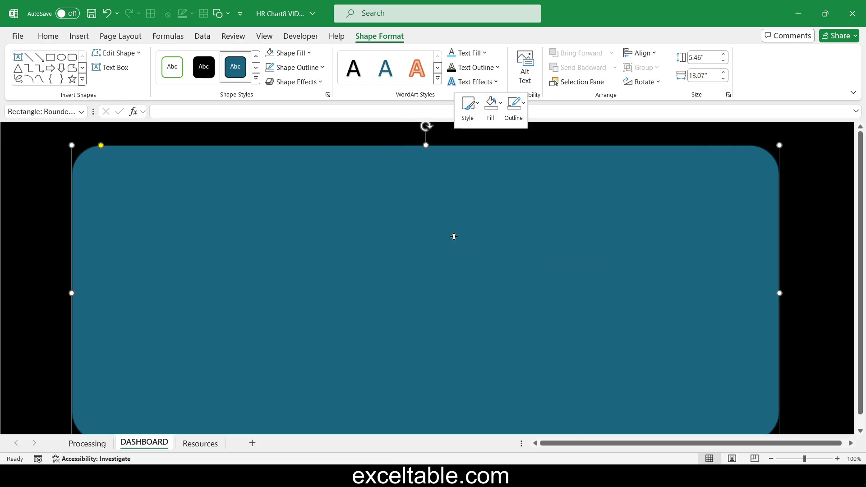
click(496, 460)
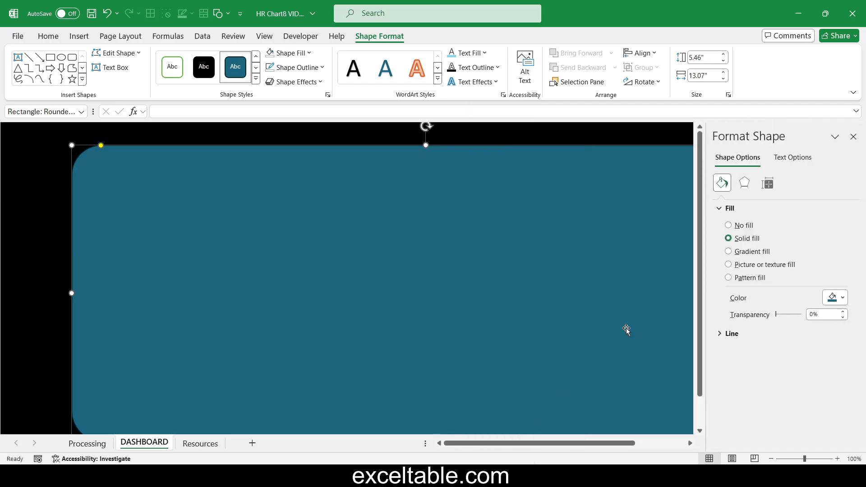
click(750, 251)
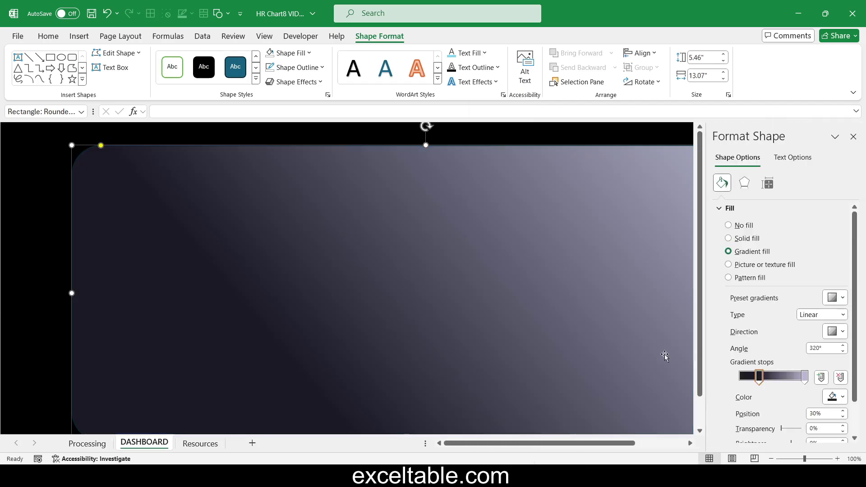
drag(520, 446, 554, 457)
drag(760, 380, 765, 380)
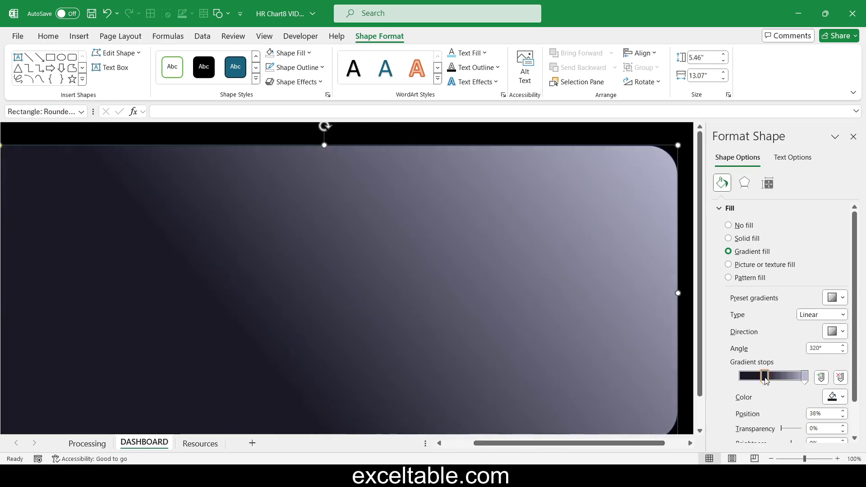
click(840, 397)
click(828, 385)
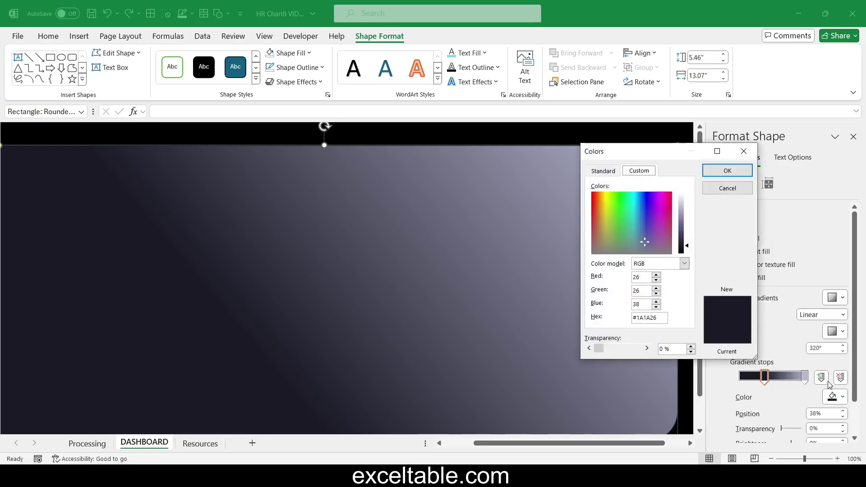
click(727, 188)
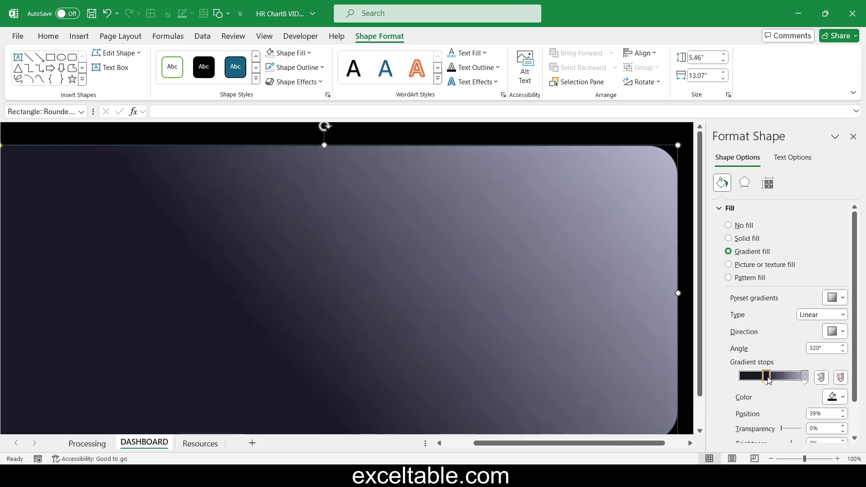
Move the fill's dark gradient stop to about 57% and set the 100% stop's color to #3C3F4E
drag(764, 378, 779, 381)
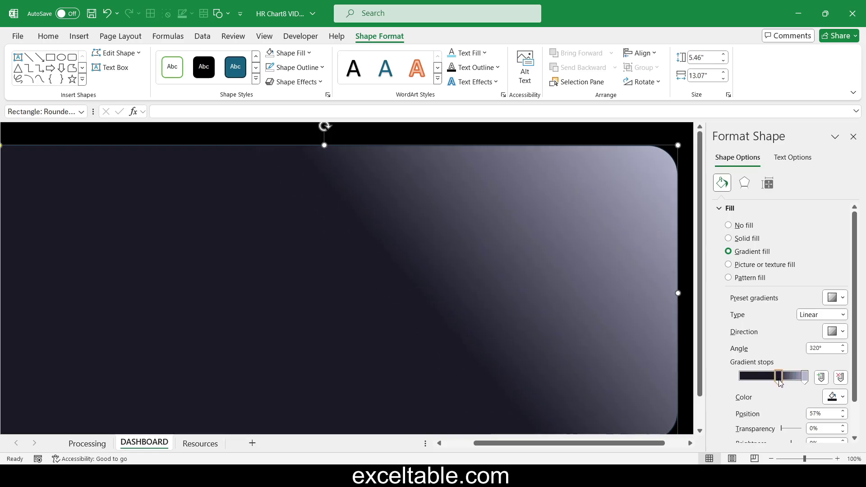
click(805, 376)
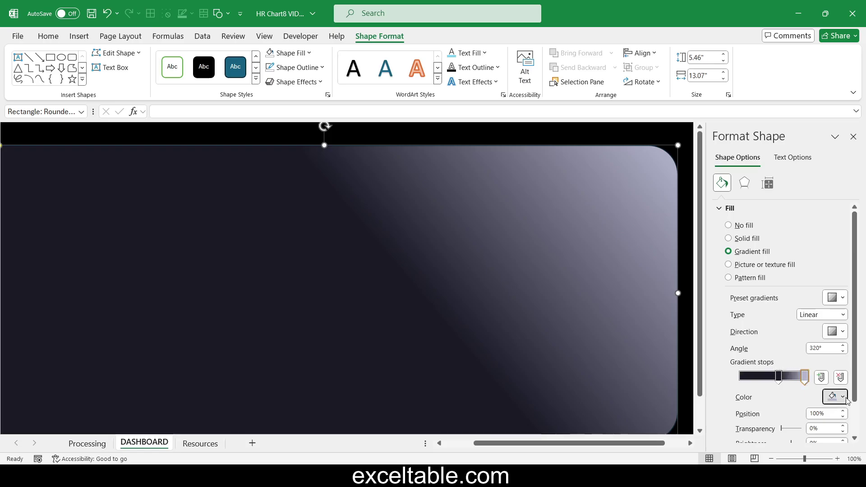
click(833, 397)
click(796, 383)
double_click(645, 318)
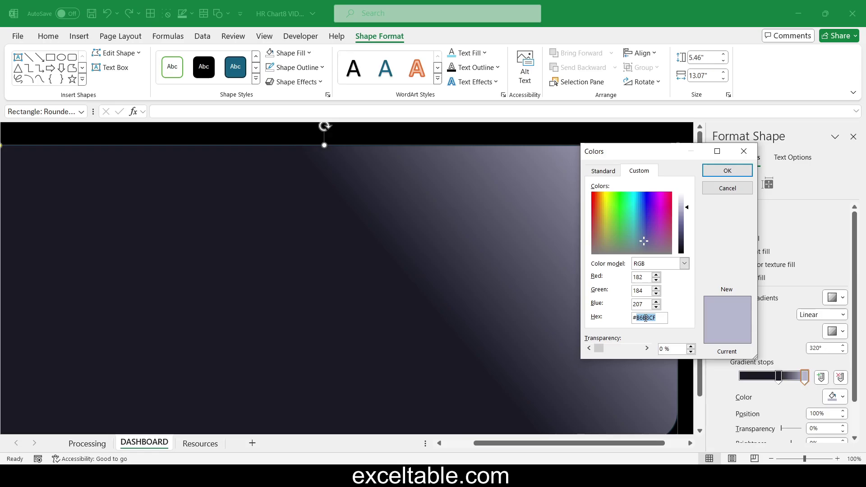
text(3c3f4e)
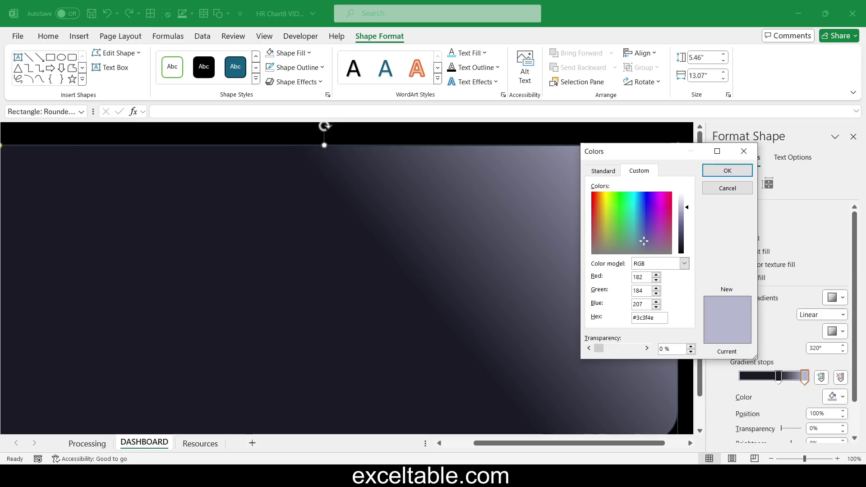
click(644, 308)
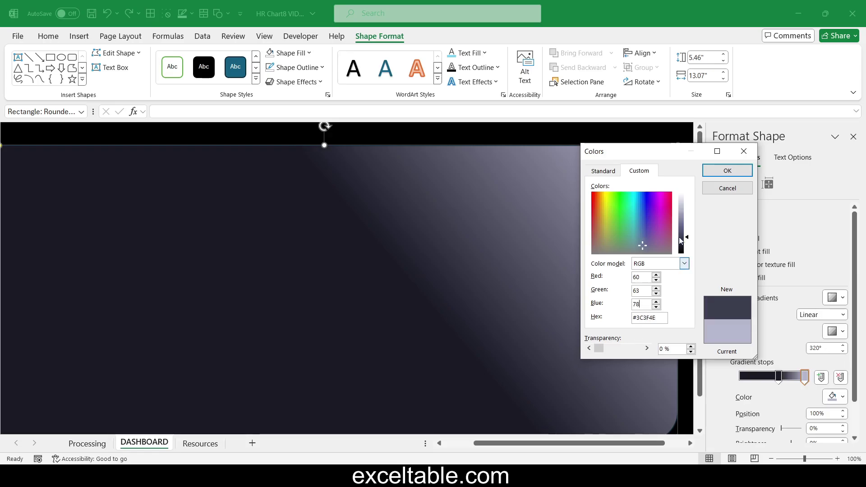
click(724, 171)
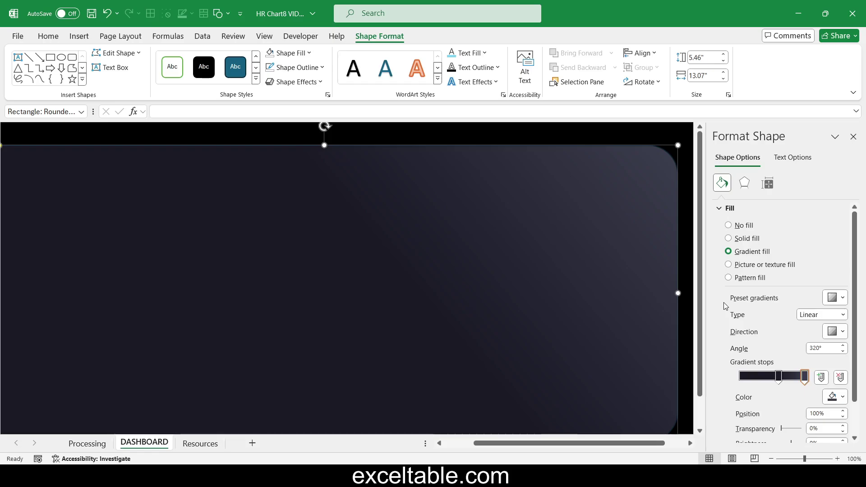
Give the rounded rectangle a gradient outline and remove its two intermediate gradient stops
scroll(725, 305, down, 2)
click(728, 437)
scroll(717, 385, down, 5)
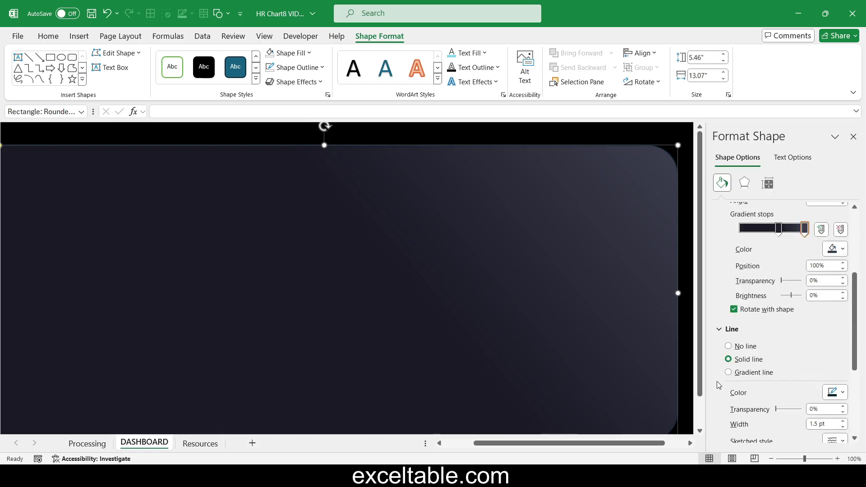
click(757, 291)
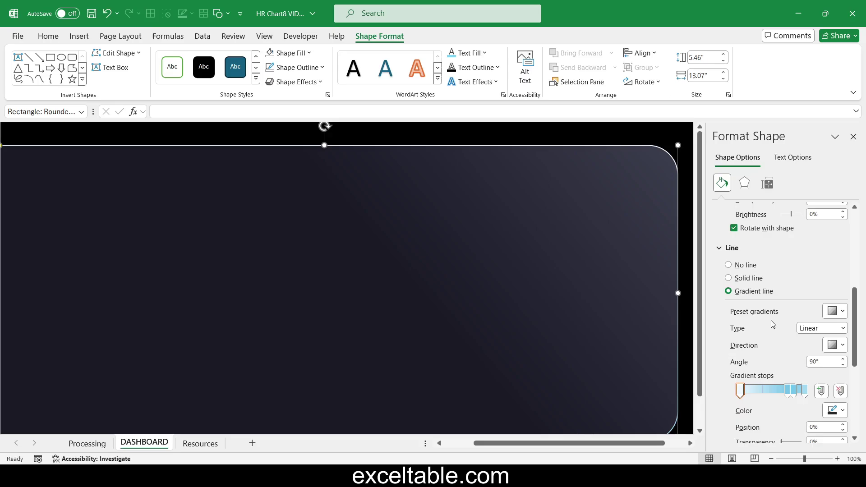
click(787, 391)
click(839, 391)
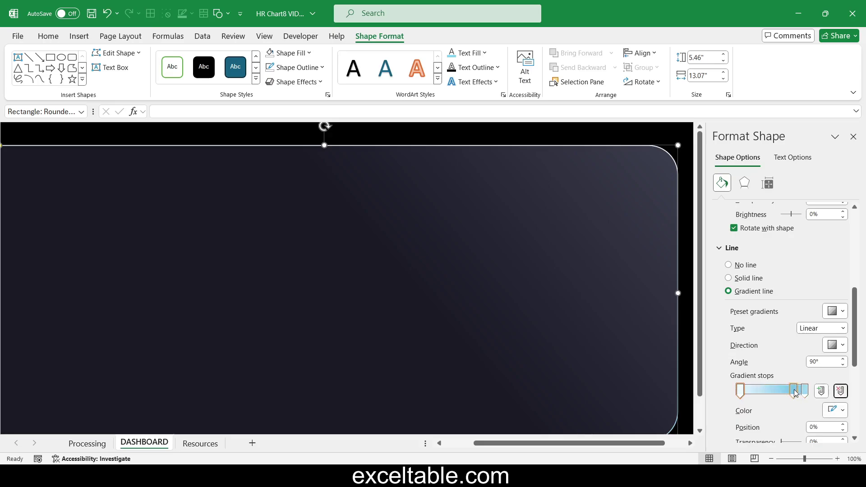
click(840, 392)
click(841, 392)
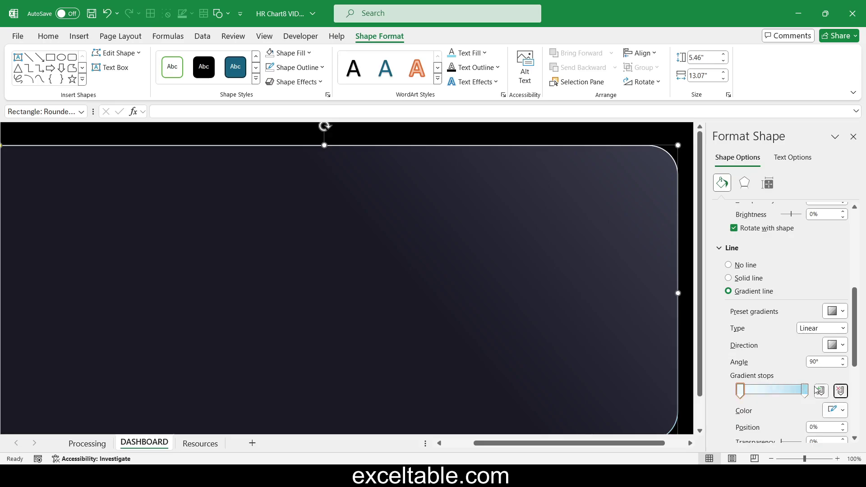
Set the color of the outline gradient's 0% stop to #1A1A27
click(740, 391)
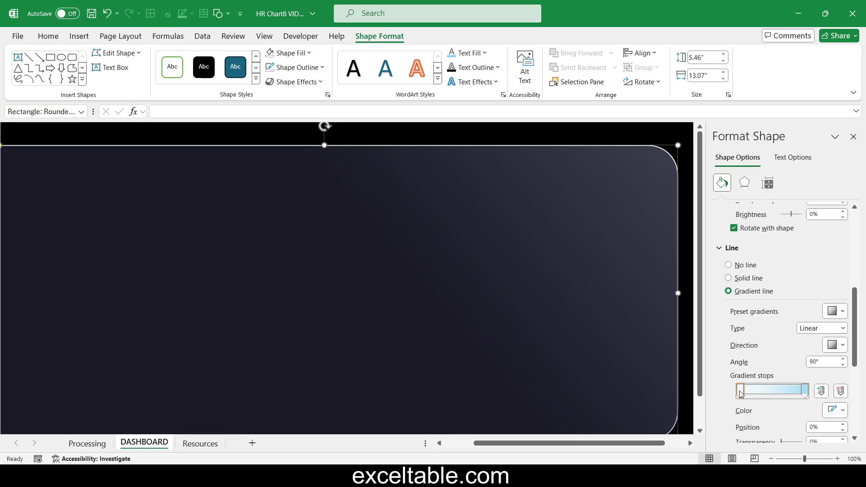
click(843, 411)
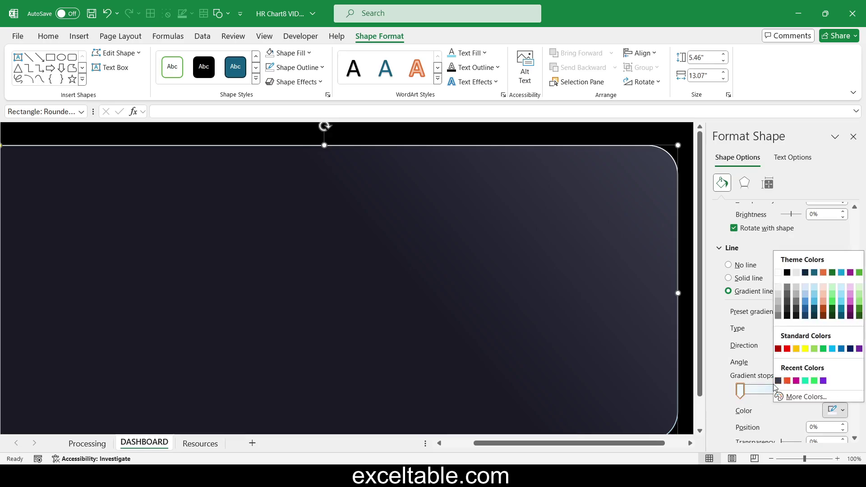
click(801, 397)
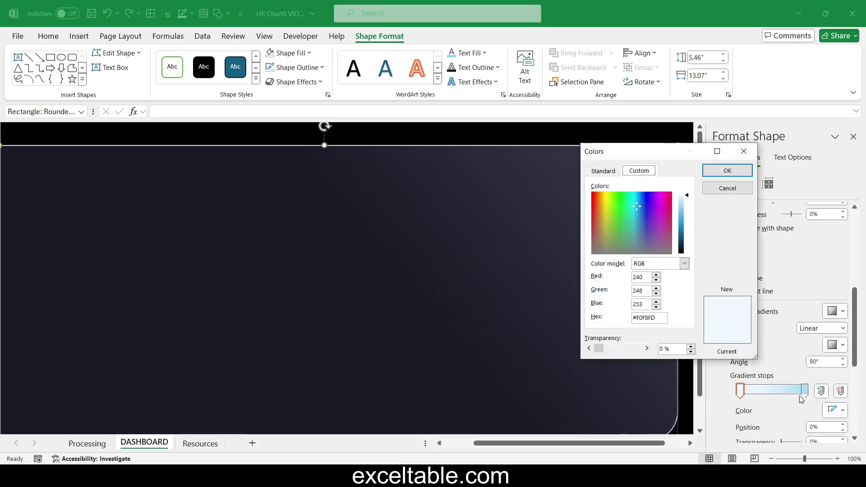
double_click(647, 318)
text(1A1A27)
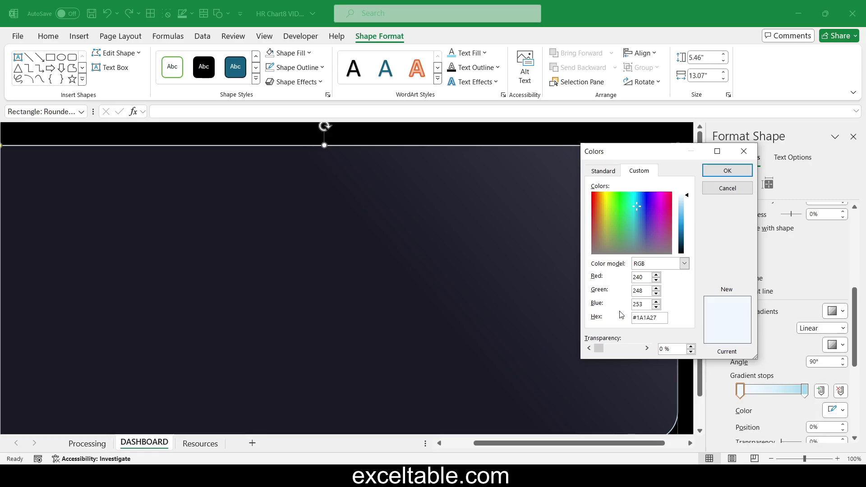
click(727, 170)
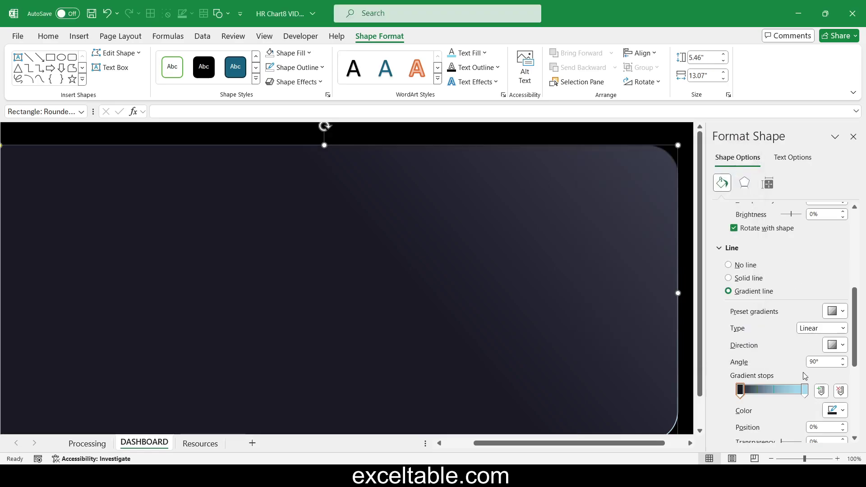
Set the color of the outline gradient's 100% stop to #B6B8CF
click(804, 390)
click(842, 411)
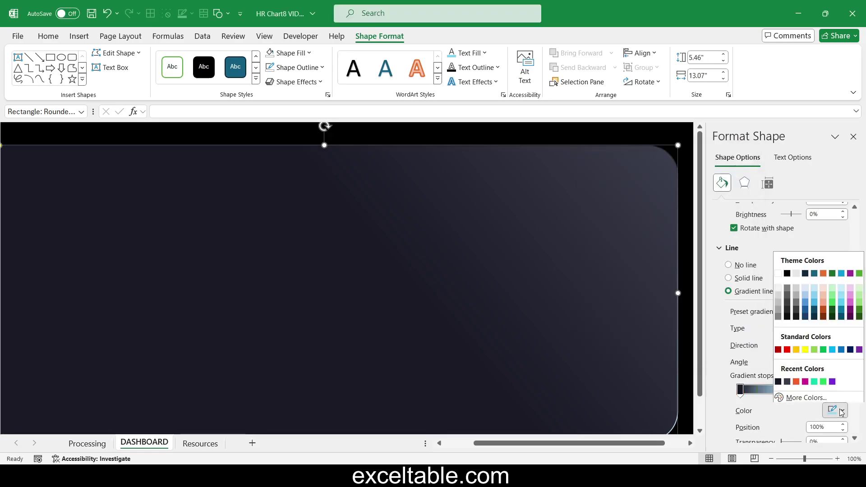
click(820, 400)
double_click(646, 318)
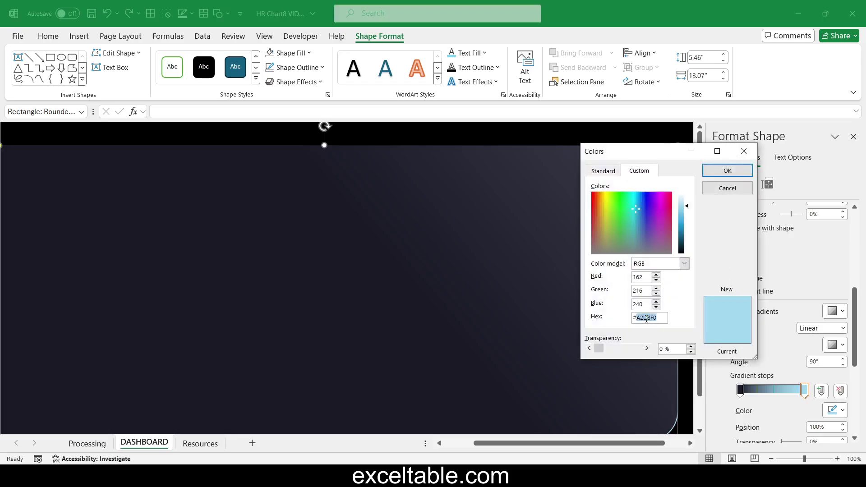
text(B6B8CF)
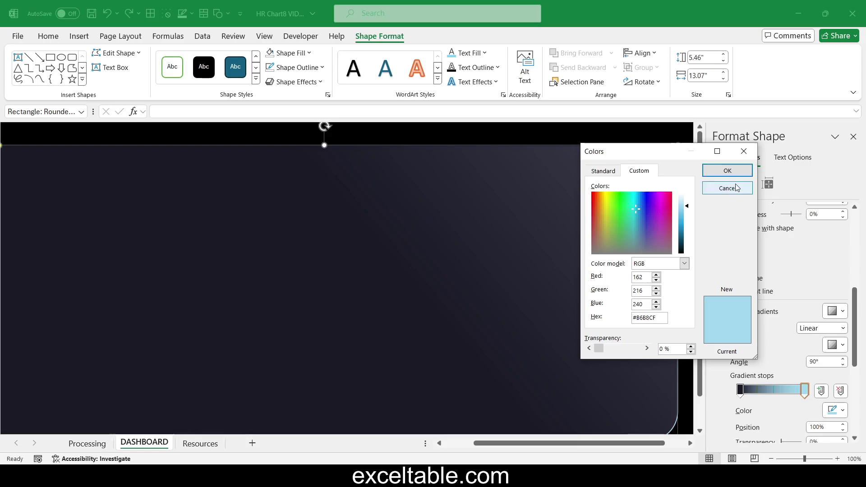
click(727, 171)
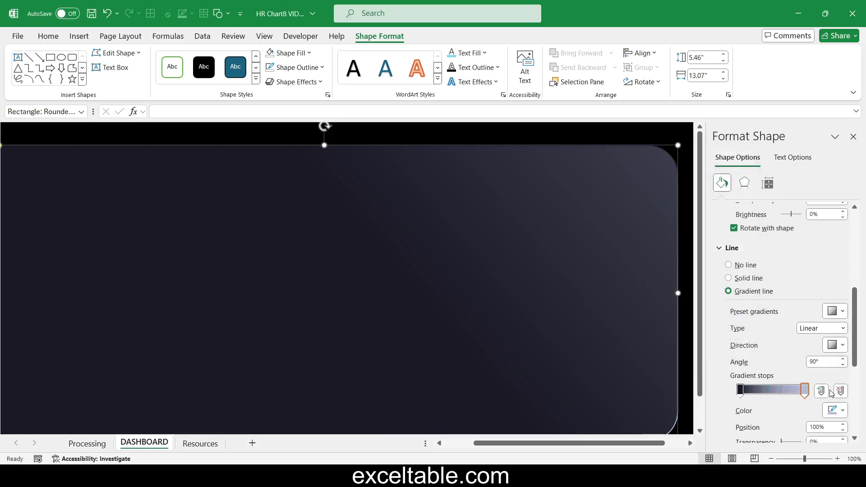
Set the outline gradient's angle to 320° and move its dark stop to 48%
drag(832, 362, 785, 368)
text(320)
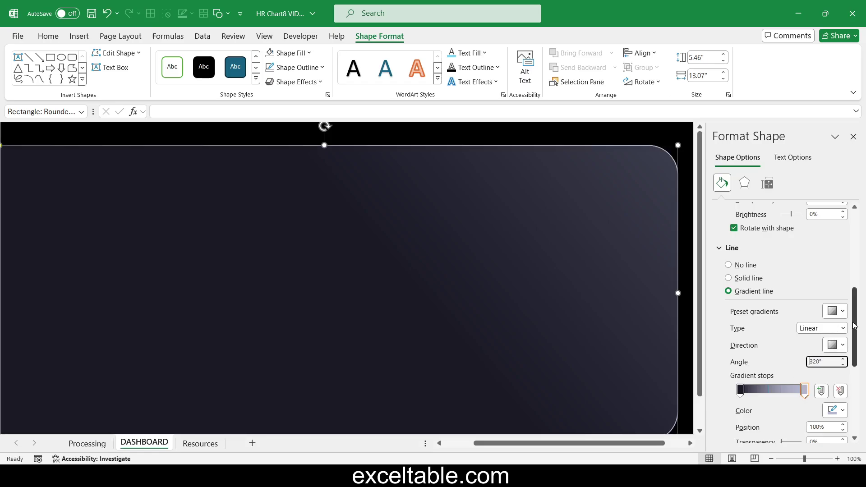
scroll(852, 325, down, 3)
click(741, 255)
drag(740, 257, 771, 256)
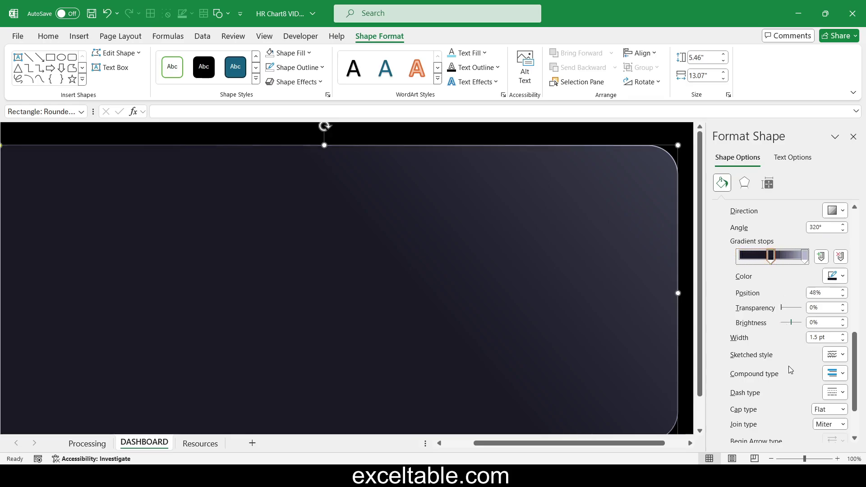
Set the panel's outline width to 0.75 pt and finish formatting the shape
click(842, 340)
click(842, 340)
click(842, 340)
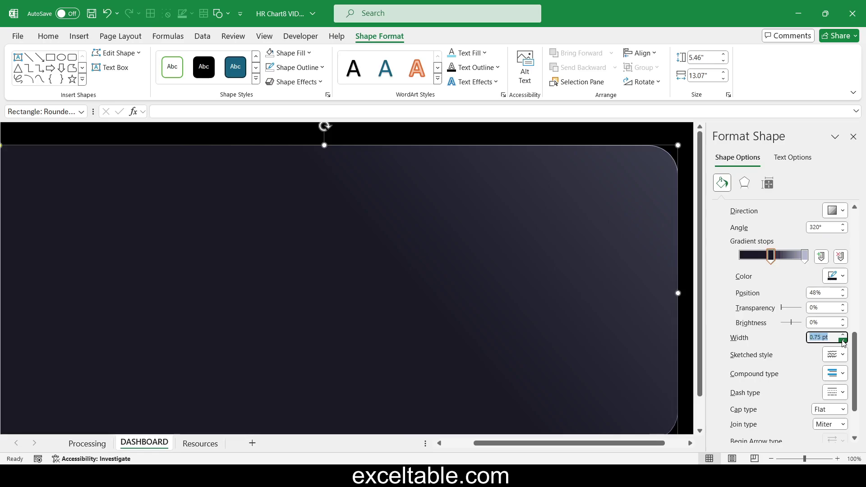
click(494, 138)
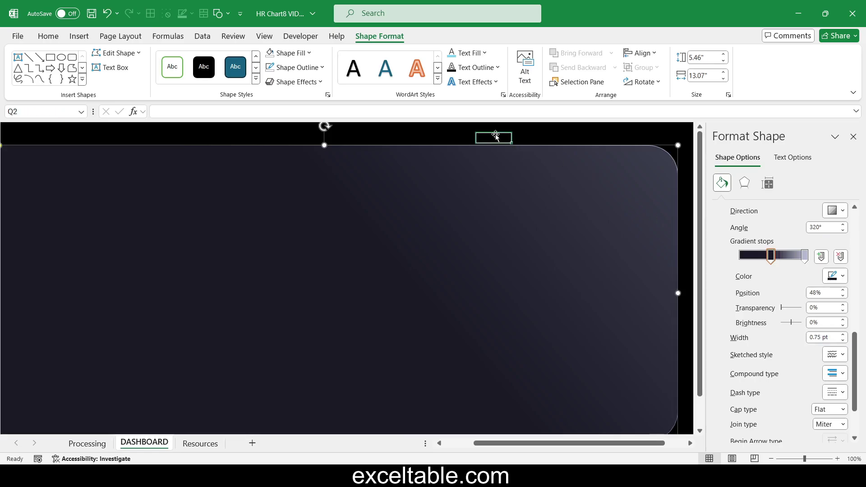
click(853, 137)
double_click(41, 36)
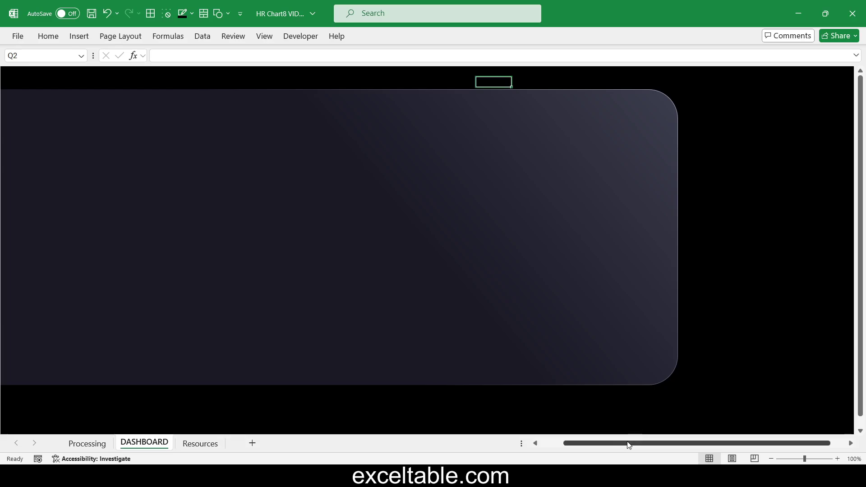
drag(629, 445, 561, 444)
click(483, 408)
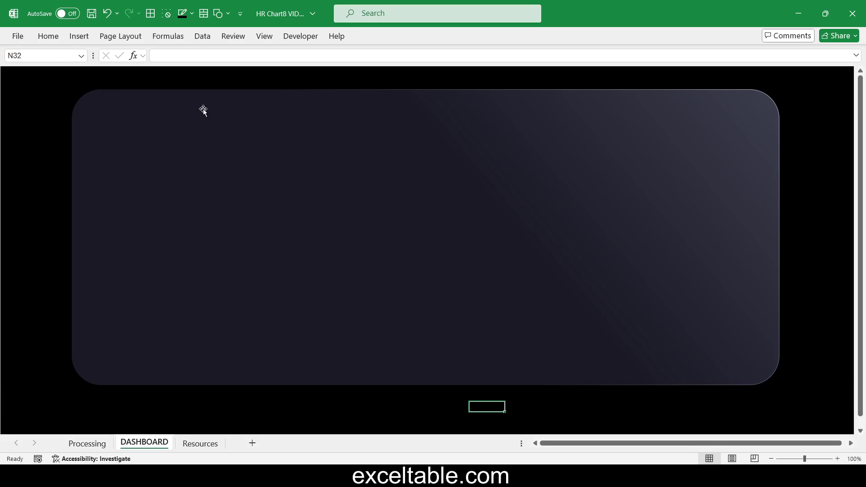
Draw a long horizontal rounded rectangle across the upper part of the dark panel and round its ends fully
click(80, 38)
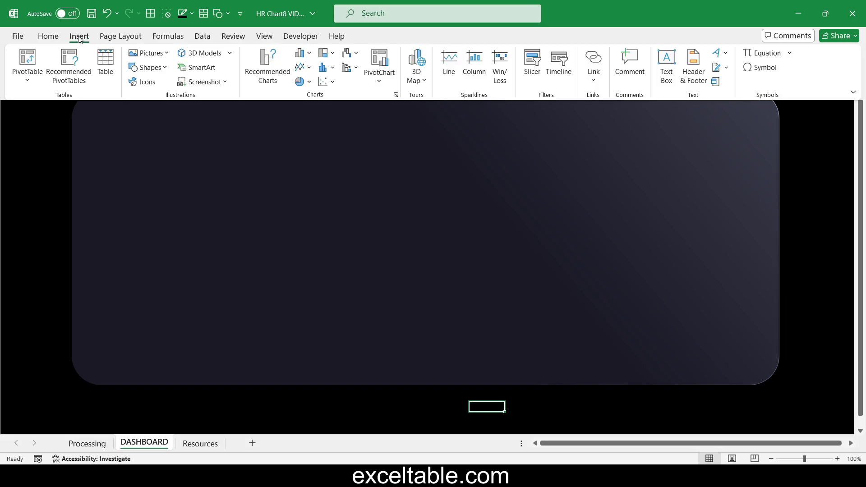
click(167, 68)
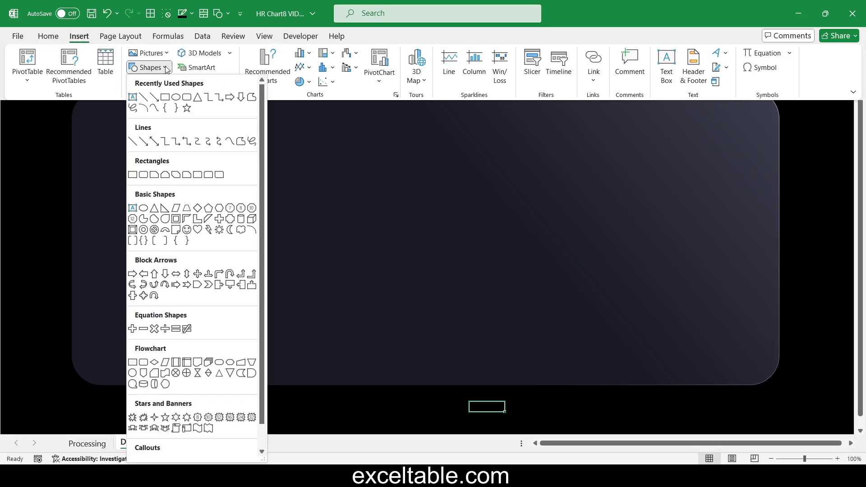
click(188, 97)
drag(160, 135, 673, 174)
drag(167, 138, 207, 137)
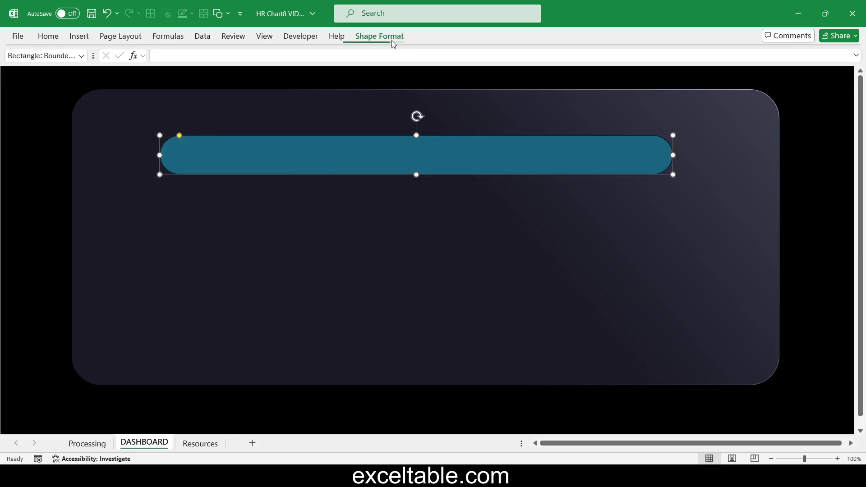
Set the new bar's height to 0.52" and its width to 10.72"
click(379, 36)
click(707, 57)
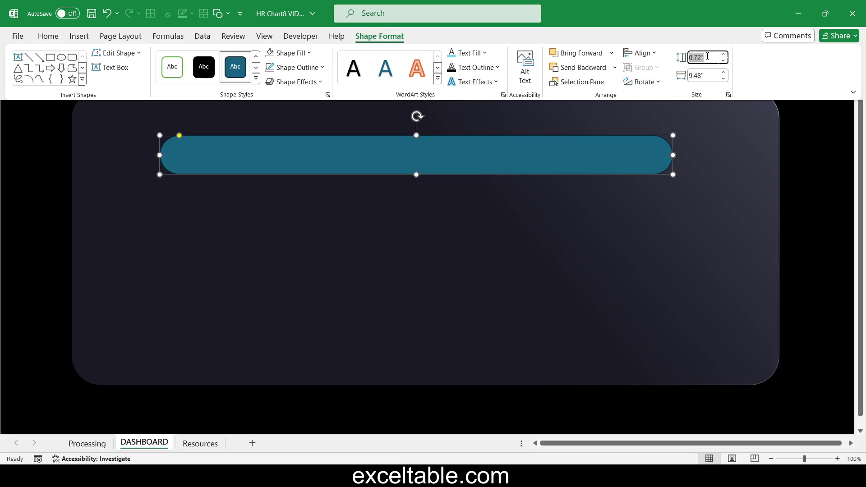
text(0)
key(Tab)
text(10)
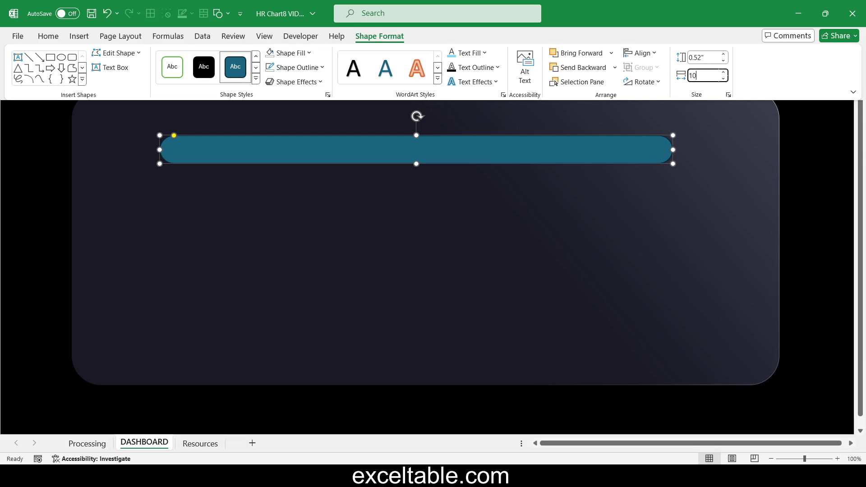
key(Return)
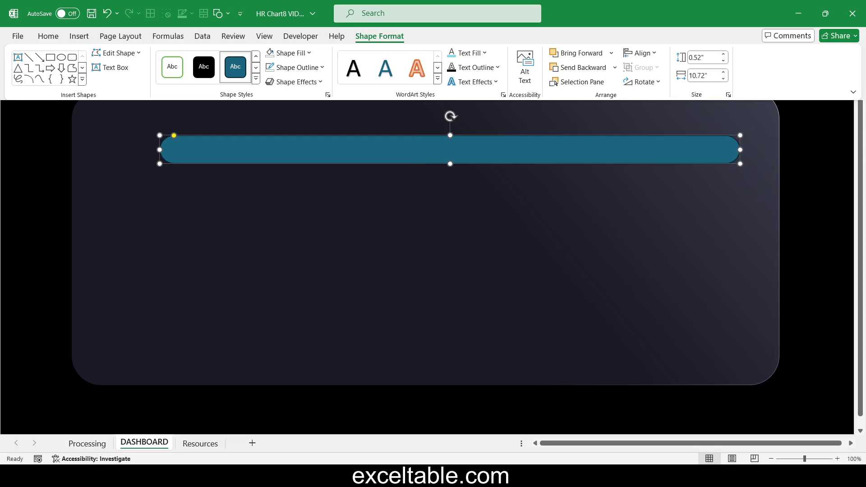
Give the bar a solid #292B37 fill and no outline
right_click(379, 157)
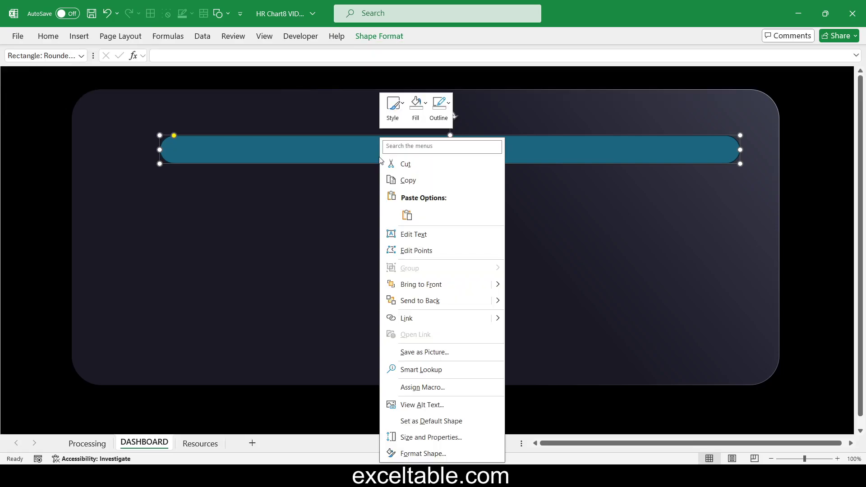
click(424, 454)
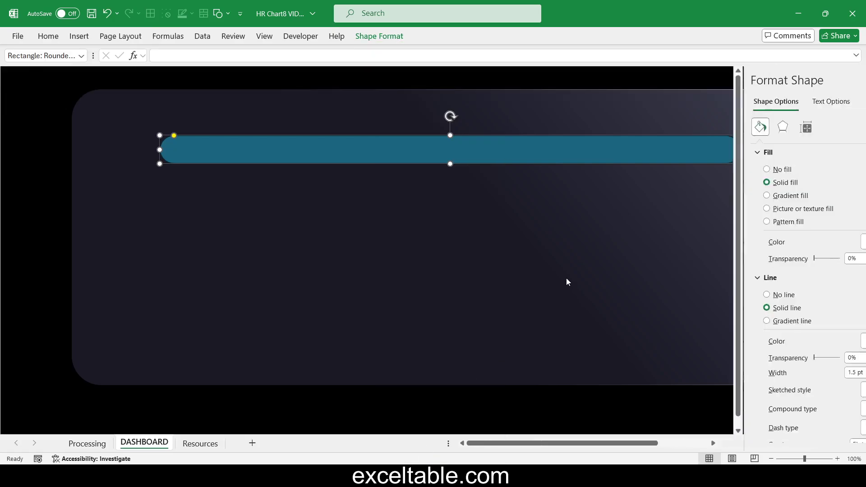
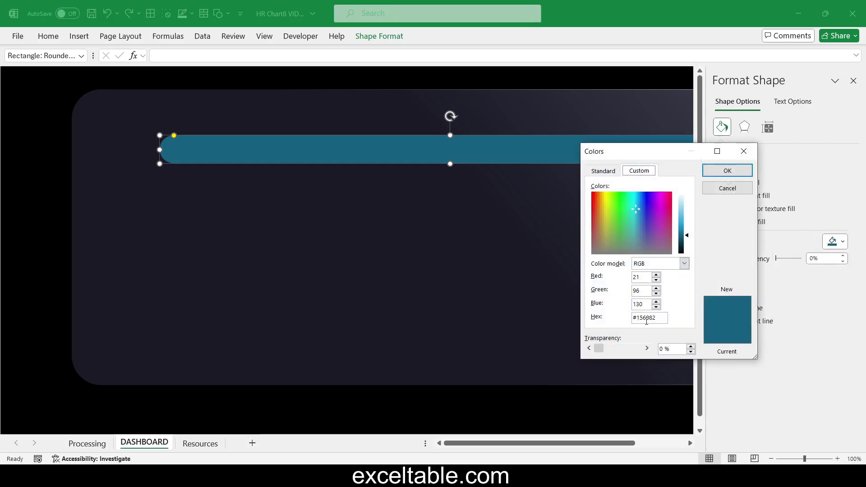
text(292B37)
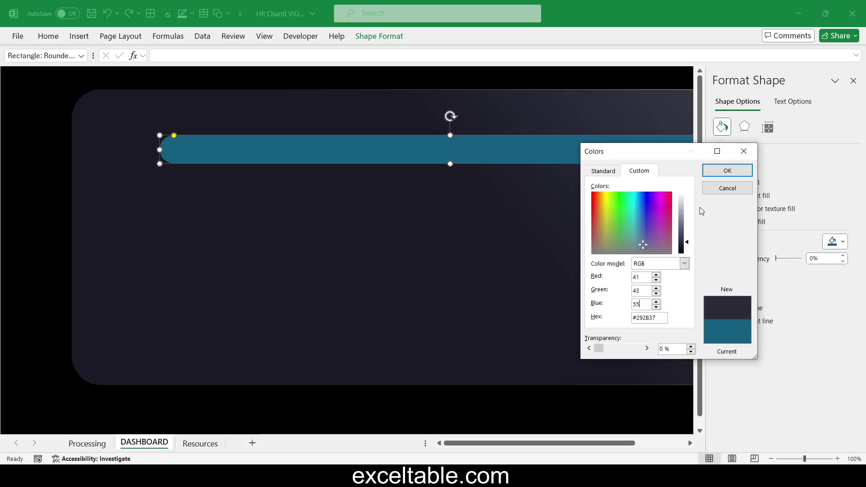
click(722, 171)
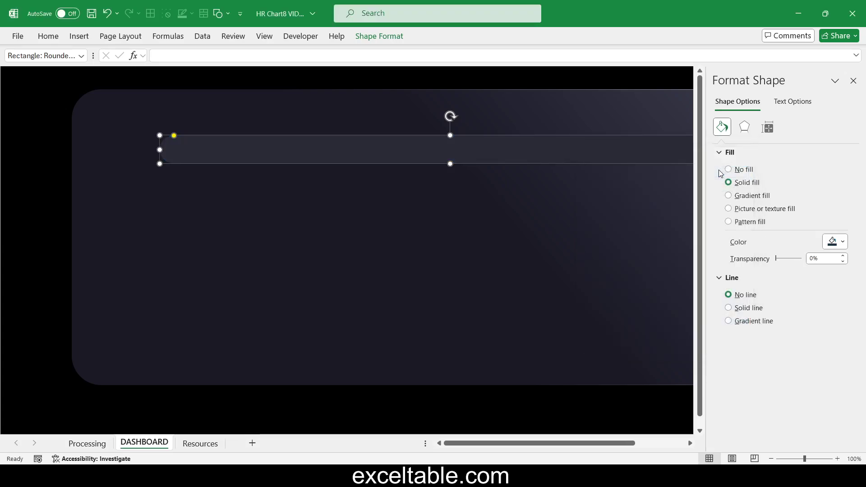
Apply a centered inner shadow with a 17 pt blur to the bar and move the bar lower in the panel
click(744, 127)
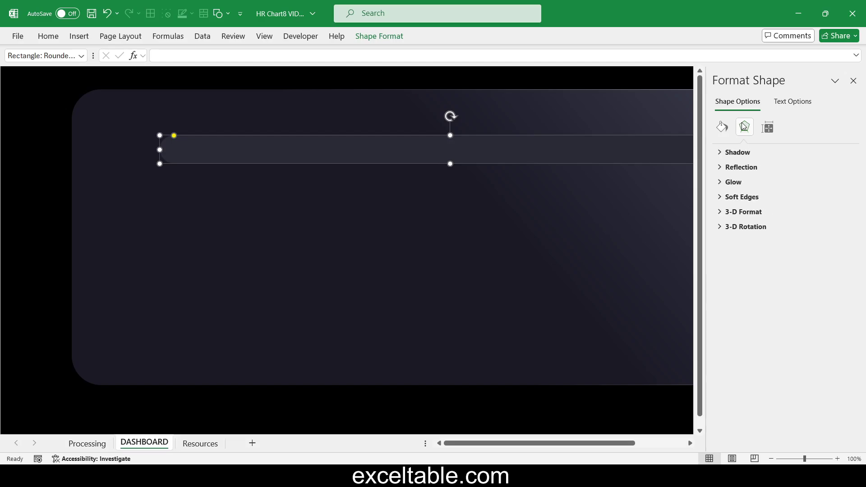
click(718, 153)
click(841, 172)
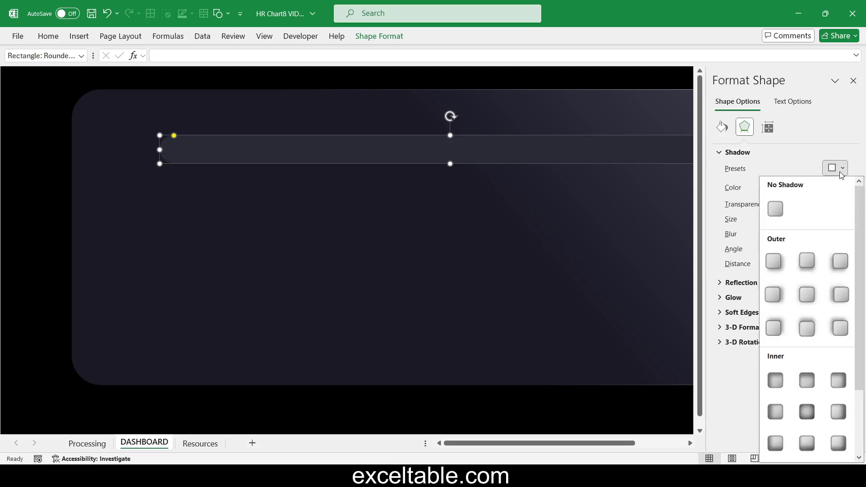
click(807, 412)
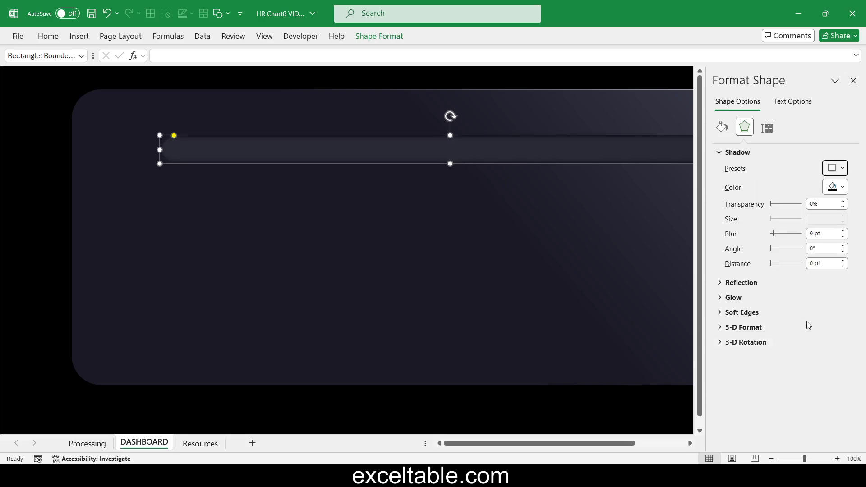
click(773, 234)
drag(774, 235, 781, 238)
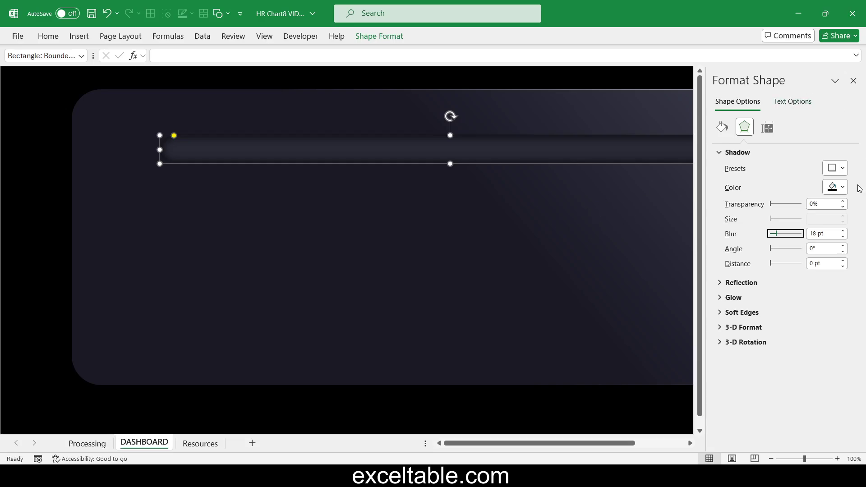
click(842, 236)
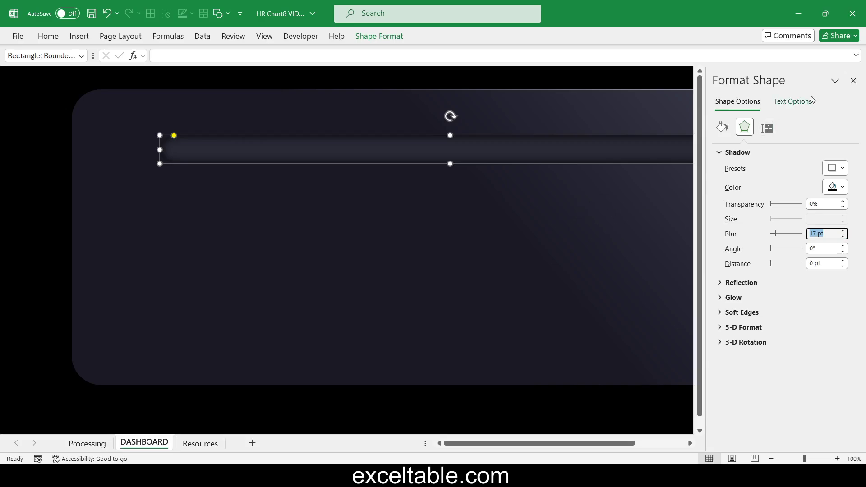
click(853, 81)
click(799, 199)
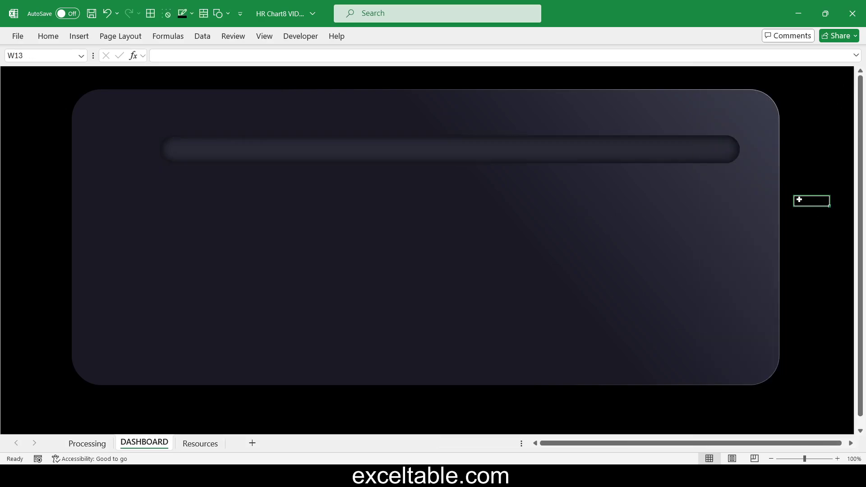
drag(526, 155, 509, 200)
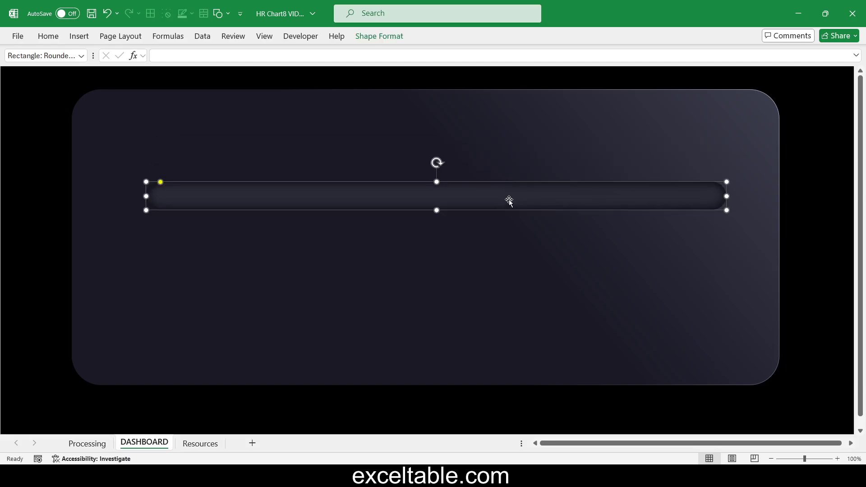
Cut the stacked bar chart from the Processing sheet and paste it onto the dark panel on the DASHBOARD sheet
click(86, 443)
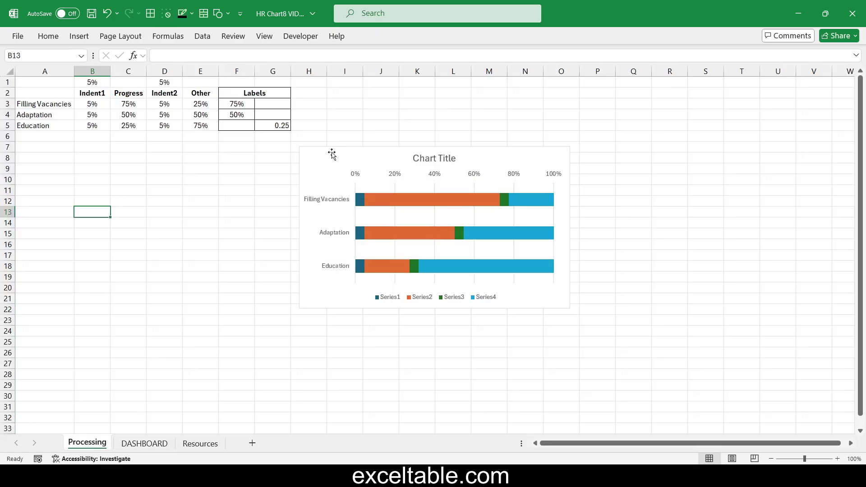
click(329, 153)
right_click(328, 152)
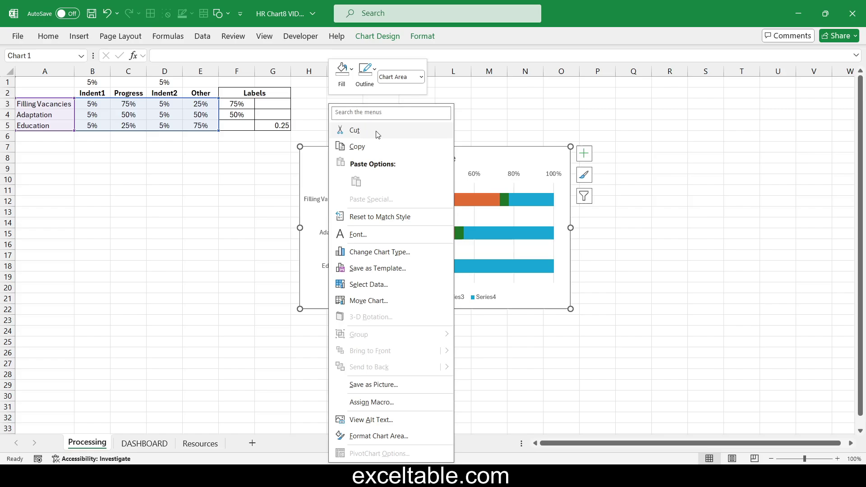
click(336, 130)
click(144, 443)
click(54, 203)
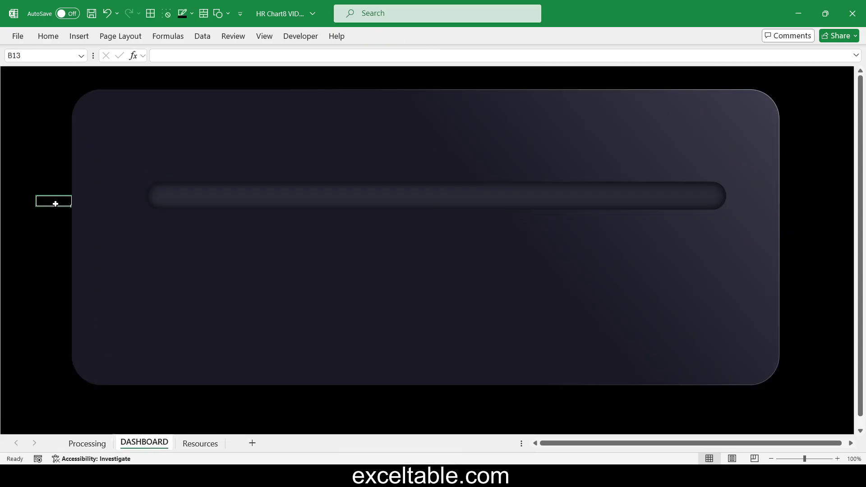
key(ctrl+v)
drag(89, 206, 308, 181)
Resize the chart to 3.74" high by 11.9" wide and position it centrally over the dark panel
click(422, 36)
click(698, 59)
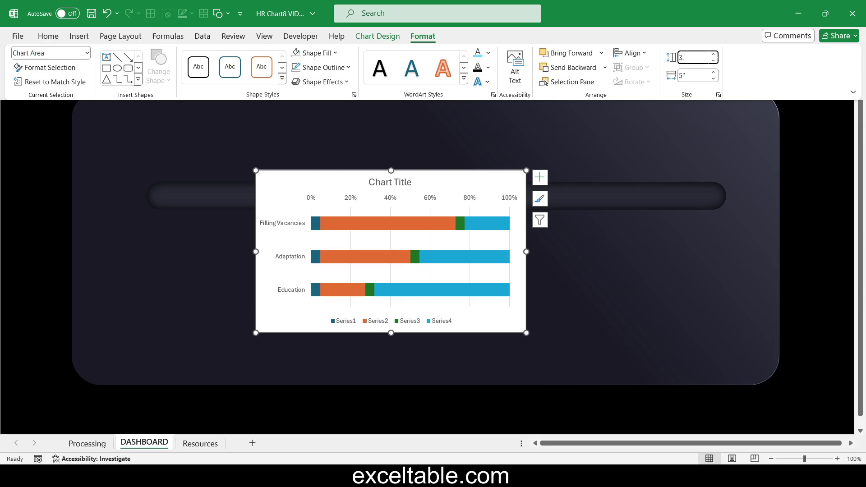
key(Tab)
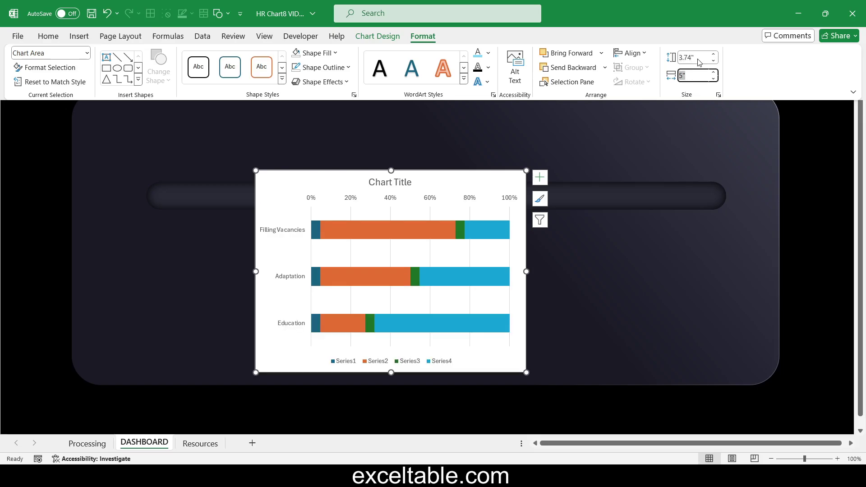
text(1)
key(Return)
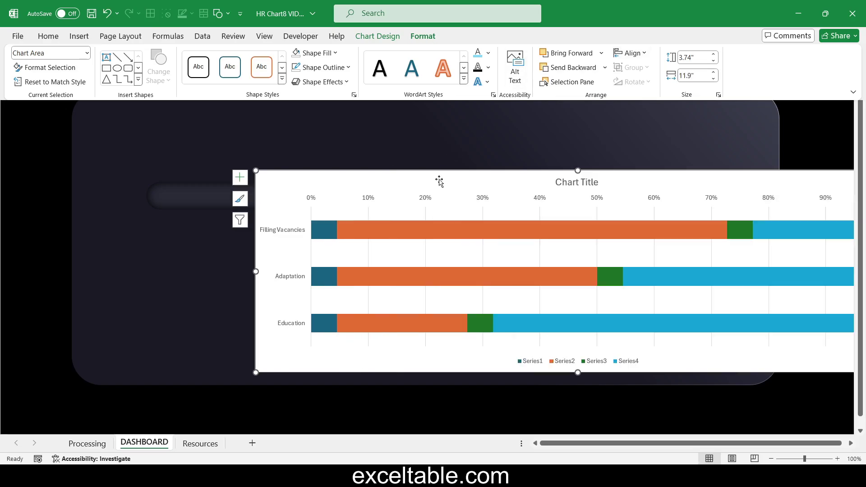
key(ctrl+F1)
drag(359, 178, 222, 160)
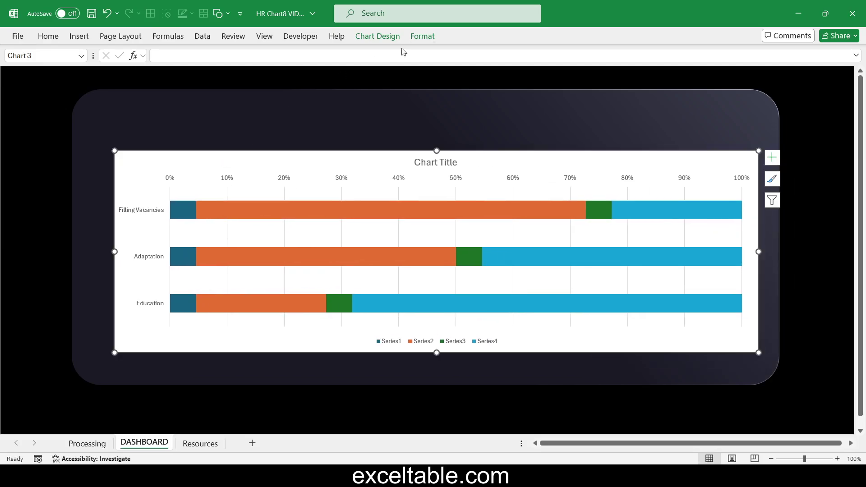
Remove the outline and the background fill from the chart area
click(426, 36)
click(327, 69)
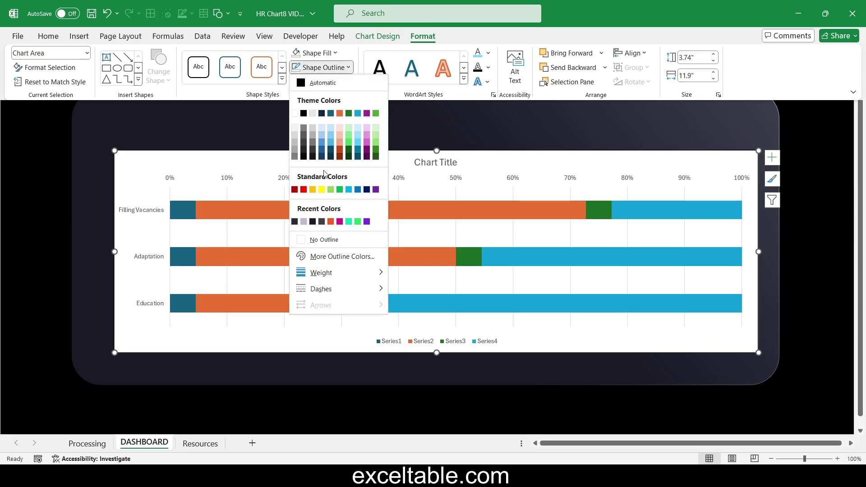
click(311, 239)
click(330, 52)
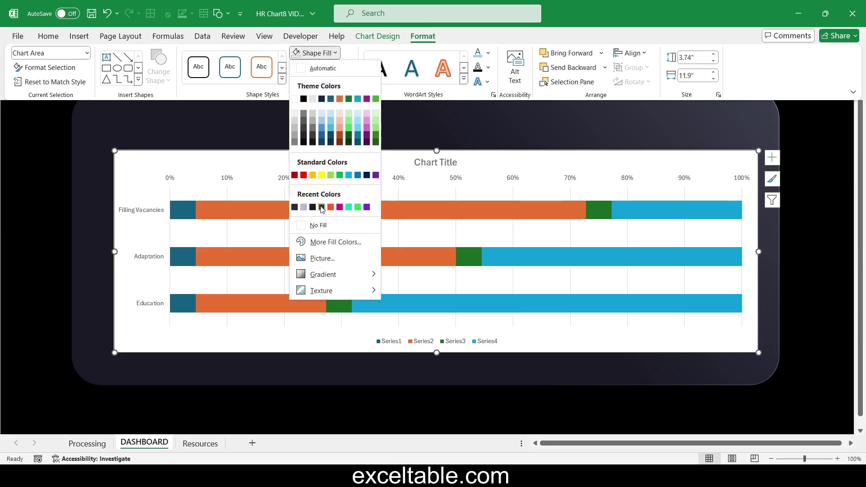
click(321, 227)
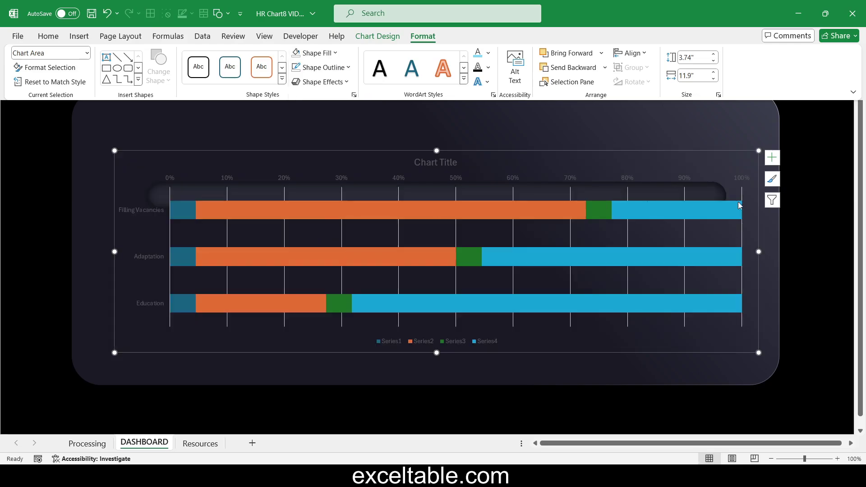
Hide the chart's axes, title, gridlines and legend so only the stacked bars remain
click(772, 162)
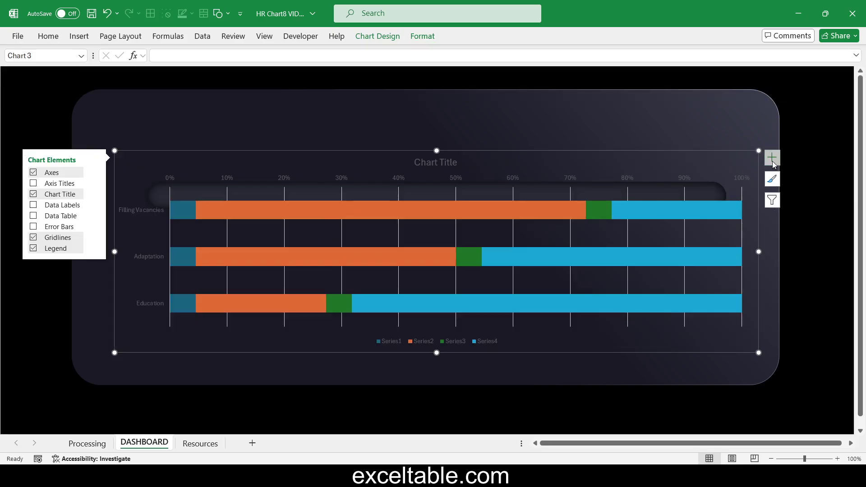
click(34, 173)
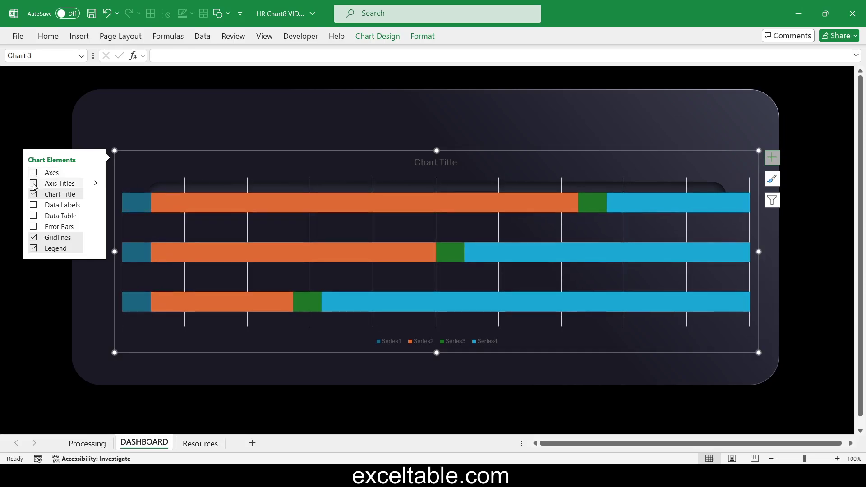
click(34, 194)
click(33, 238)
click(34, 248)
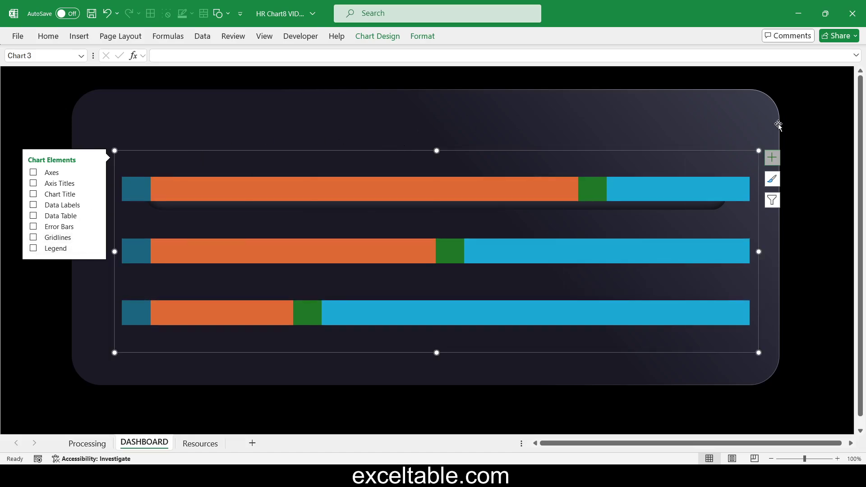
click(807, 124)
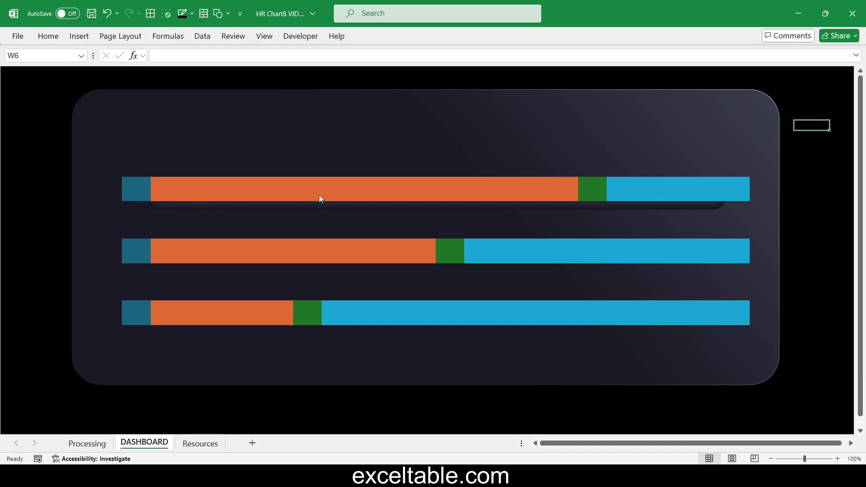
Draw a Flowchart: Delay shape about 0.7" by 0.7" at the dark panel's left edge
click(84, 38)
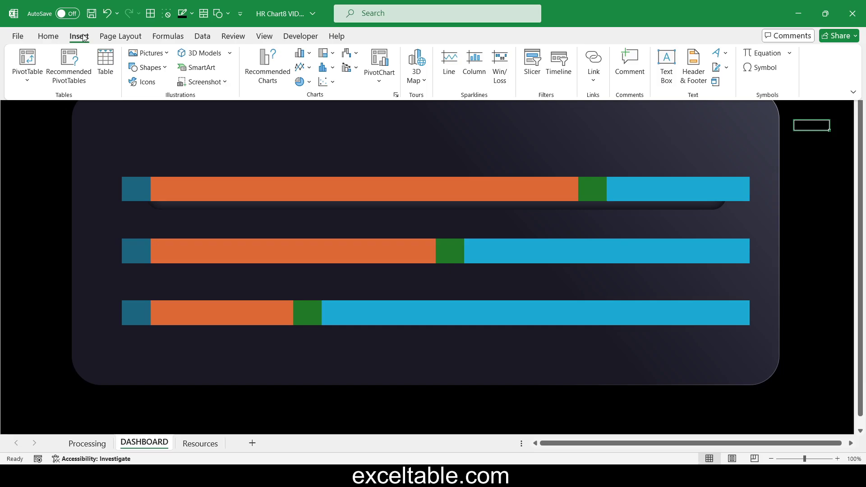
click(165, 71)
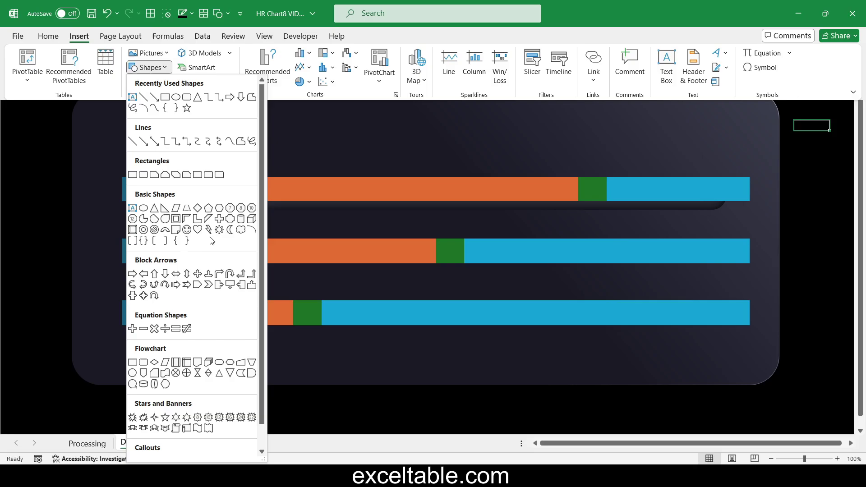
click(241, 373)
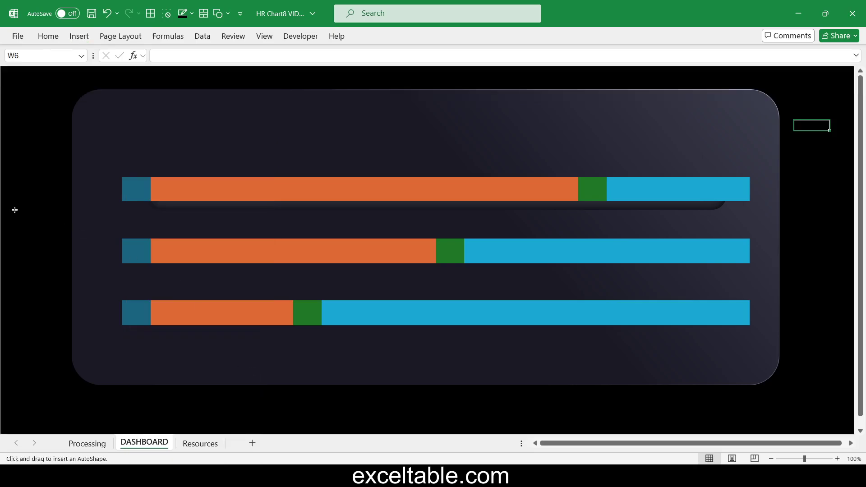
drag(44, 197, 82, 236)
Reduce the delay shape equally in height and width to about 0.5" square
click(407, 35)
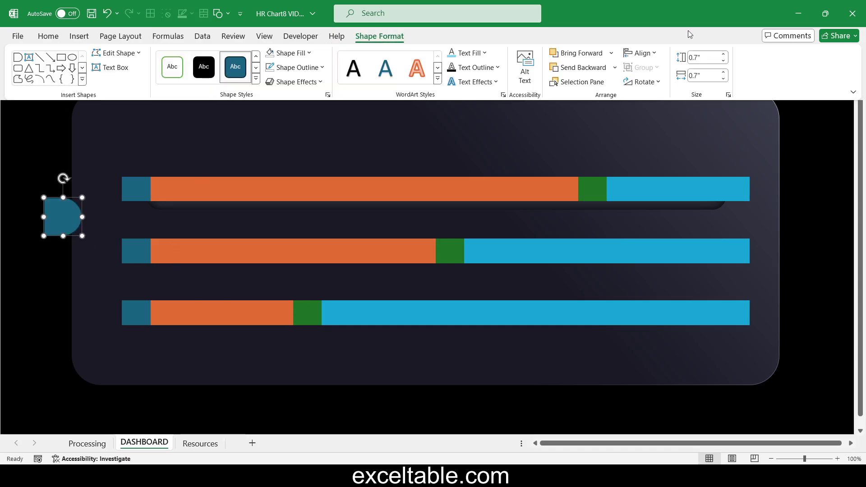
click(723, 61)
click(724, 61)
click(724, 79)
click(723, 79)
key(ctrl+F1)
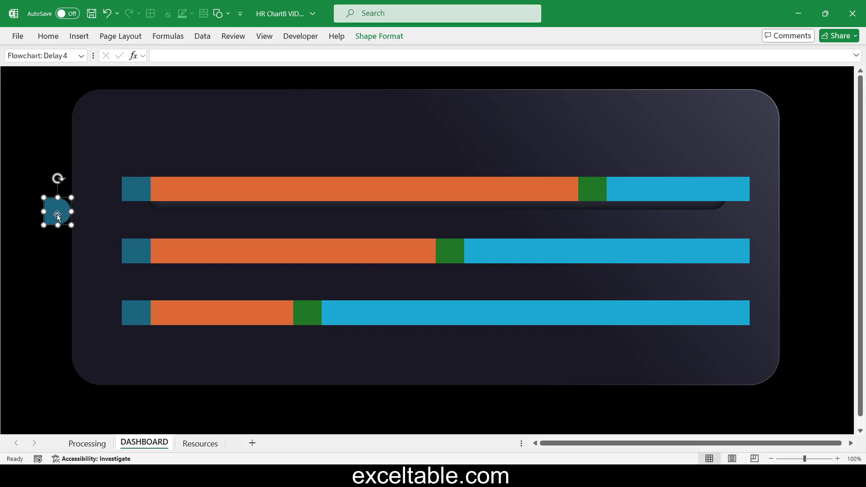
Move the delay shape above the right end of the first chart bar and remove its outline
drag(62, 211, 660, 137)
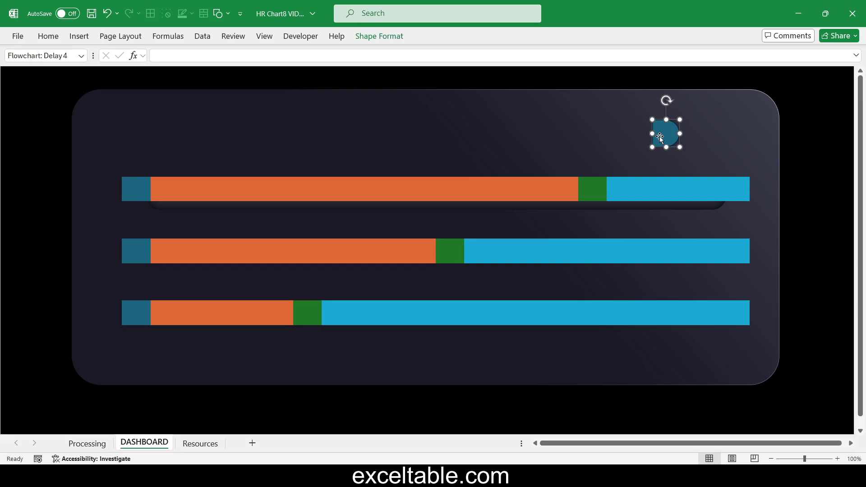
right_click(660, 136)
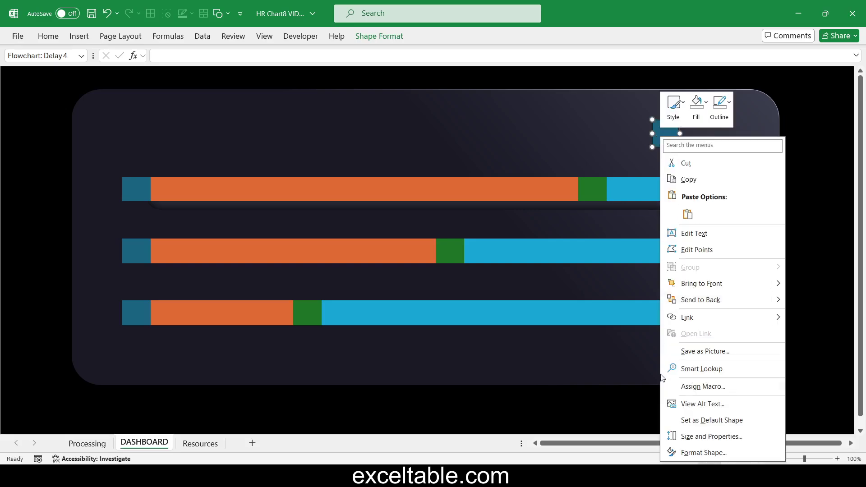
click(683, 453)
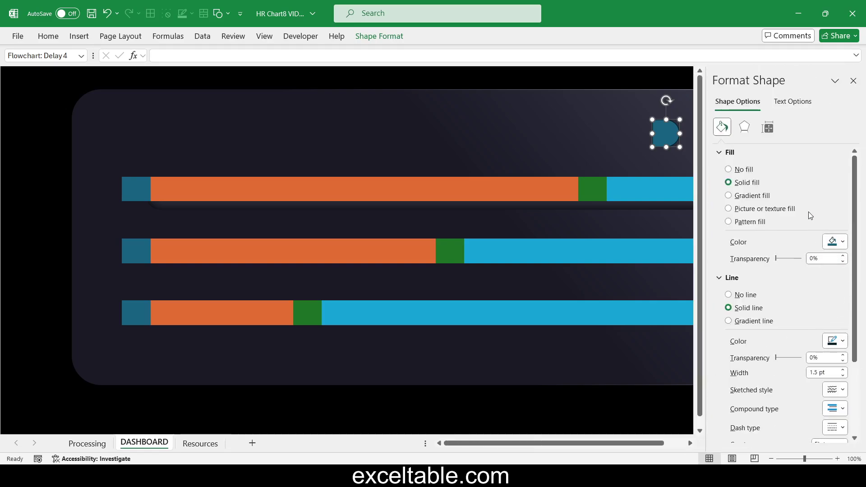
click(746, 296)
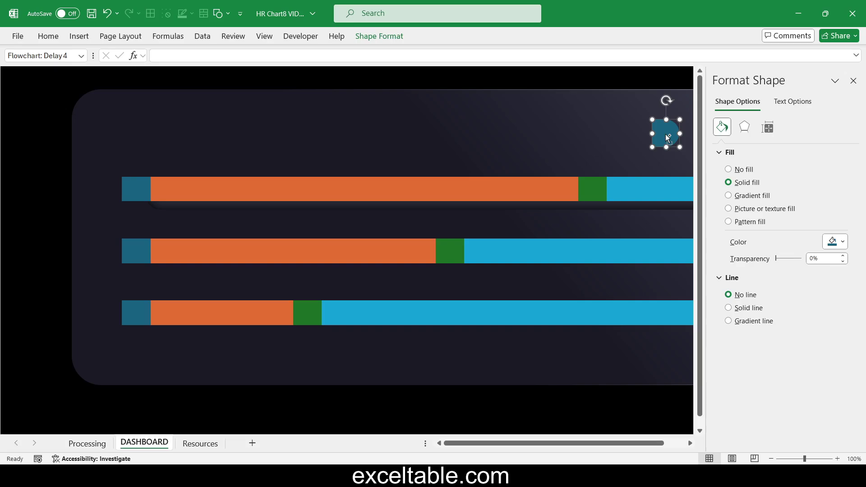
Duplicate the delay shape into a column of three, plus a second column of three copies turned to face left, nearer the panel's middle
drag(668, 138, 668, 265)
drag(659, 137, 325, 167)
drag(336, 133, 331, 215)
drag(337, 251, 337, 251)
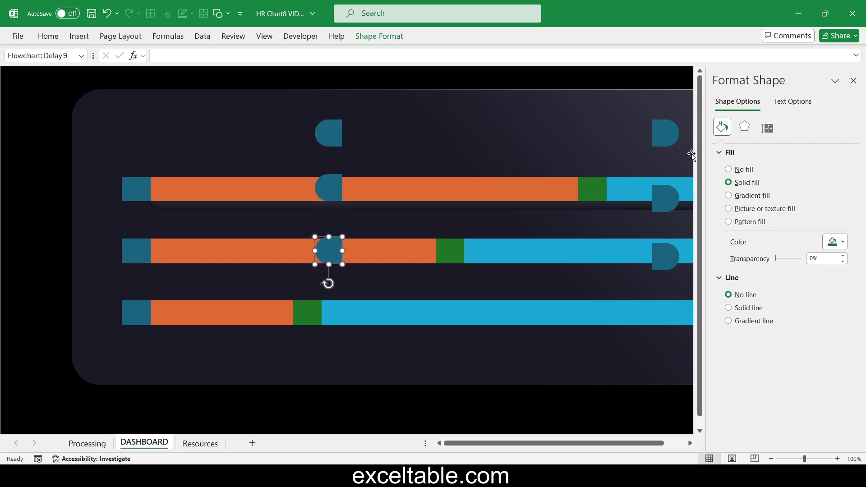
Fill the uppermost right-facing delay shape with the custom magenta #FF00FF
click(658, 136)
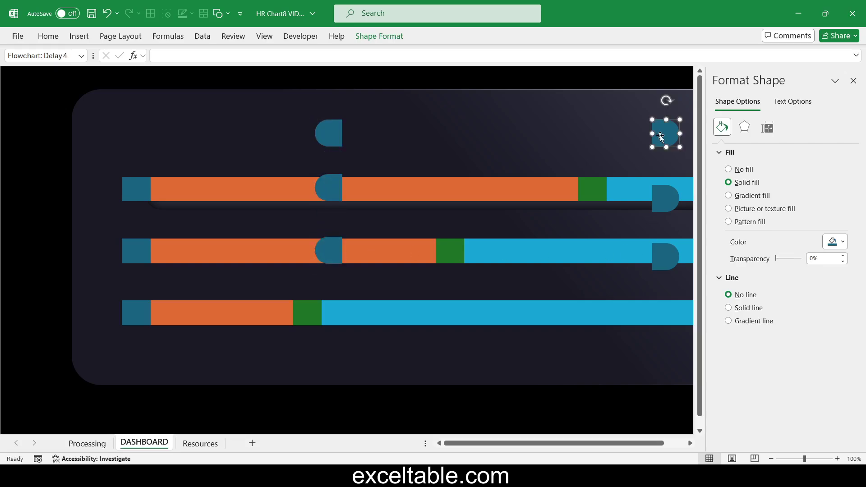
click(842, 241)
click(839, 399)
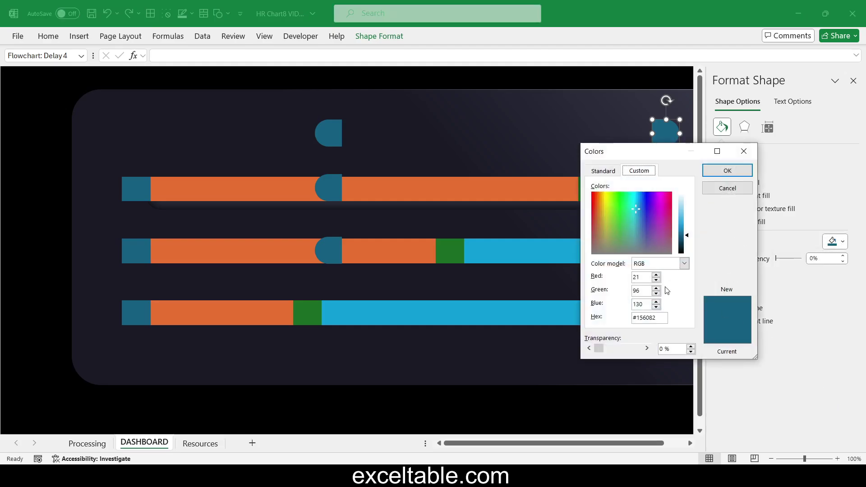
double_click(647, 317)
text(FF00FF)
key(Tab)
click(718, 169)
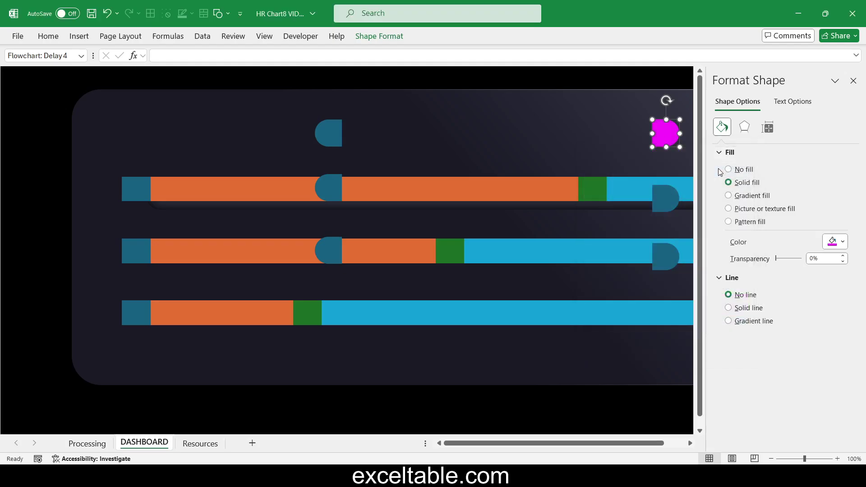
Fill the uppermost left-facing delay shape with the recent purple #782BDB and check its color code
click(332, 129)
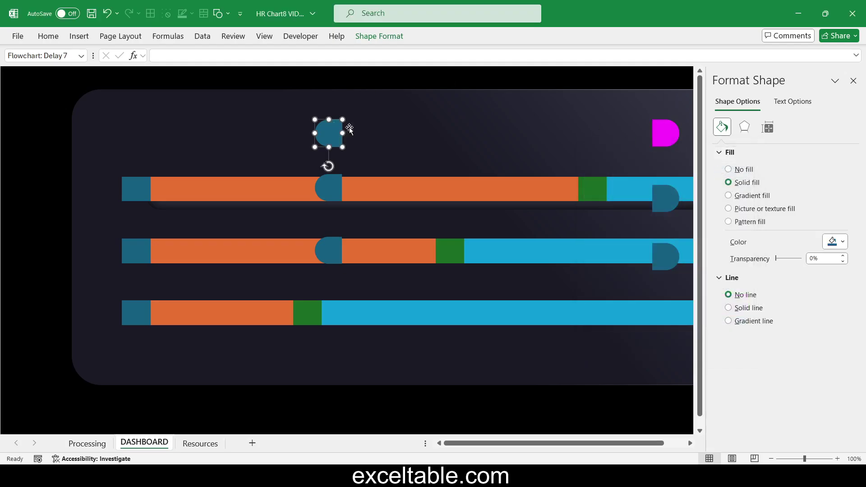
click(843, 242)
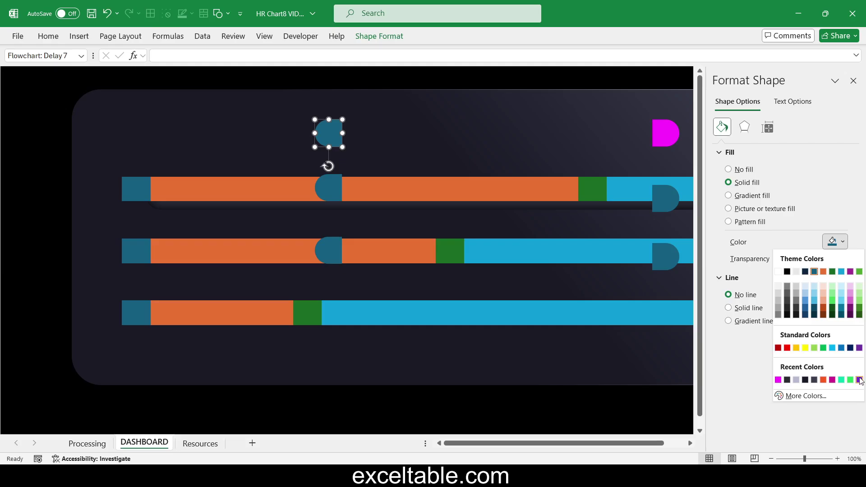
click(859, 380)
click(841, 242)
click(844, 398)
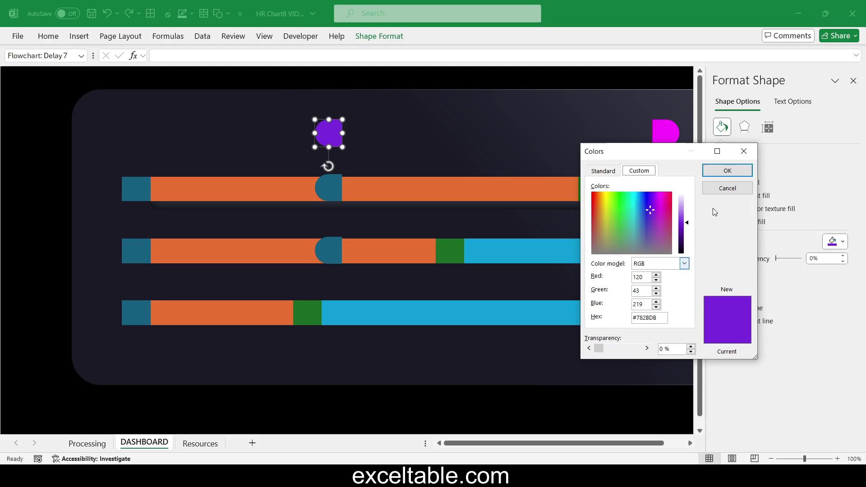
click(743, 151)
Fill the middle right-facing delay shape with the recent turquoise #09DBAC and check its color code
click(662, 199)
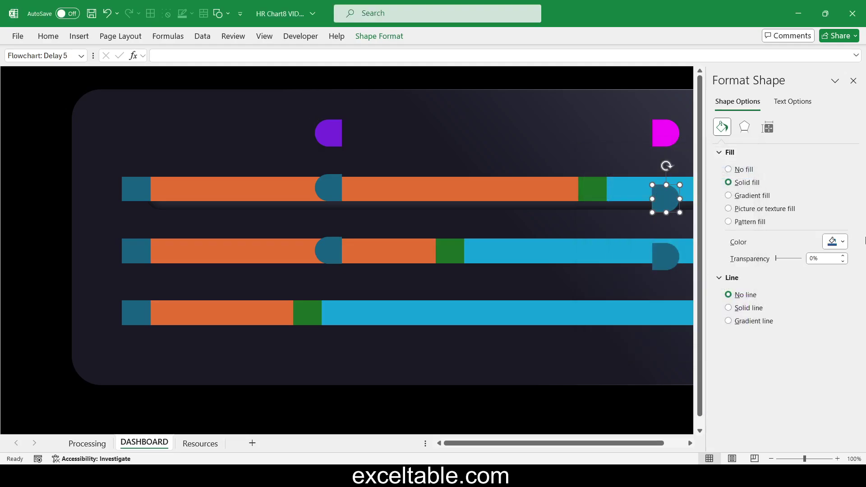
click(843, 243)
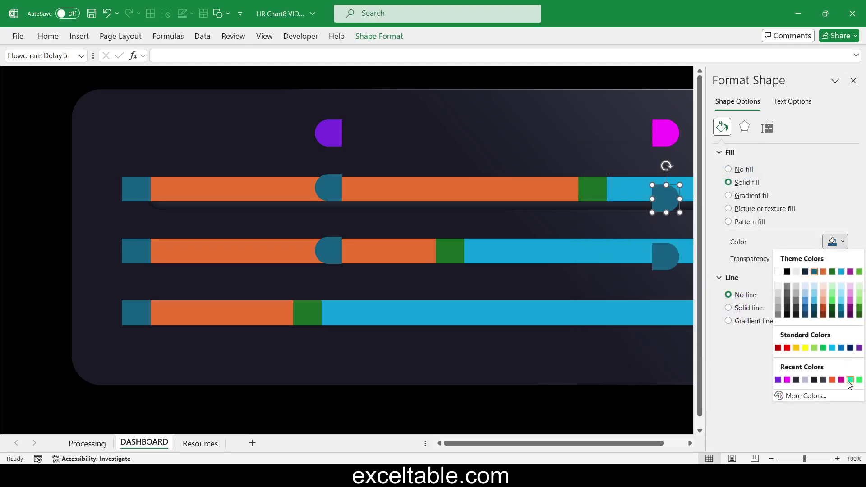
click(852, 379)
click(844, 244)
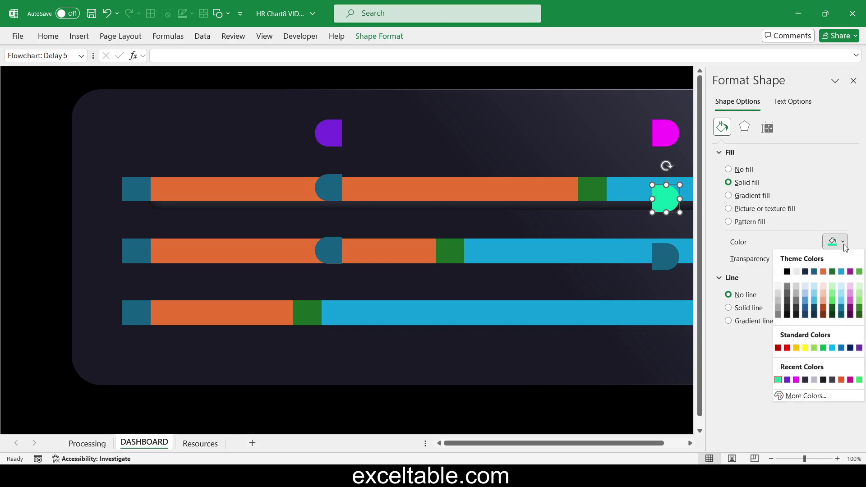
click(831, 397)
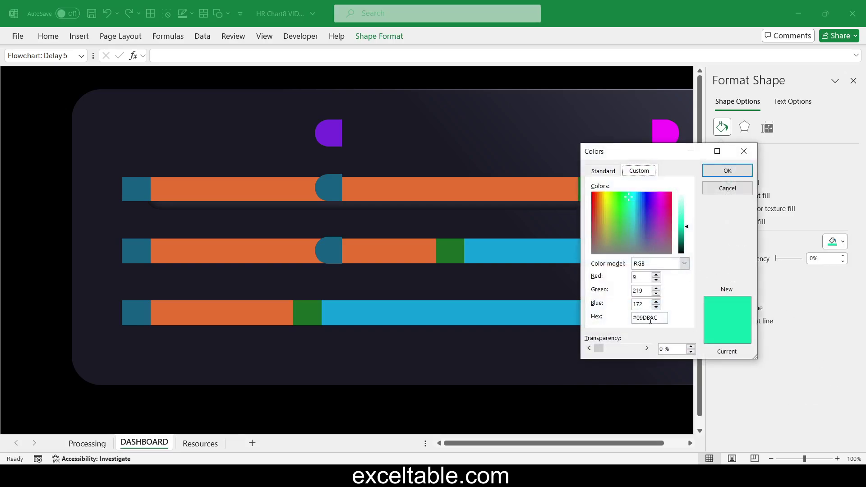
click(743, 151)
Fill the middle left-facing delay shape with the recent green #29D85F and check its color code
click(329, 187)
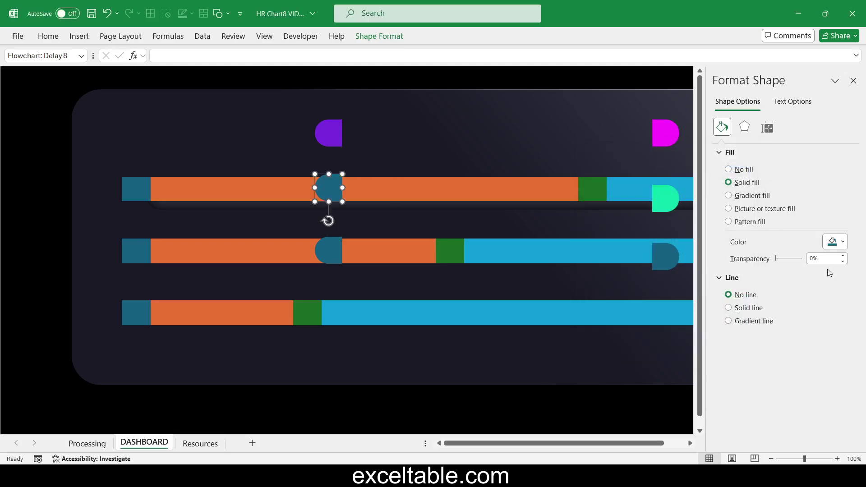
click(843, 243)
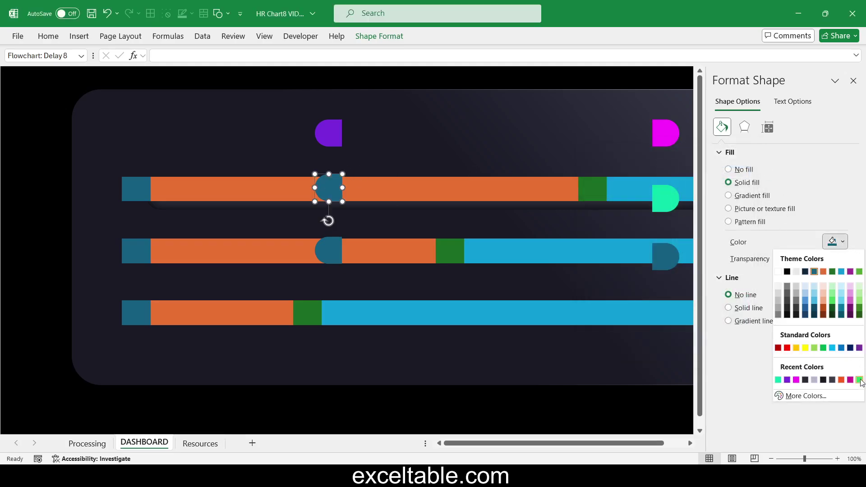
click(859, 380)
click(833, 244)
click(807, 396)
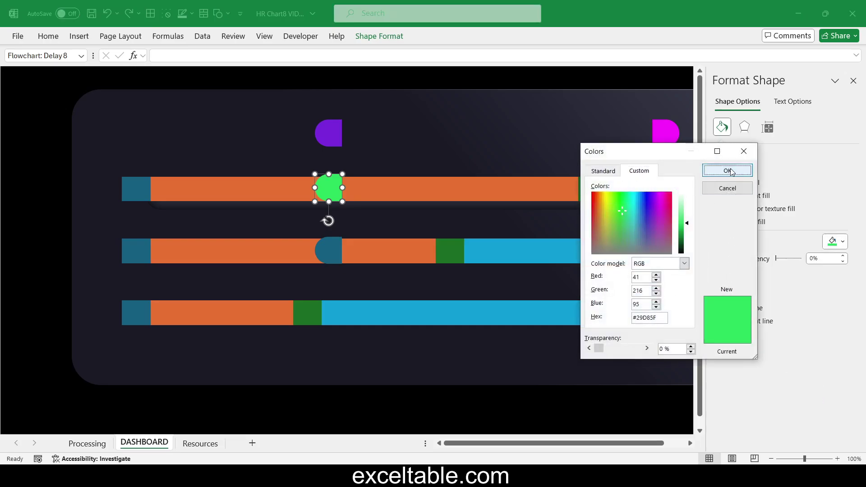
click(728, 170)
Fill the lowest right-facing delay shape with the recent orange #F85C23 and check its color code
click(671, 254)
click(836, 242)
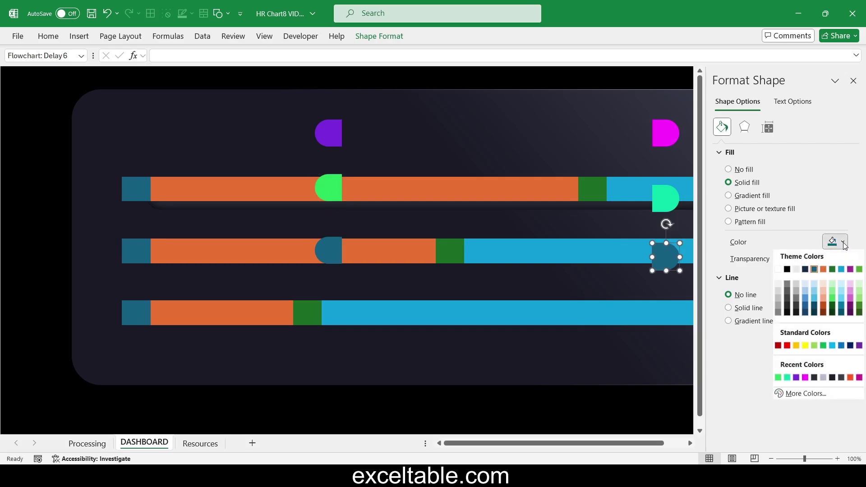
click(850, 380)
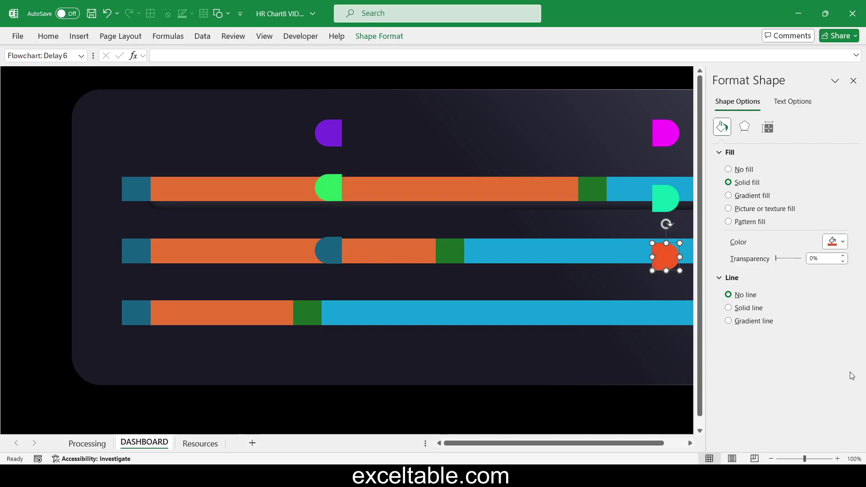
click(842, 242)
click(805, 396)
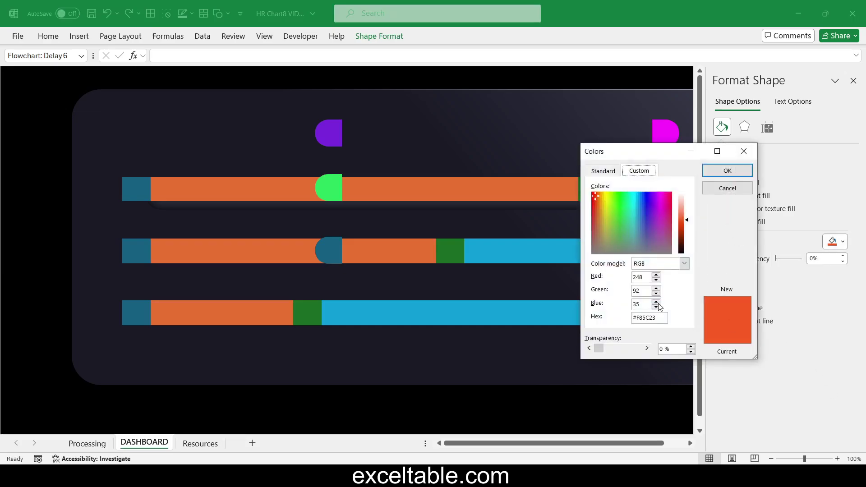
click(736, 170)
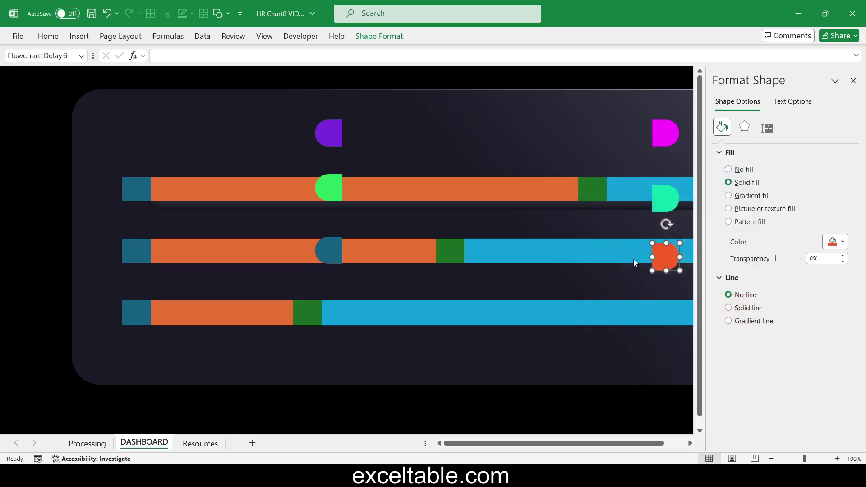
Fill the lowest left-facing delay shape with the recent dark pink #D11792 and check its color code
click(337, 248)
click(846, 243)
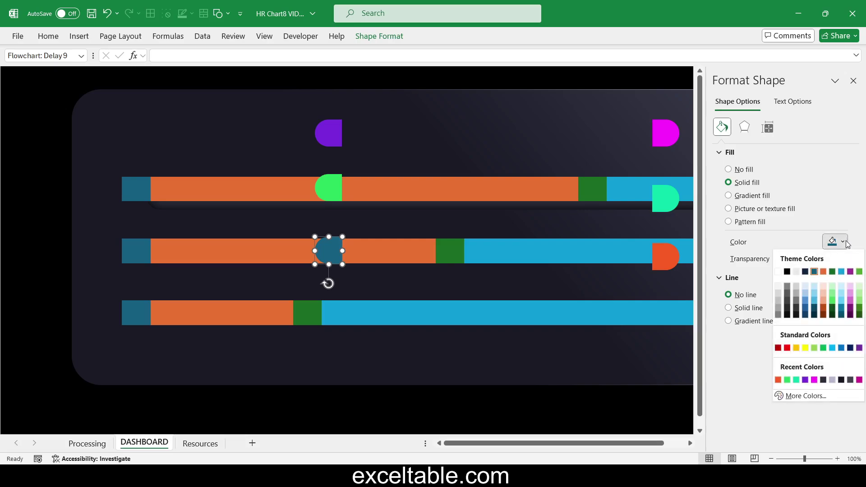
click(858, 380)
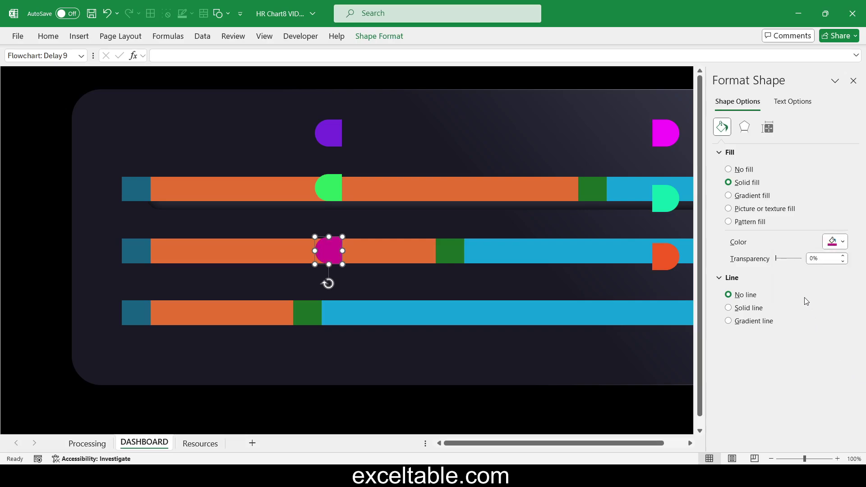
click(842, 242)
click(805, 395)
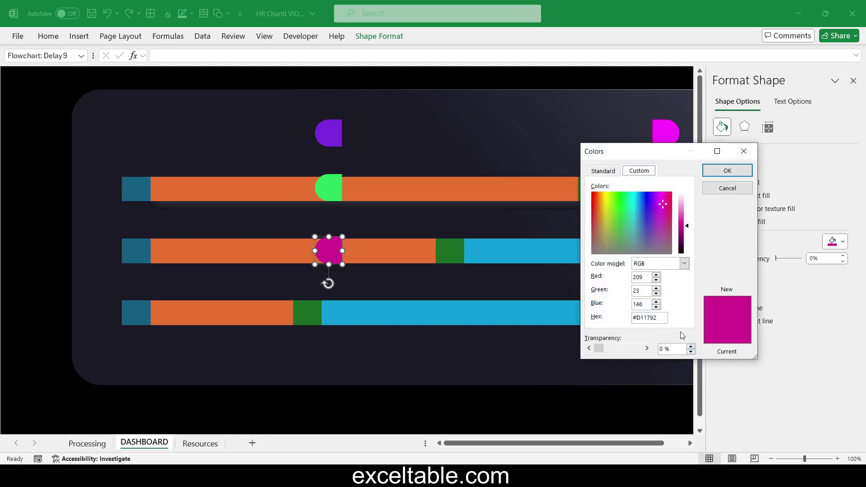
click(726, 174)
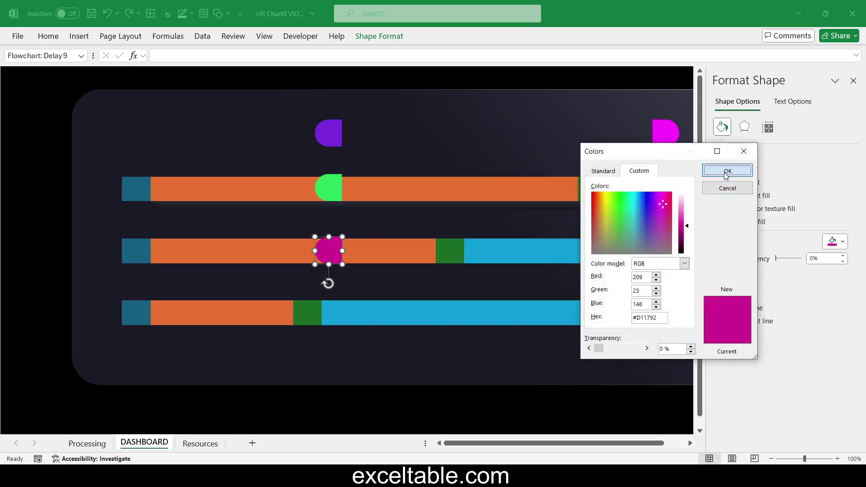
click(852, 81)
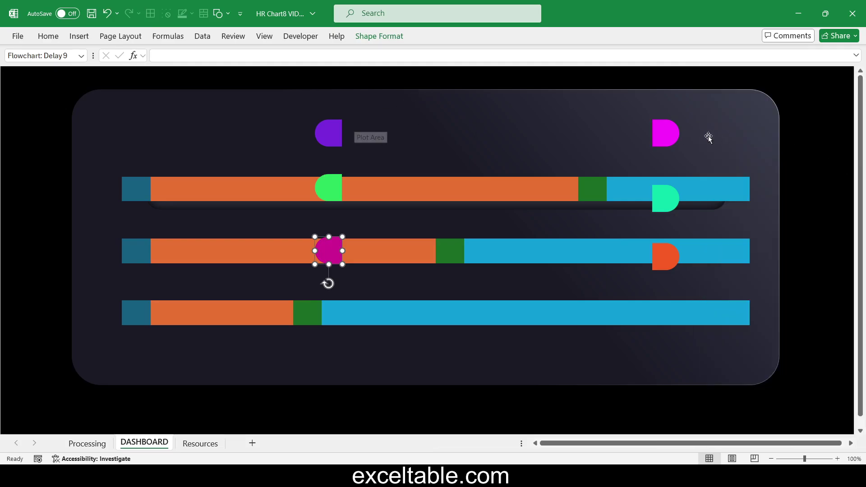
Copy the magenta right-facing delay shape and paste it as the fill of the uppermost bar's green end segment
click(665, 136)
right_click(668, 140)
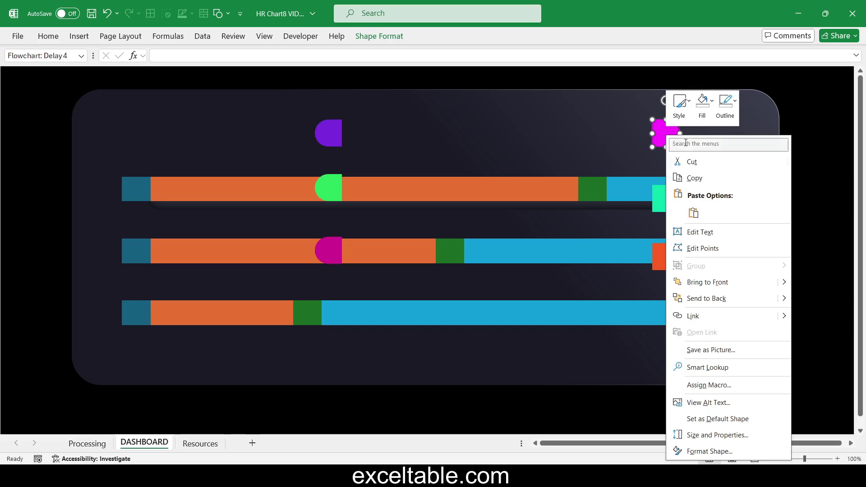
click(694, 178)
click(592, 186)
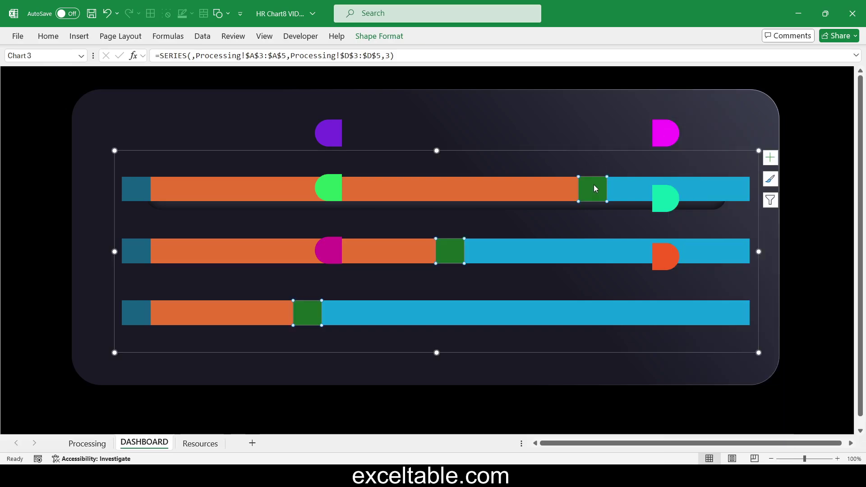
click(592, 188)
right_click(592, 189)
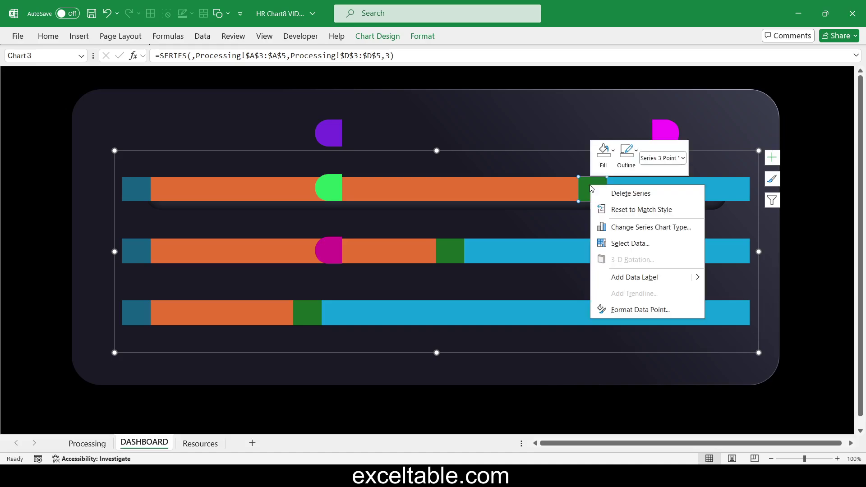
key(Escape)
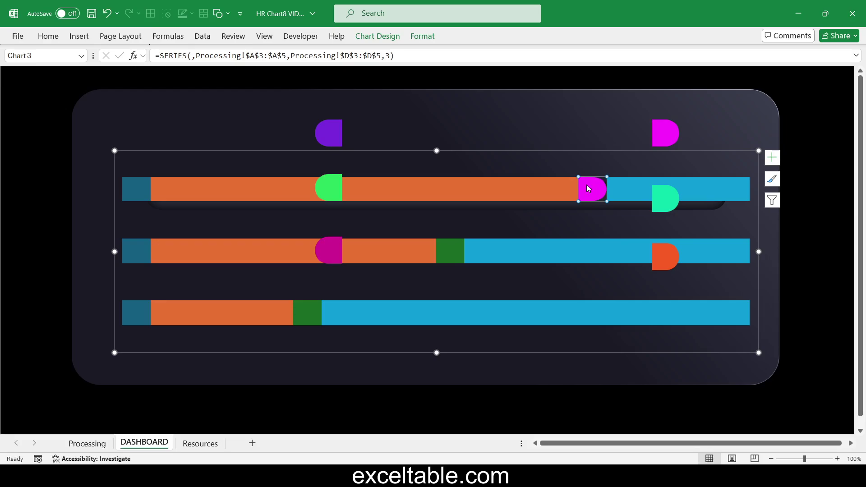
Copy the purple left-facing delay shape and paste it as the fill of the uppermost bar's starting segment
click(333, 134)
right_click(333, 134)
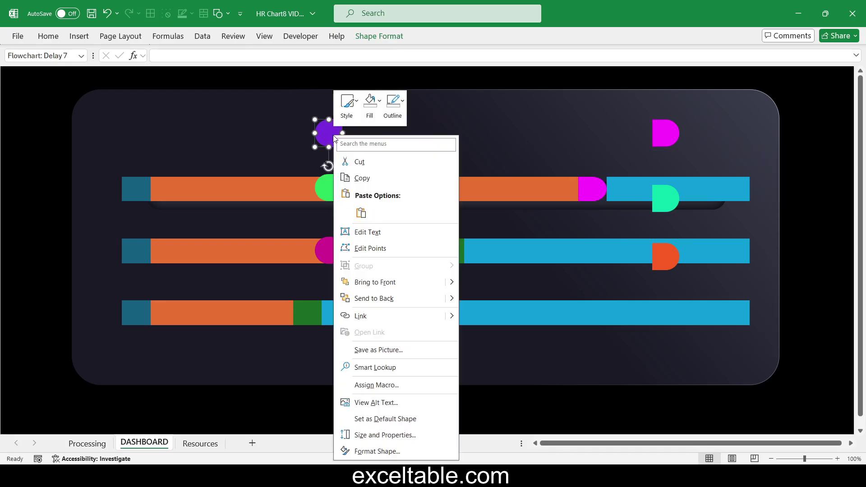
click(360, 176)
click(132, 188)
click(132, 189)
key(ctrl+v)
Copy the green left-facing delay shape and paste it as the fill of the middle bar's starting segment
click(330, 188)
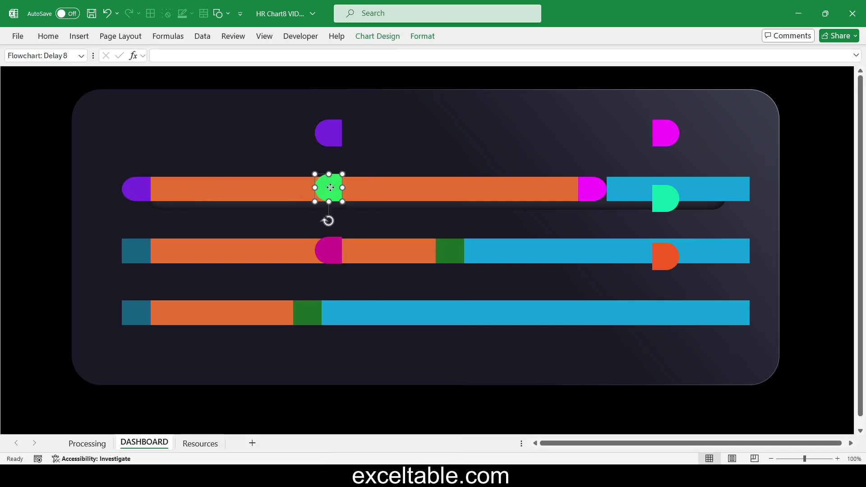
right_click(332, 189)
click(360, 180)
click(135, 250)
click(134, 250)
Copy the dark pink left-facing delay shape and paste it as the fill of the lowest bar's starting segment
click(324, 255)
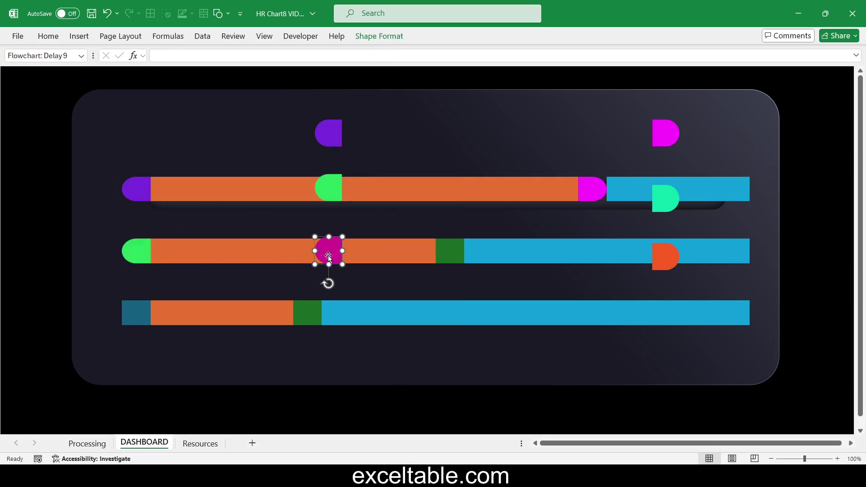
right_click(324, 255)
click(361, 180)
click(132, 314)
click(132, 315)
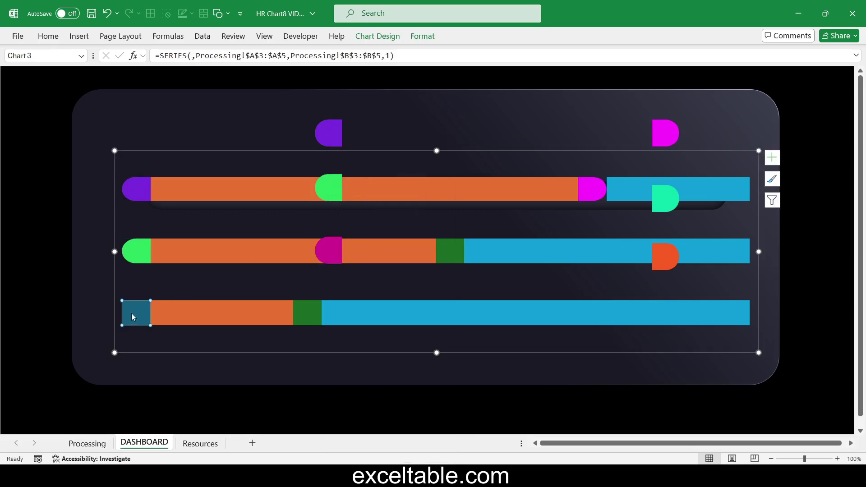
Copy the turquoise right-facing delay shape and paste it as the fill of the middle bar's dark green end segment
click(676, 200)
right_click(673, 199)
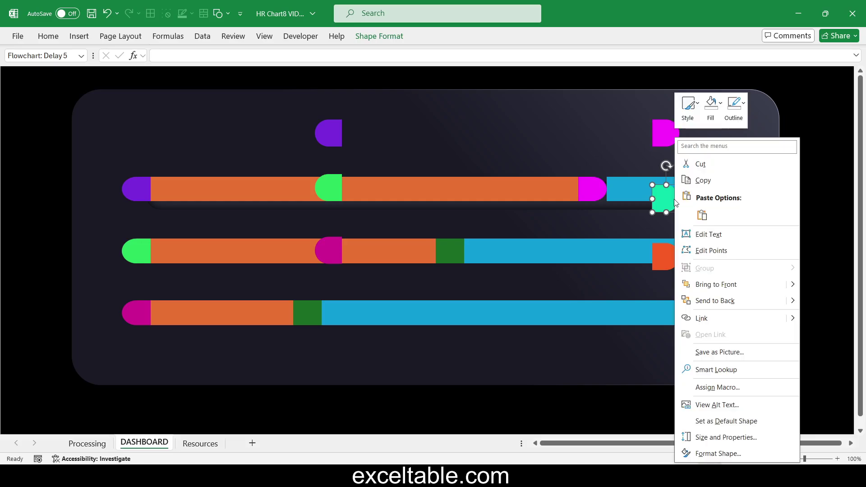
click(725, 180)
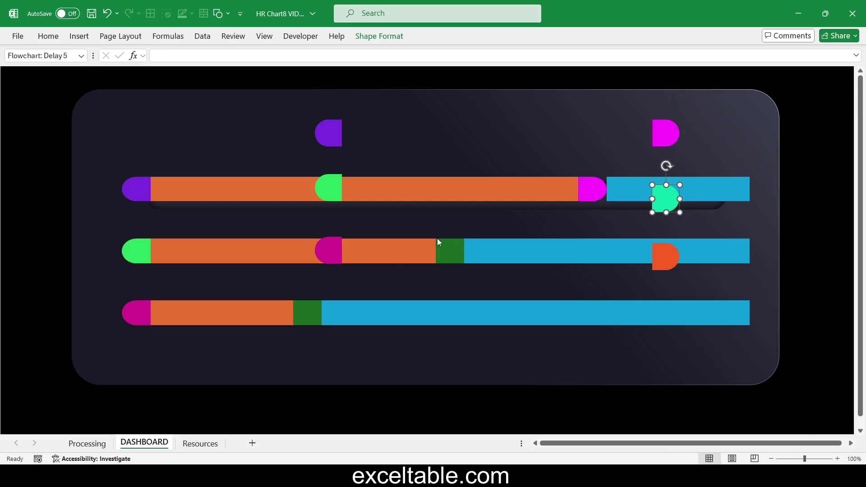
click(456, 248)
click(454, 250)
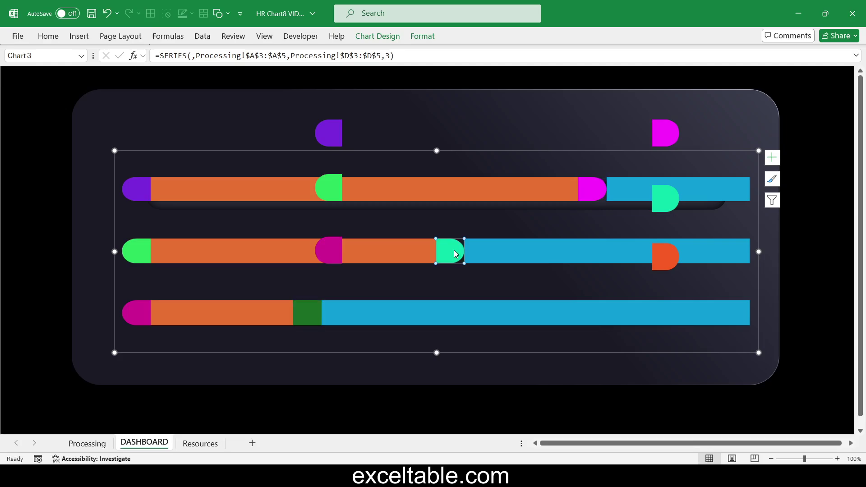
Copy the orange right-facing delay shape and paste it as the fill of the lowest bar's dark green end segment
click(662, 257)
right_click(667, 261)
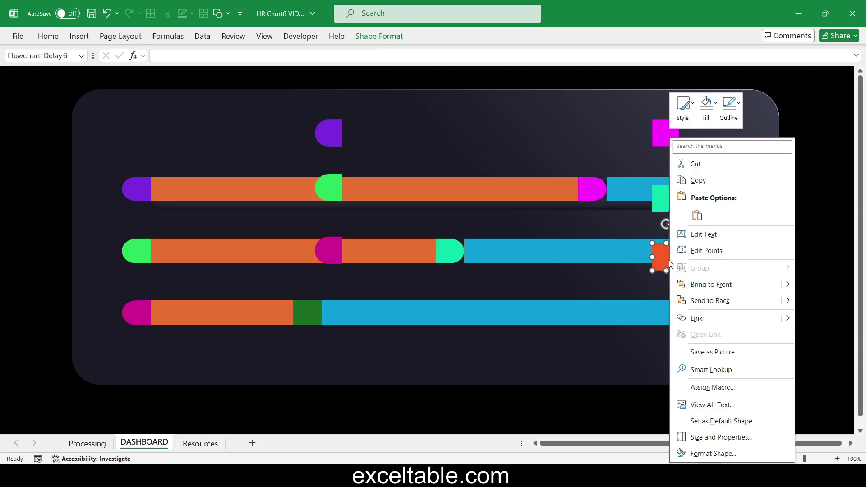
click(697, 180)
click(301, 313)
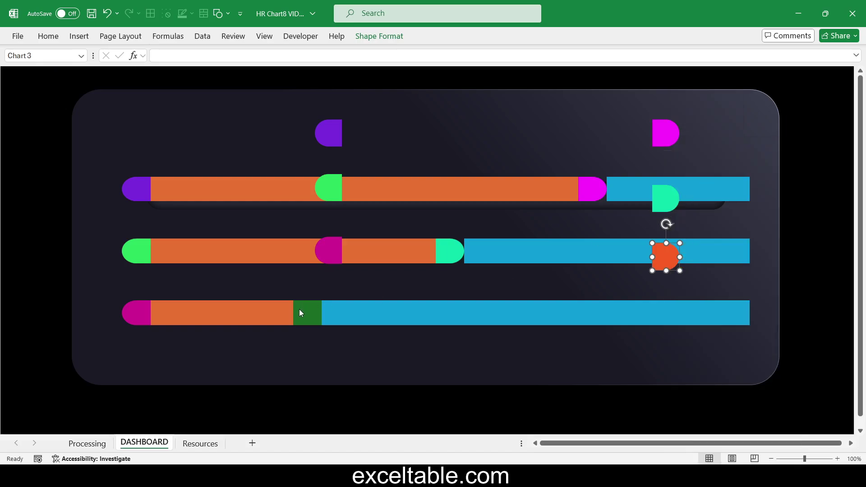
click(307, 311)
key(ctrl+v)
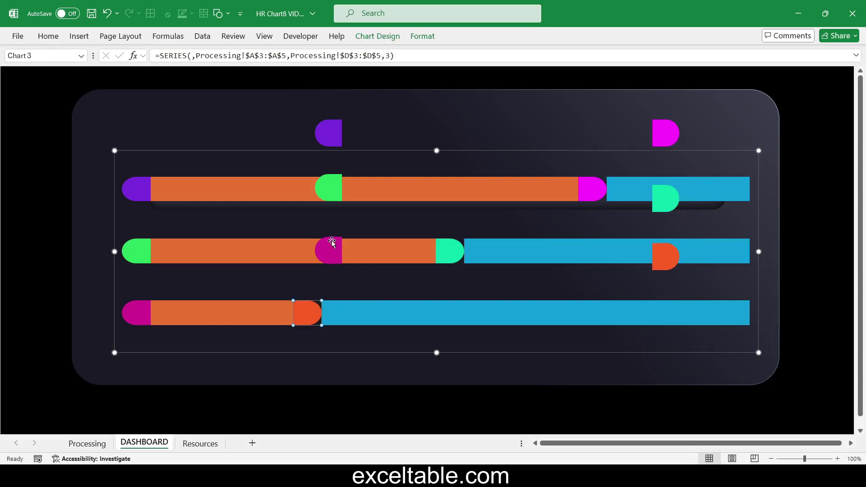
Cut all six delay shapes from the dashboard and paste them on the Resources sheet
click(332, 243)
ctrl+click(328, 187)
ctrl+click(329, 133)
ctrl+click(661, 196)
ctrl+click(668, 145)
ctrl+click(661, 247)
right_click(671, 256)
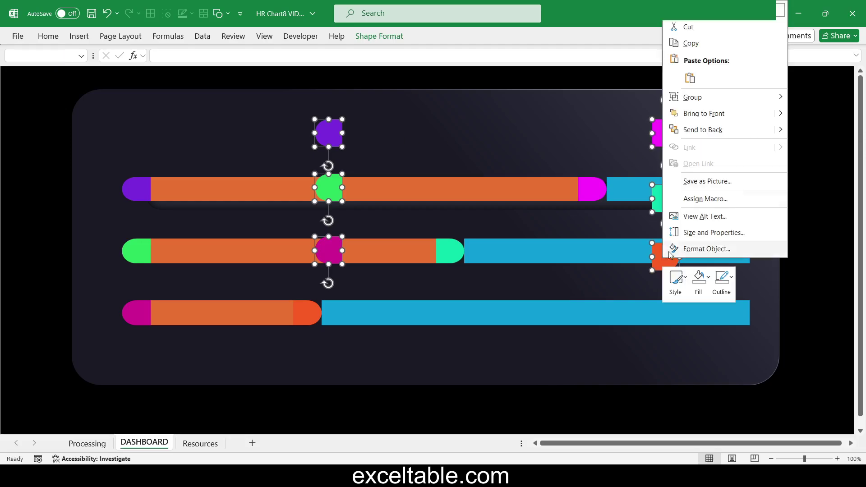
click(690, 27)
click(218, 436)
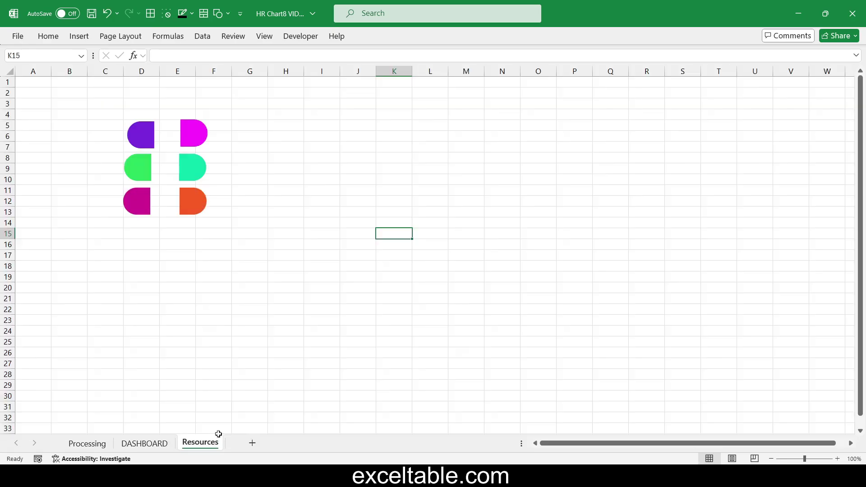
click(269, 129)
key(ctrl+v)
Return to the DASHBOARD sheet and set the chart's blue remainder series to No fill
click(144, 444)
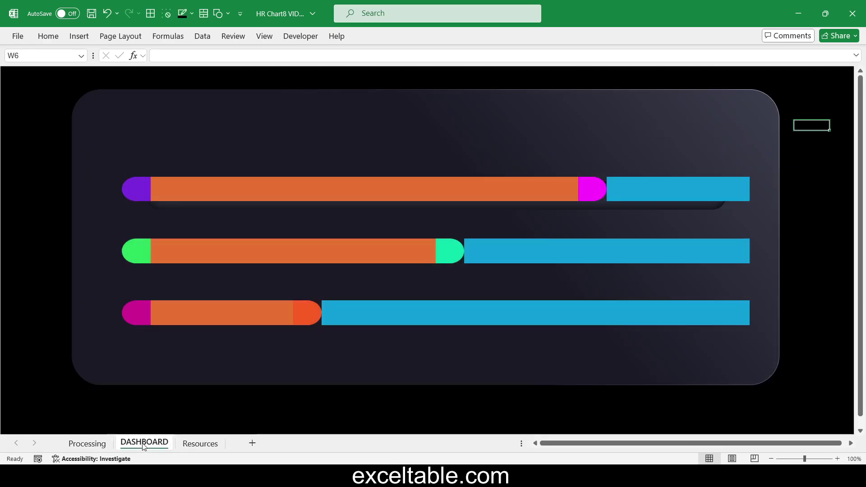
click(641, 187)
click(641, 186)
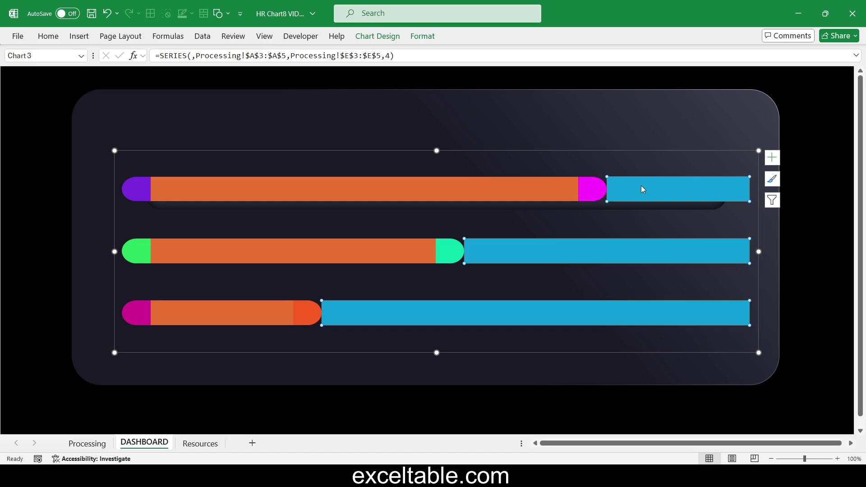
right_click(642, 186)
click(678, 315)
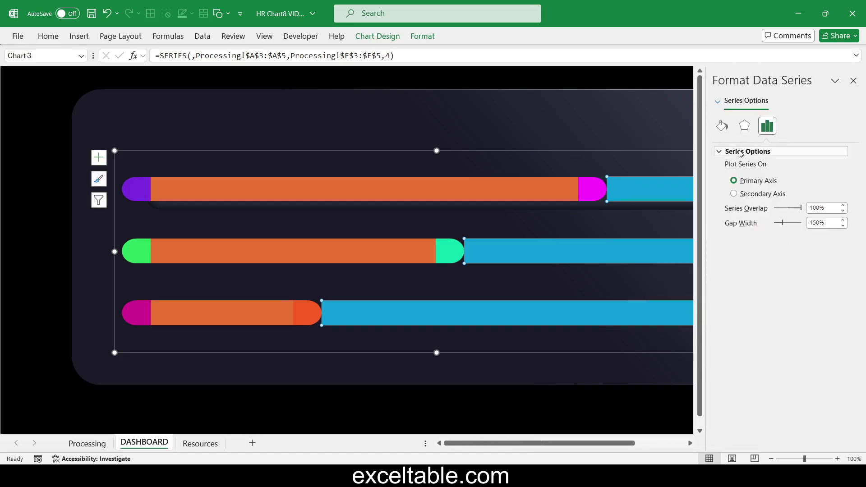
click(721, 126)
click(744, 169)
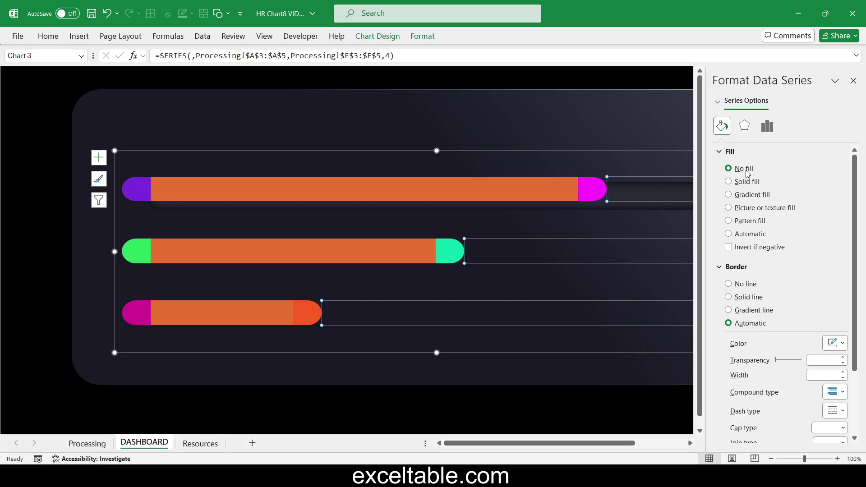
Give the uppermost bar's orange segment a linear gradient fill at 0° with its first stop at position 0%
click(368, 183)
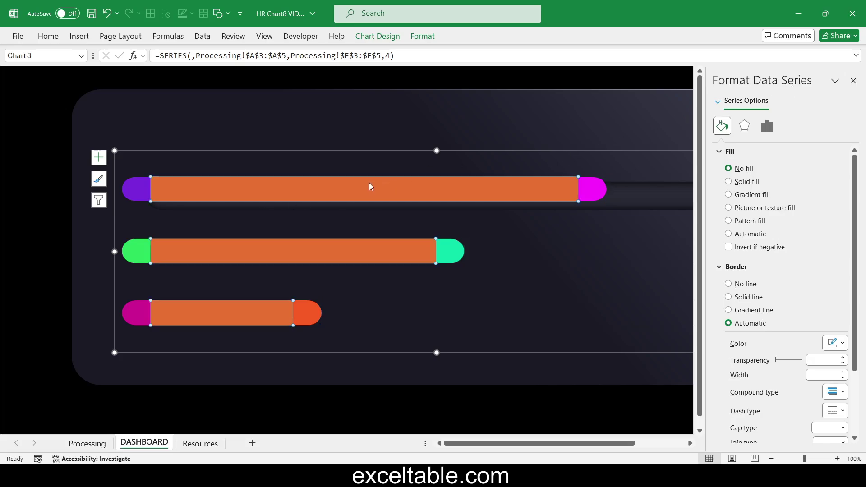
click(341, 190)
click(764, 195)
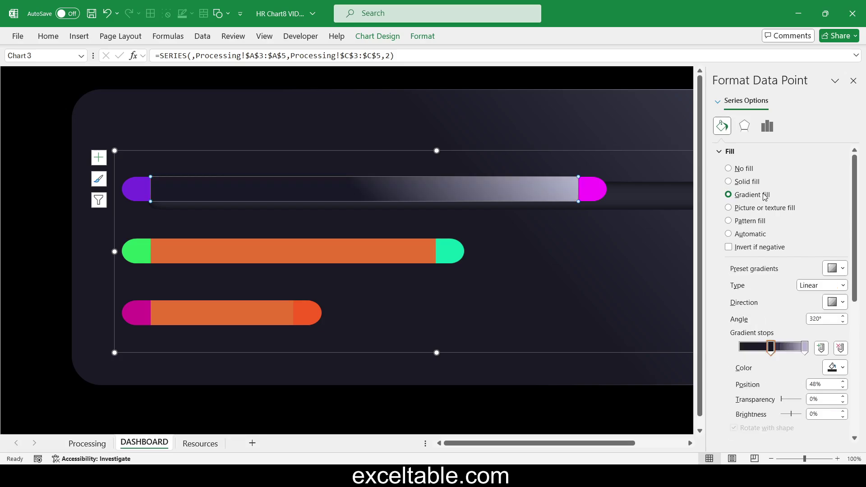
key(Tab)
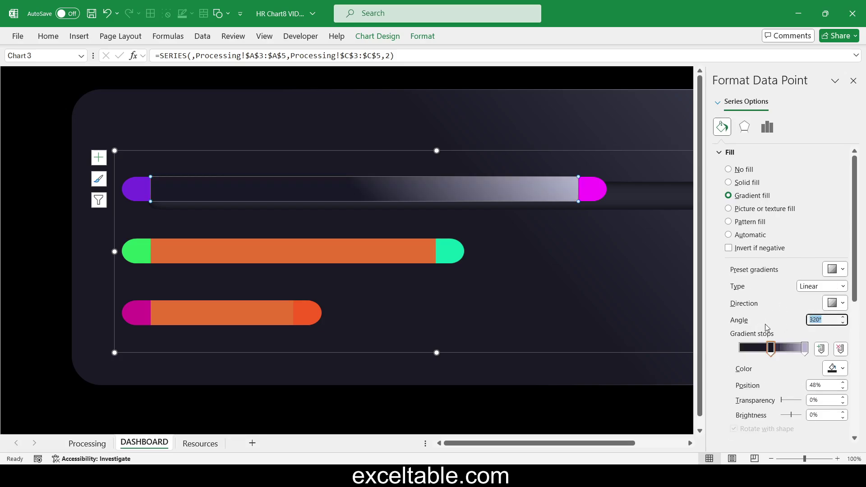
text(90)
key(BackSpace)
key(BackSpace)
text(0)
key(Return)
drag(771, 349, 741, 350)
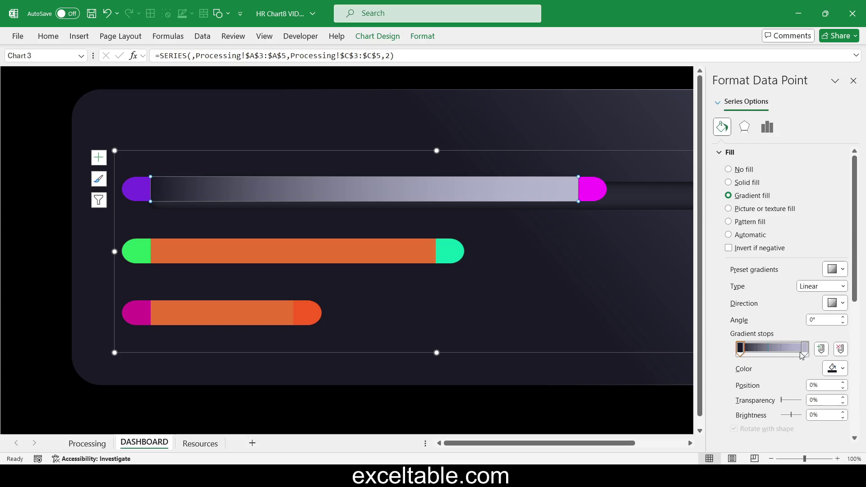
Color the uppermost bar's gradient with the recent purple at the first stop and the recent magenta at the last stop
click(837, 369)
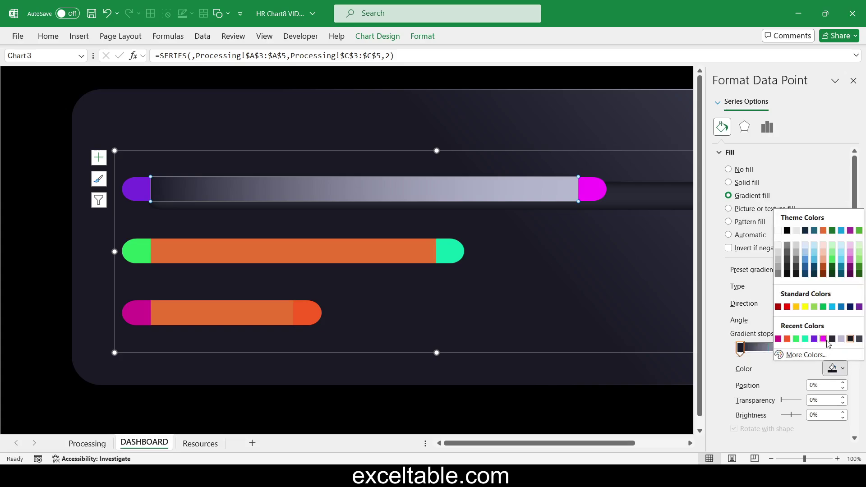
click(814, 340)
click(804, 348)
click(836, 368)
click(824, 339)
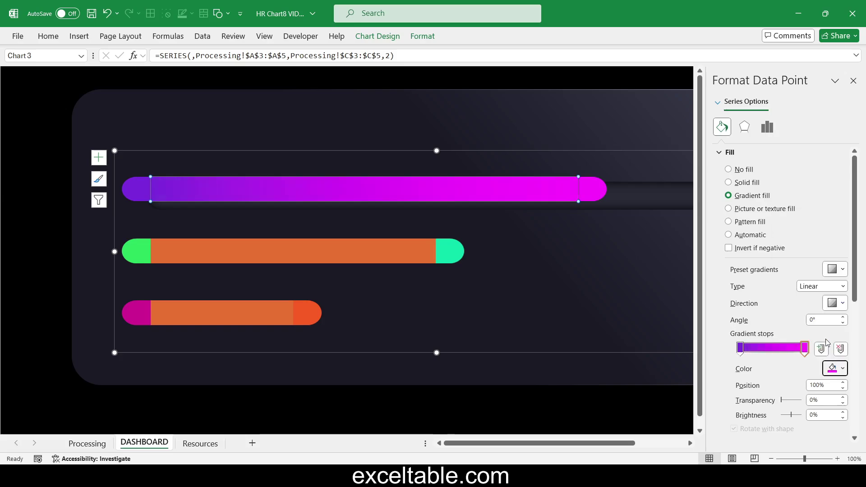
Give the middle bar's orange segment a gradient fill from the recent green at the first stop to the recent turquoise at the last
click(270, 251)
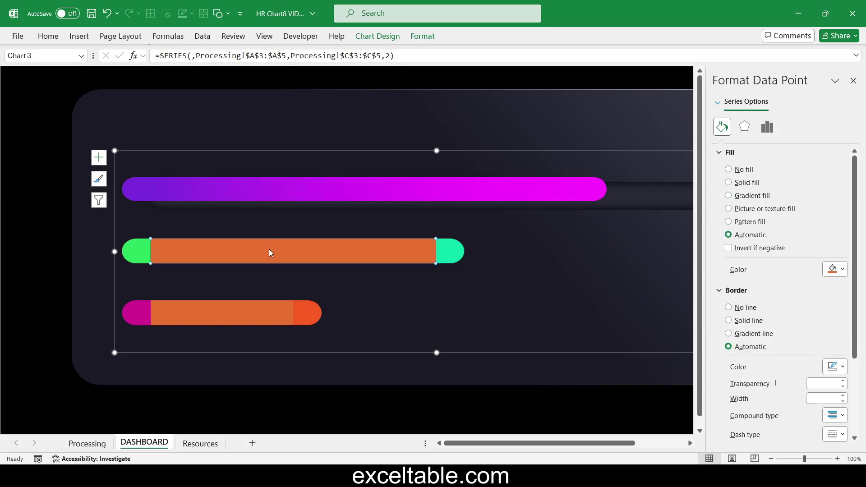
click(746, 196)
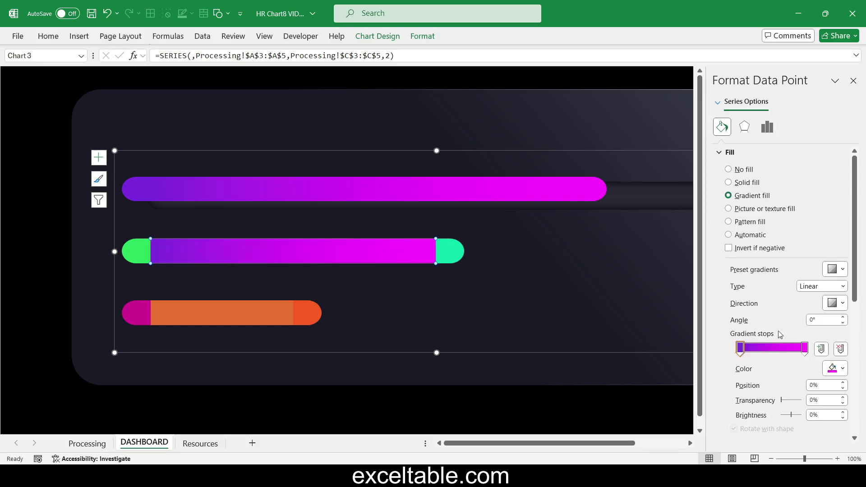
click(842, 369)
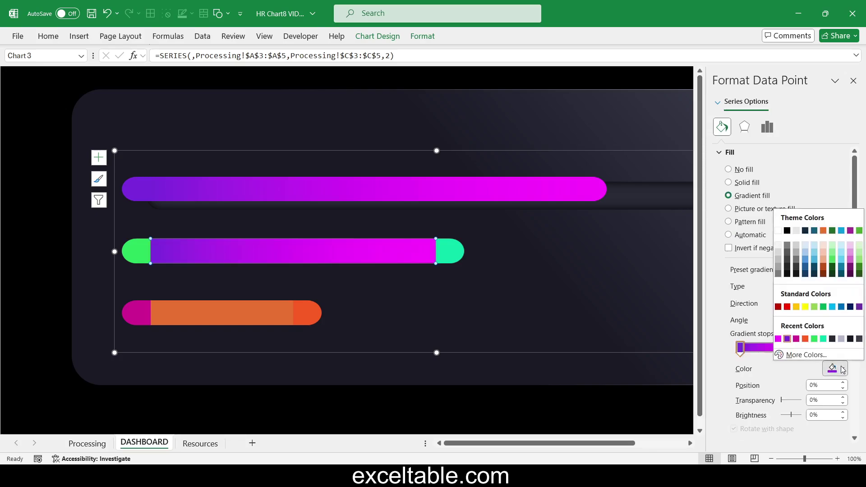
click(814, 339)
click(804, 347)
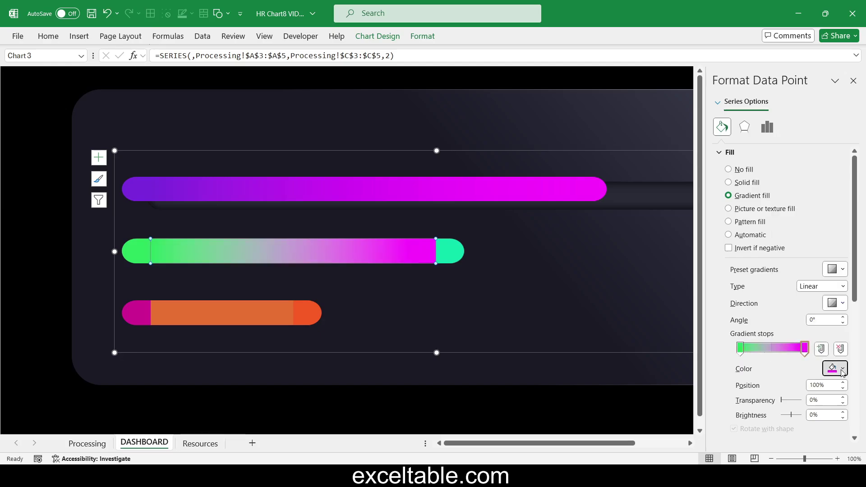
click(832, 369)
click(823, 341)
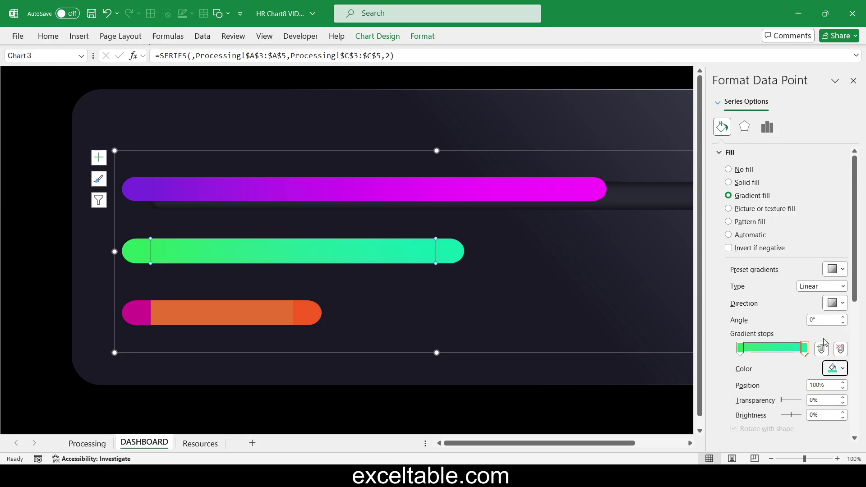
Give the lowest bar's orange segment a gradient fill from the recent dark pink at the first stop to the recent orange at the last
click(243, 323)
click(752, 197)
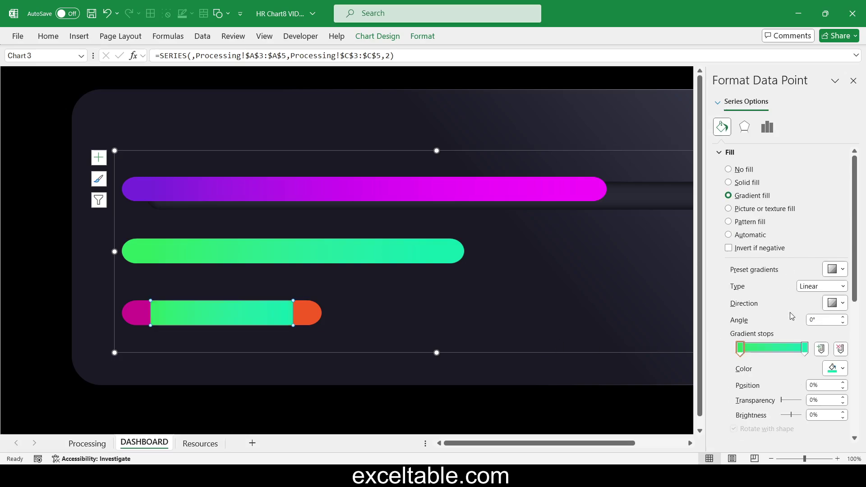
click(842, 370)
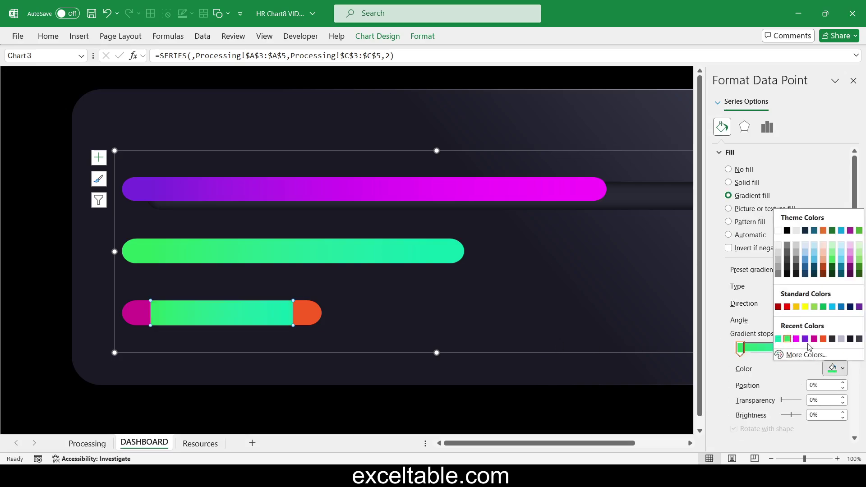
click(814, 339)
click(805, 347)
click(842, 369)
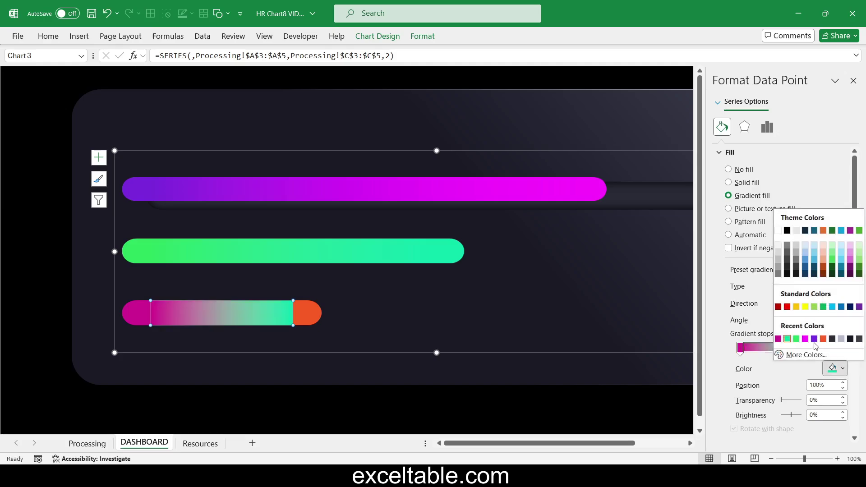
click(823, 339)
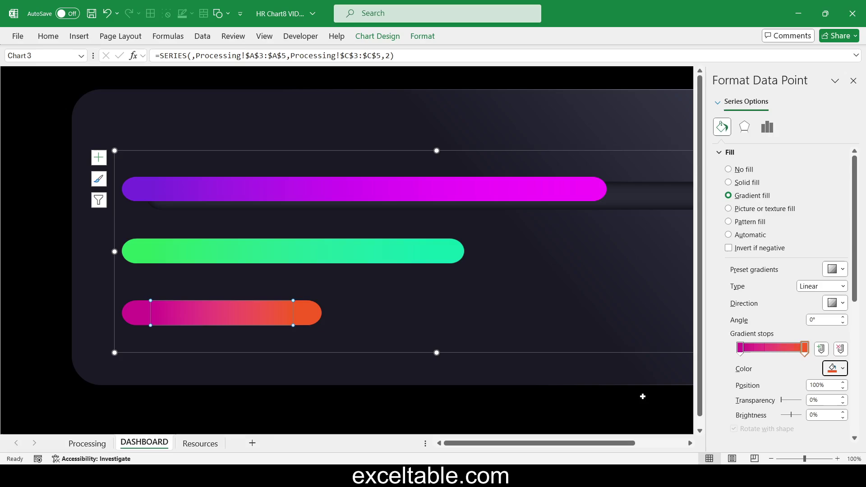
Move the whole chart so the uppermost bar sits inside the existing dark track
click(853, 81)
click(461, 349)
click(459, 355)
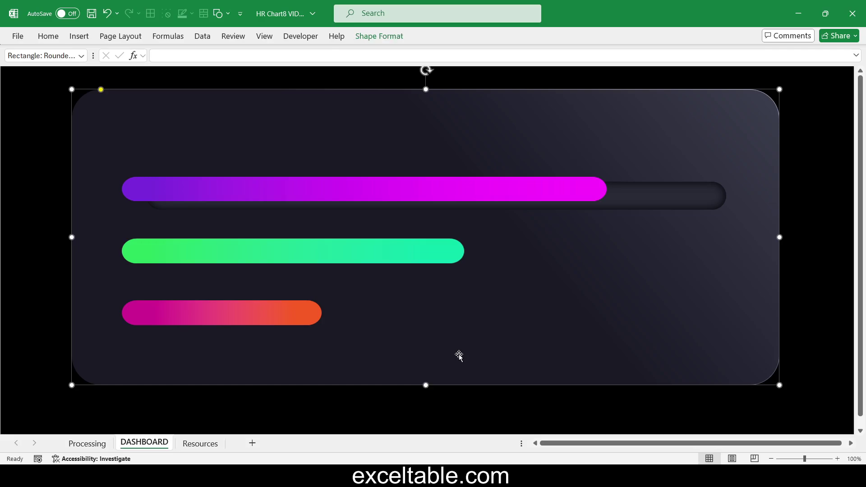
click(307, 295)
key(alt+F10)
drag(580, 150, 597, 159)
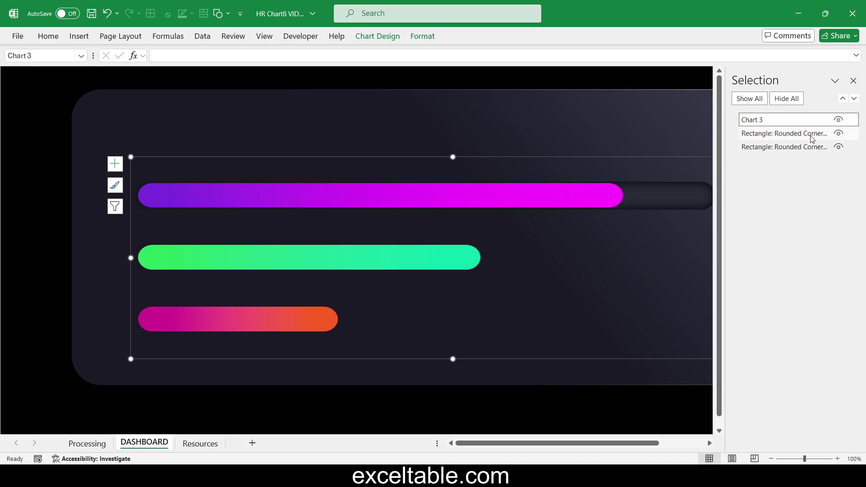
Hide the chart and place a copy of the dark track straight below the original
click(839, 119)
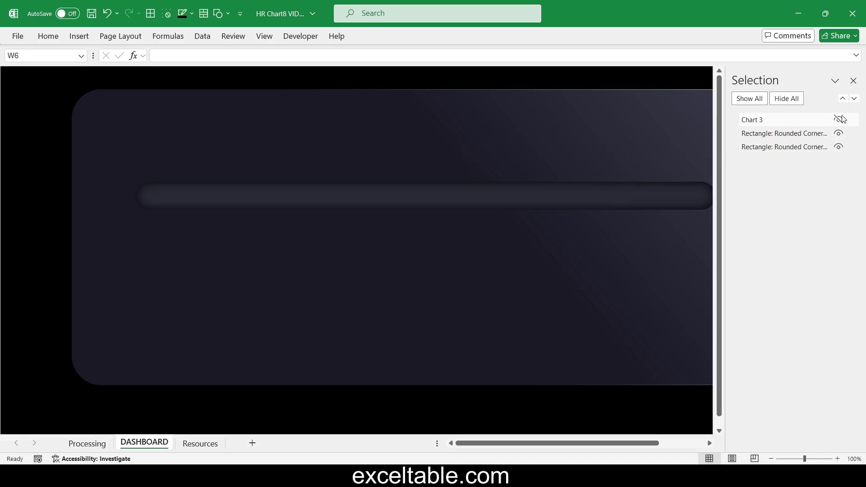
click(421, 197)
drag(387, 196, 387, 246)
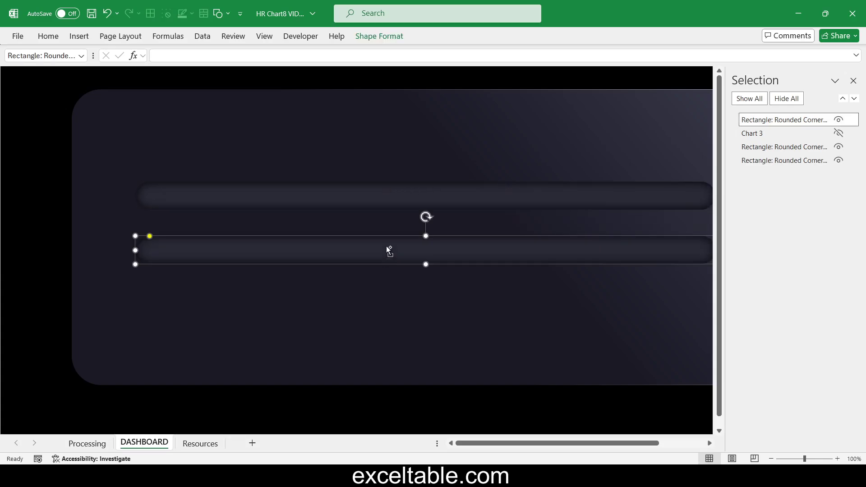
ctrl+click(372, 196)
drag(371, 196, 374, 224)
key(ctrl+z)
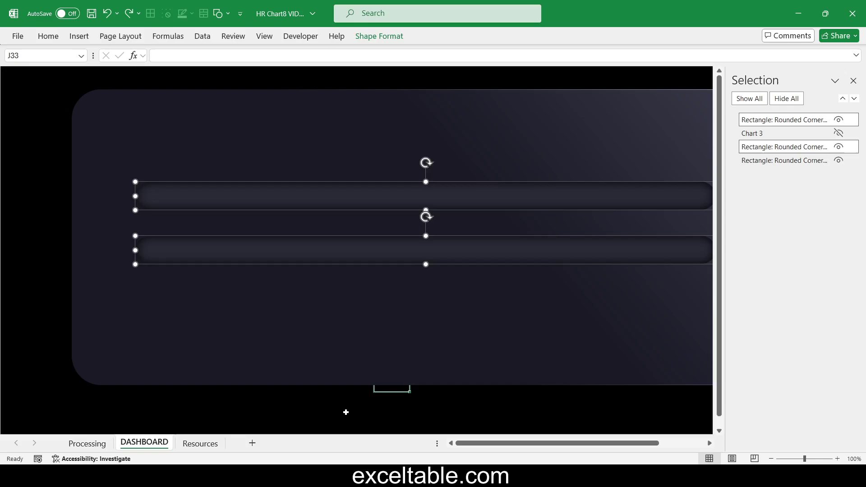
click(346, 412)
Copy the second track straight below it, and show Chart 3 at the front of all the shapes
click(361, 252)
drag(361, 252, 362, 309)
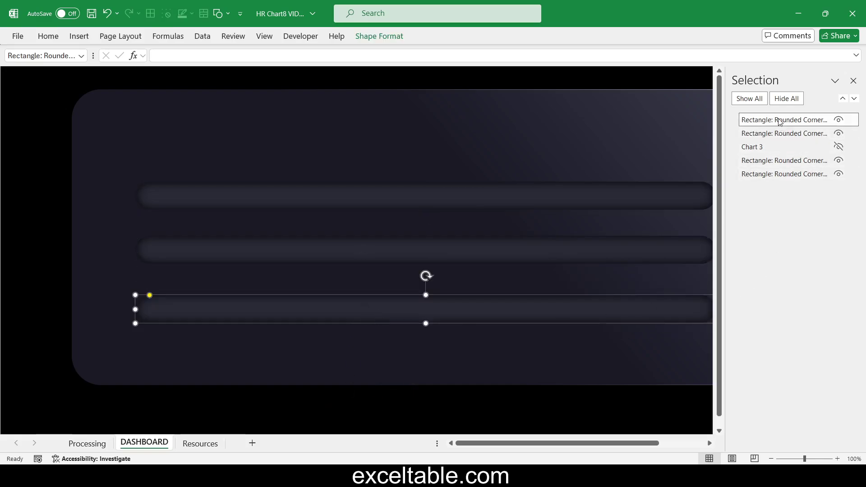
click(752, 147)
drag(750, 145, 754, 119)
Shift the lowest track down until it is centered behind the pink-orange bar
click(757, 134)
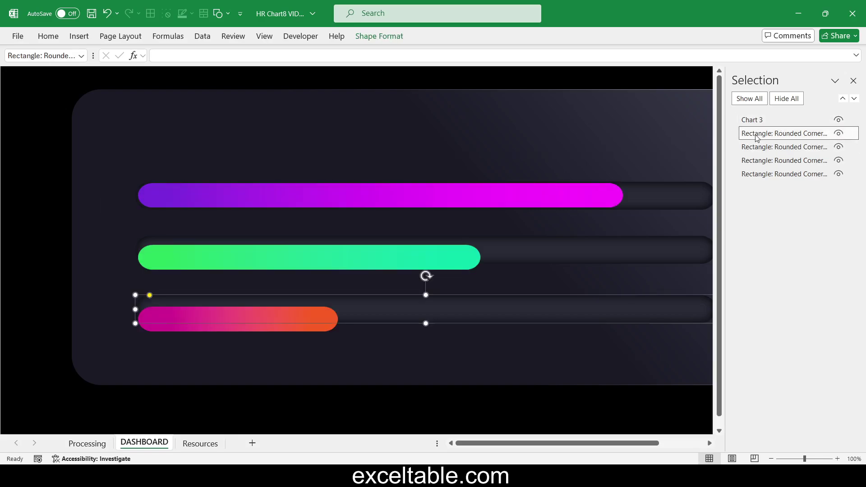
key(Down)
key(Down)
key(Down)
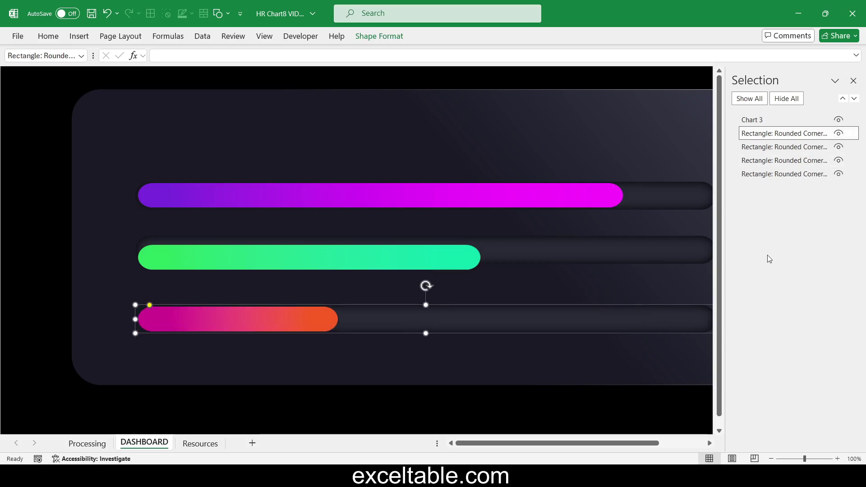
Shift the middle track down until it is centered behind the green bar, and close the object list
click(782, 151)
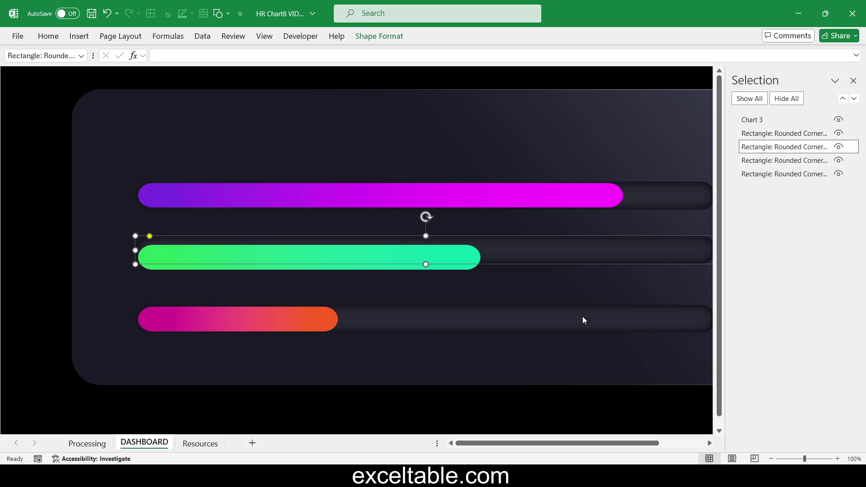
key(Down)
key(Down)
key(Down)
key(ctrl+Up)
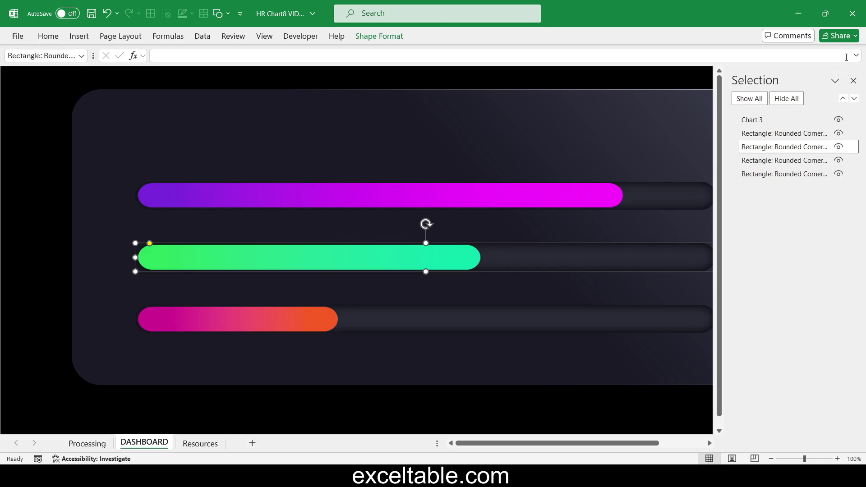
click(853, 80)
click(832, 253)
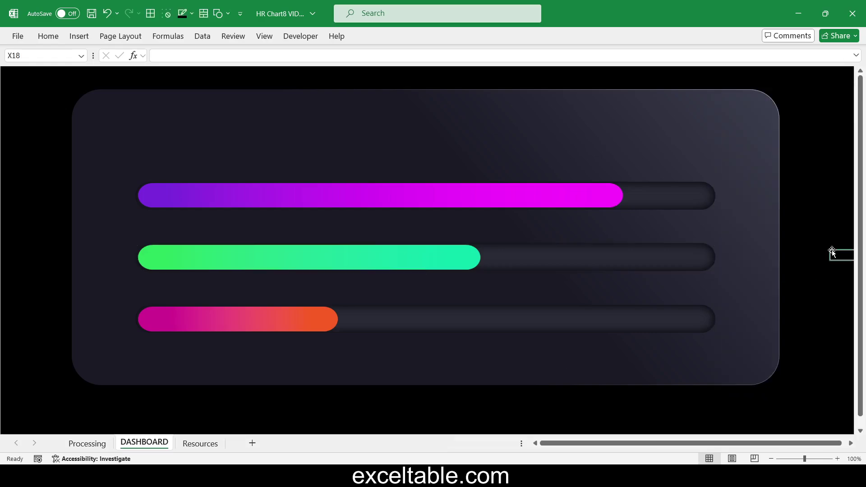
Set all three Progress values in C3:C5 of the Processing sheet to 100%
click(87, 443)
drag(133, 107, 131, 126)
text(100)
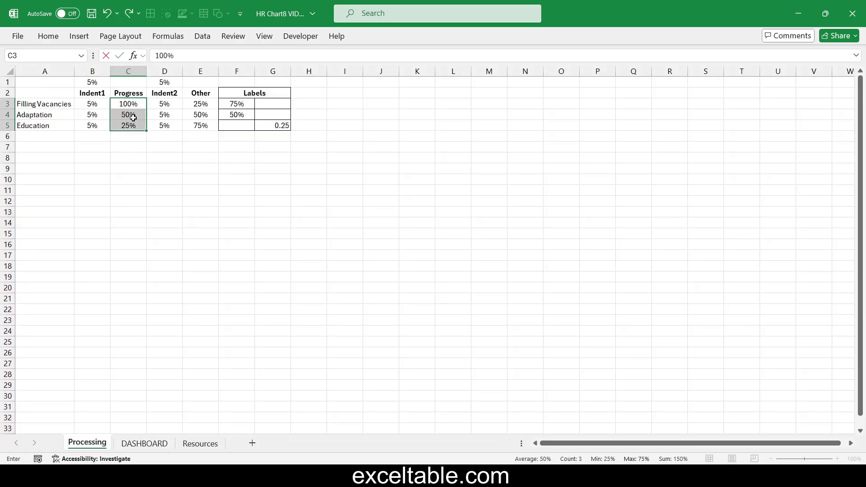
key(ctrl+Return)
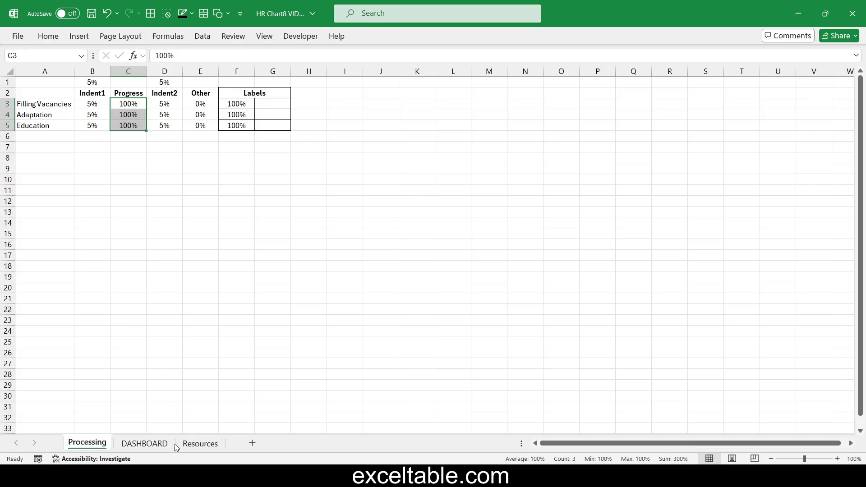
Return to the DASHBOARD sheet and narrow the chart from its right edge so the full bars end with their tracks
click(146, 444)
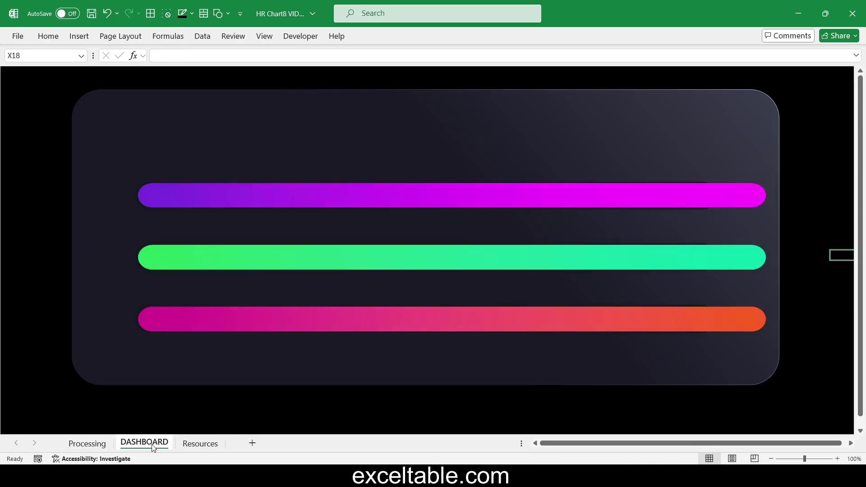
click(207, 362)
click(224, 342)
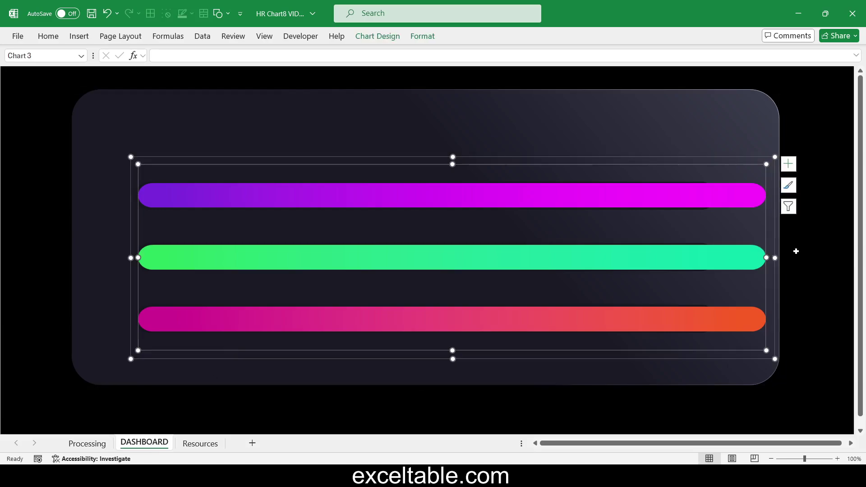
drag(773, 256, 722, 258)
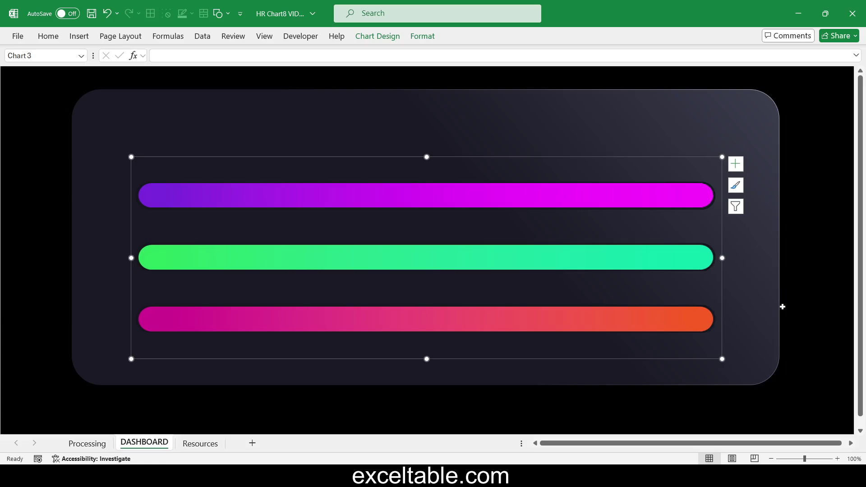
click(810, 340)
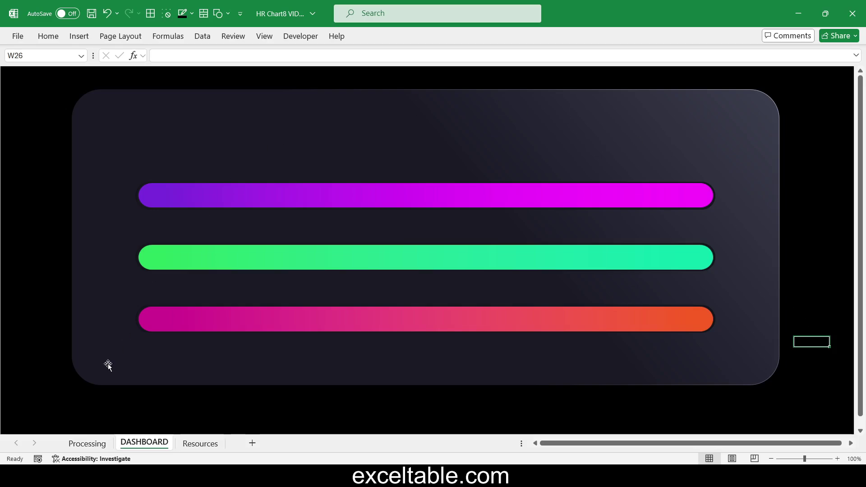
Insert a small text box over the middle of the uppermost bar, about as tall as the bar
click(74, 37)
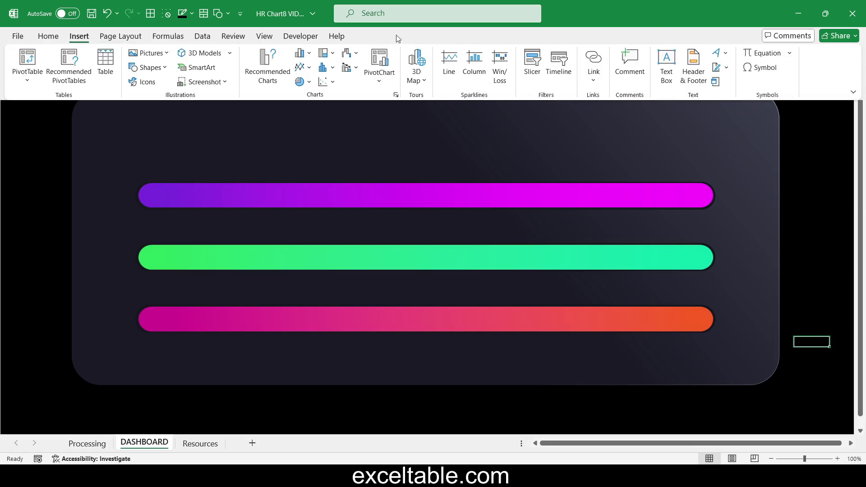
click(666, 66)
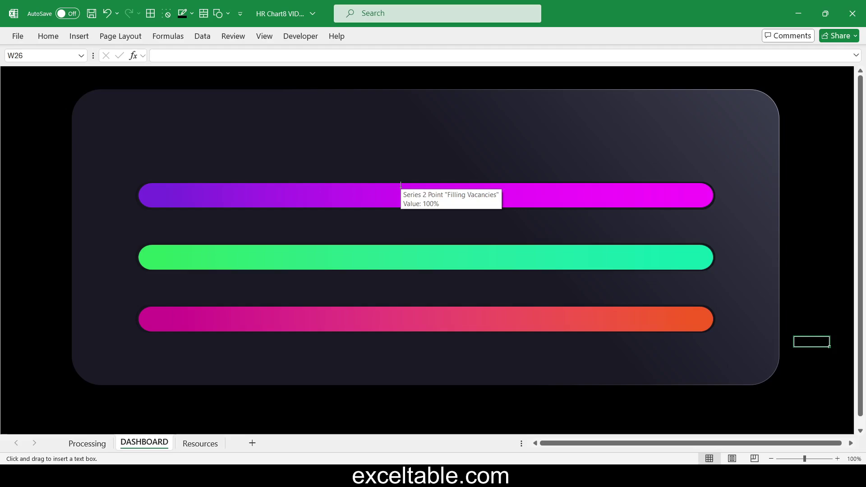
drag(397, 182, 430, 207)
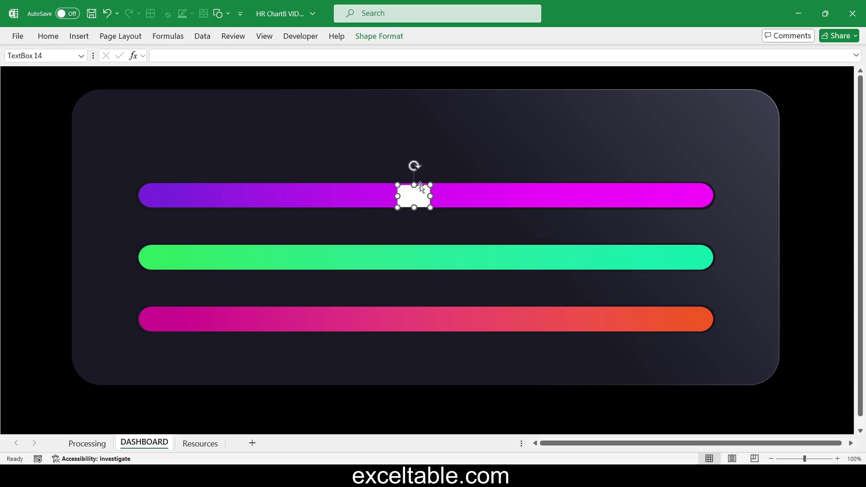
Link the text box to the Filling Vacancies label with the formula =Processing!F3
click(223, 51)
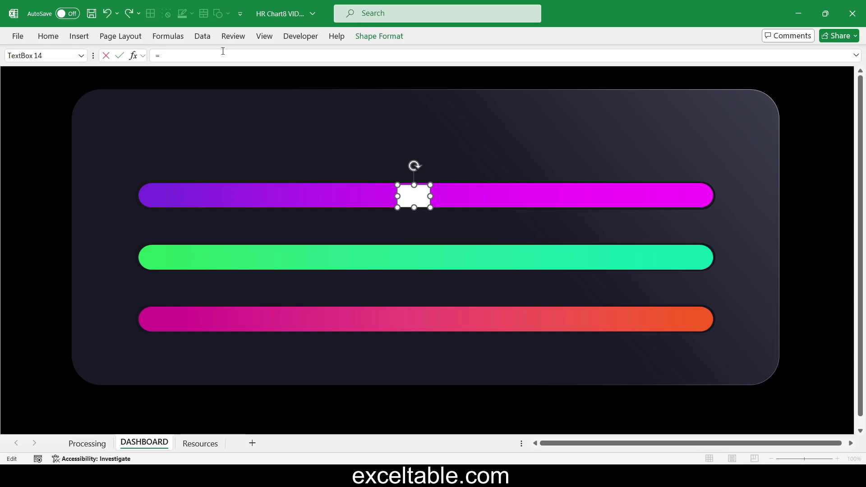
click(87, 443)
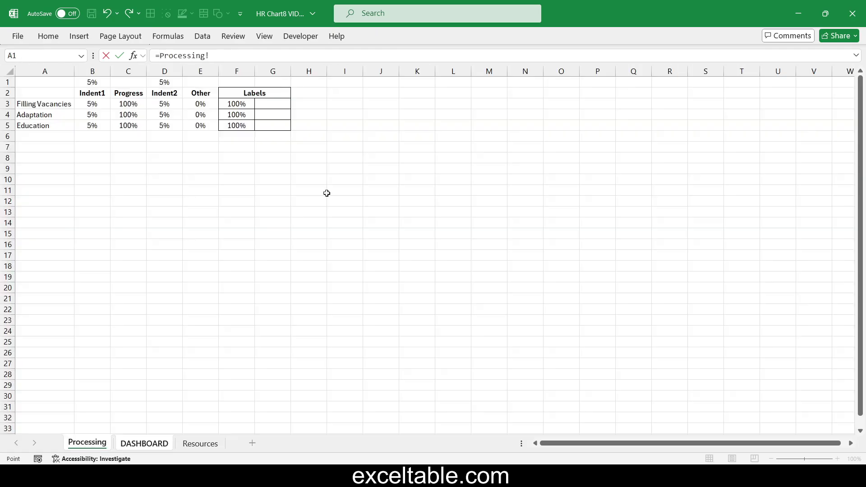
click(234, 104)
key(Return)
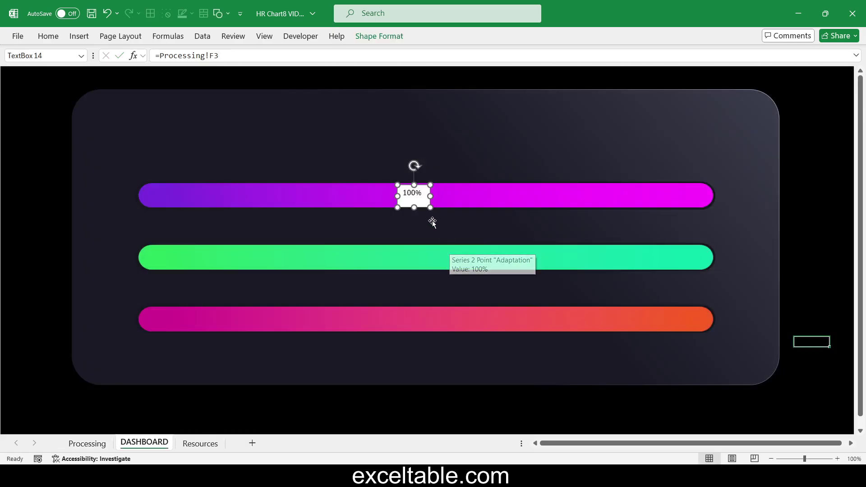
ctrl+drag(422, 200, 422, 201)
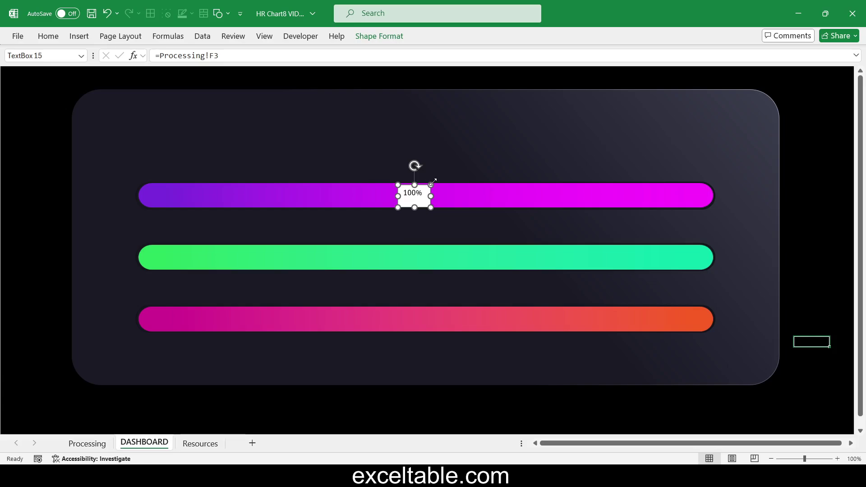
key(alt+F10)
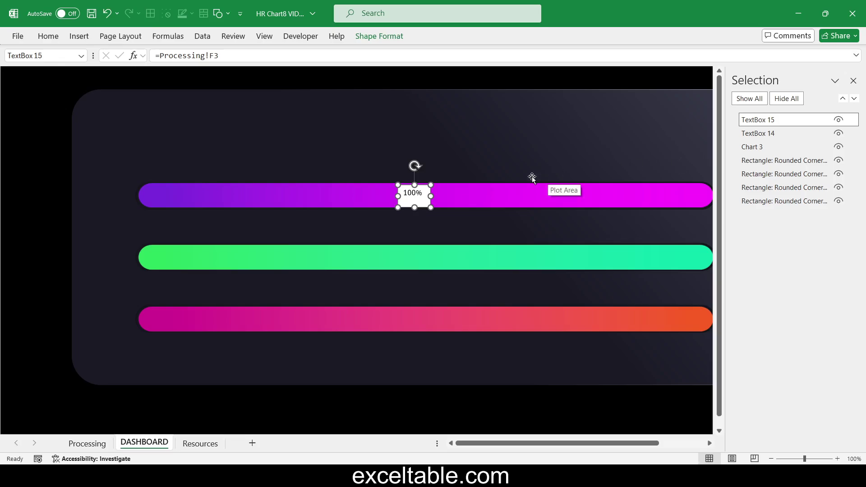
key(ctrl+z)
Remove the outline and the fill from the linked text box on the uppermost bar
click(391, 37)
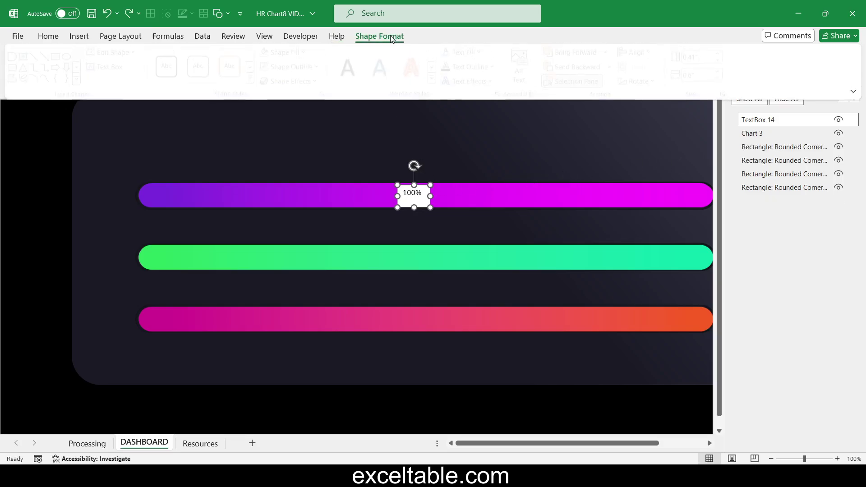
click(316, 67)
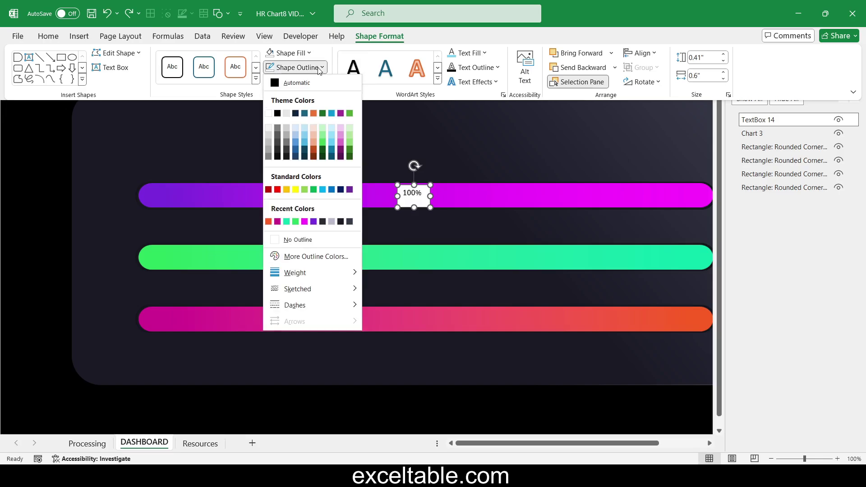
click(296, 241)
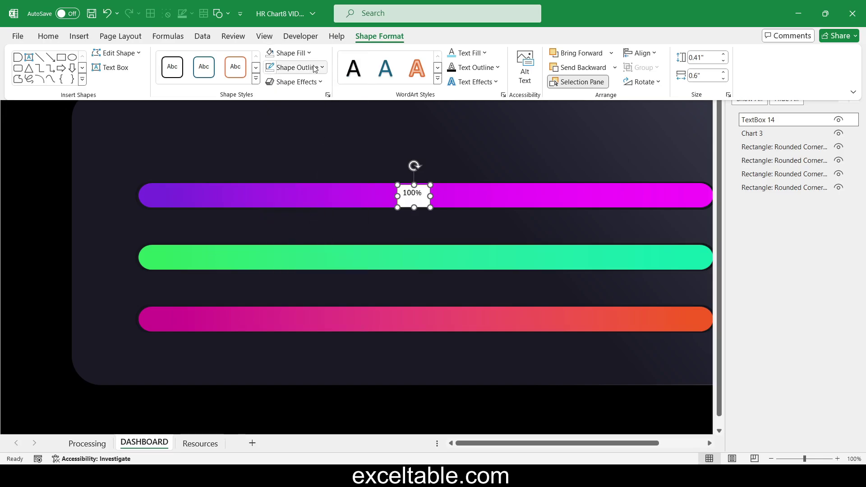
click(289, 53)
click(291, 226)
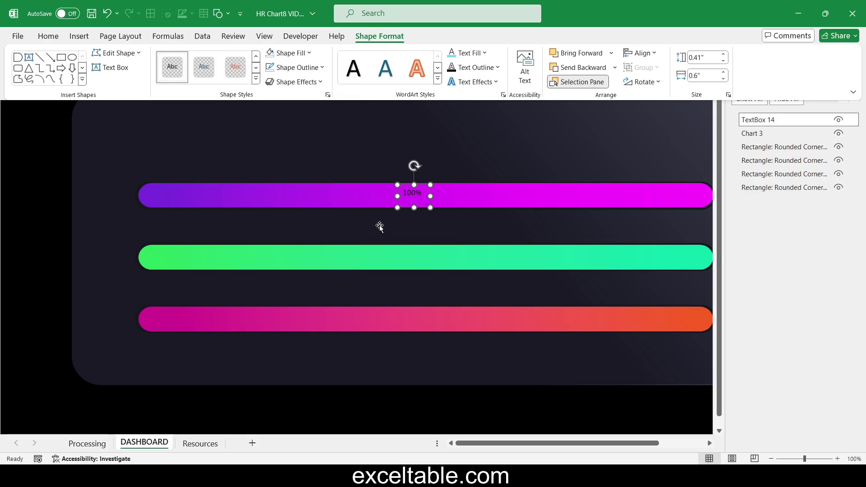
Copy the text box straight down onto the middle and lowest bars, and nudge all three vertically within their bars
click(411, 197)
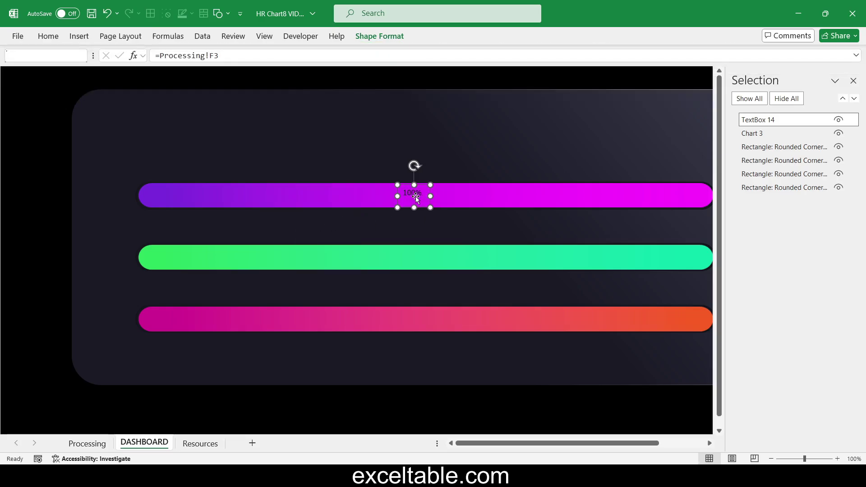
drag(417, 204, 415, 318)
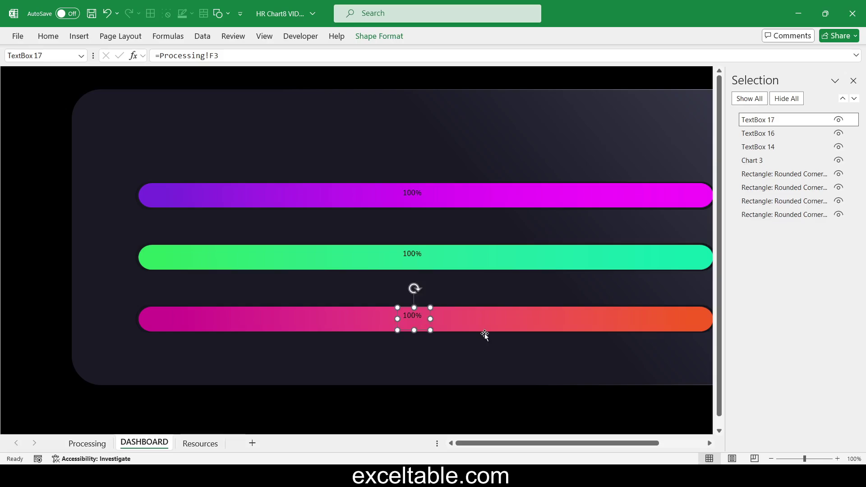
key(Down)
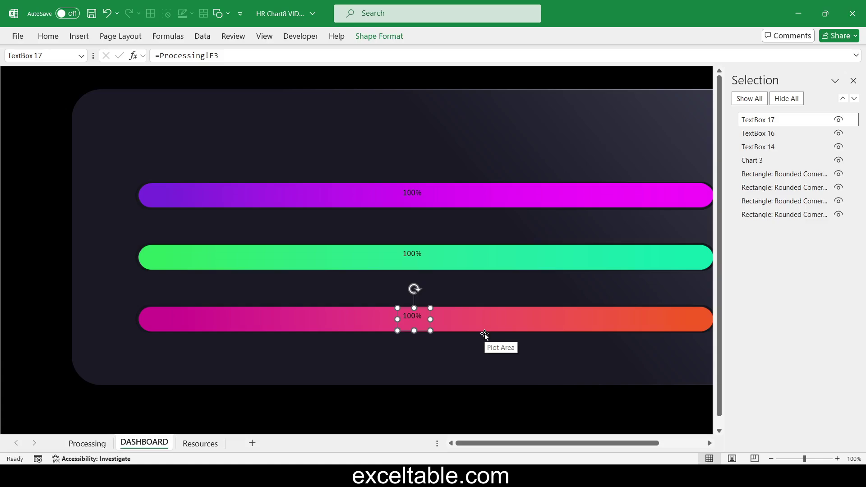
click(417, 253)
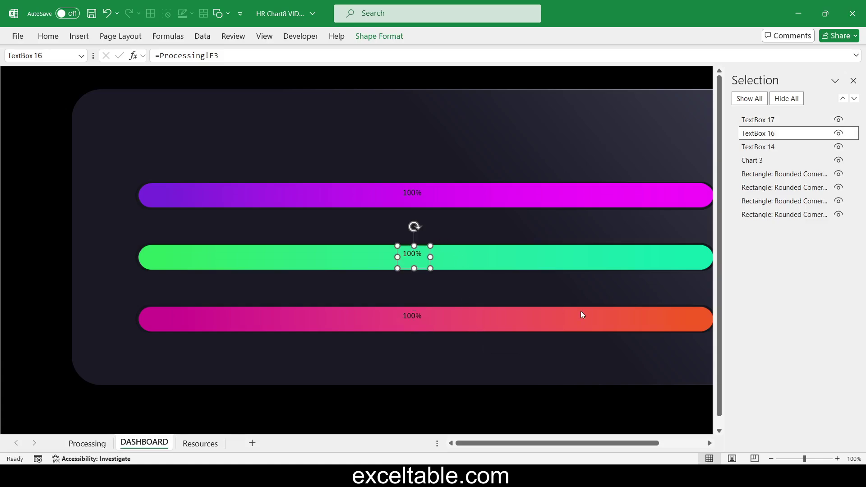
click(414, 192)
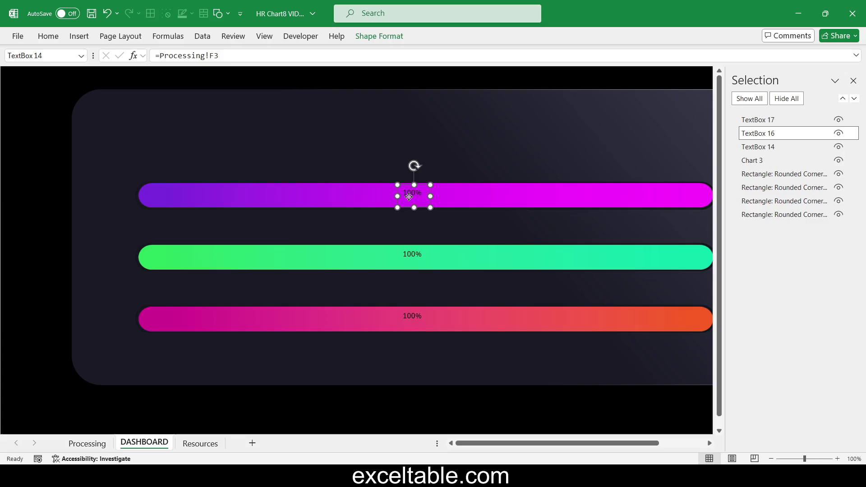
key(Up)
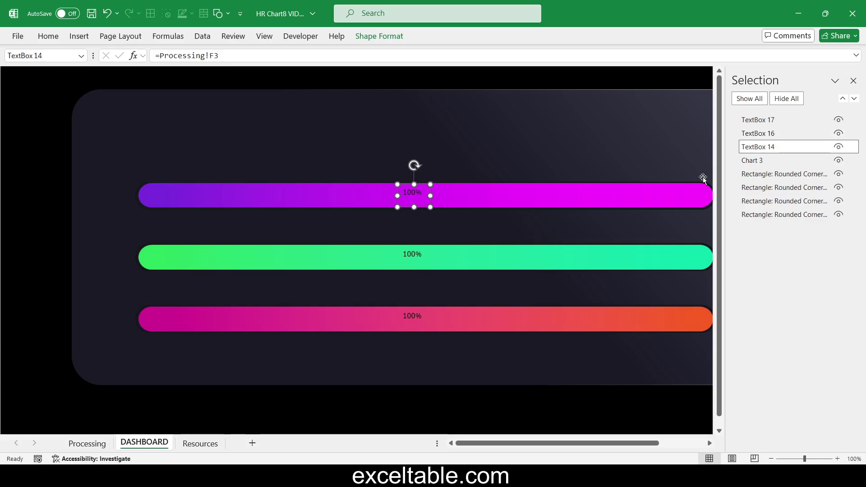
Hide Chart 3, align the three text boxes horizontally to the center of the uppermost track, and show the chart again
click(838, 161)
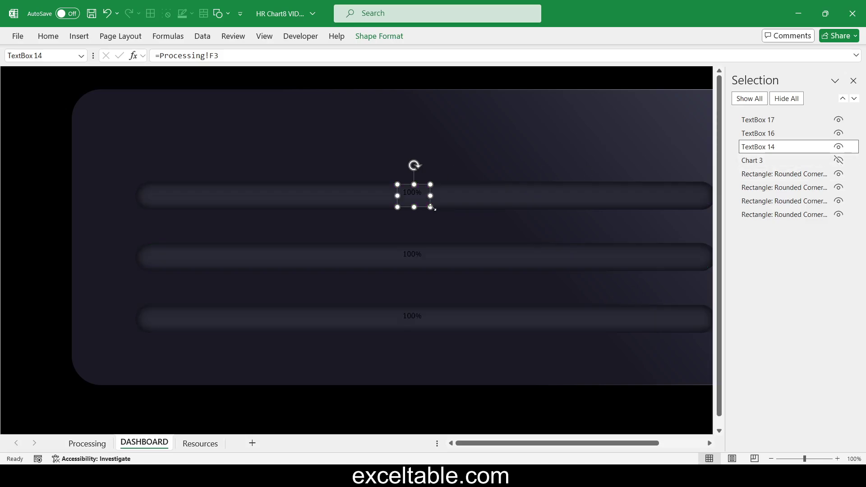
ctrl+click(414, 260)
ctrl+click(412, 317)
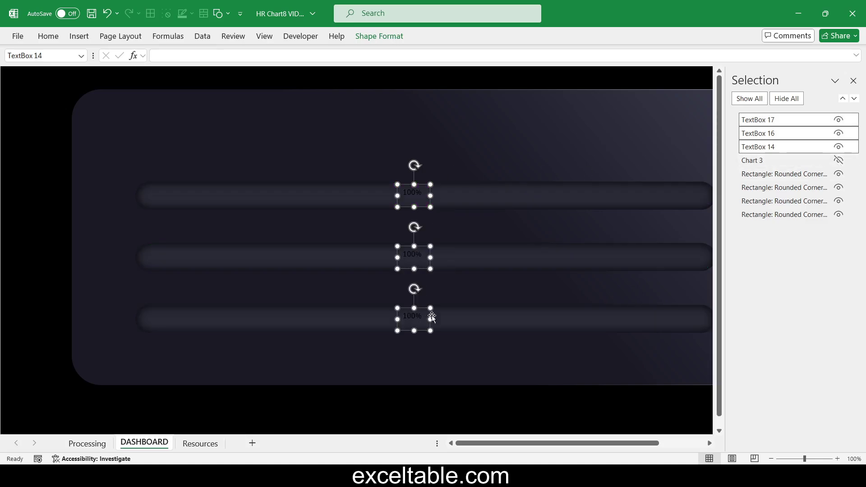
ctrl+click(487, 195)
click(379, 36)
click(651, 56)
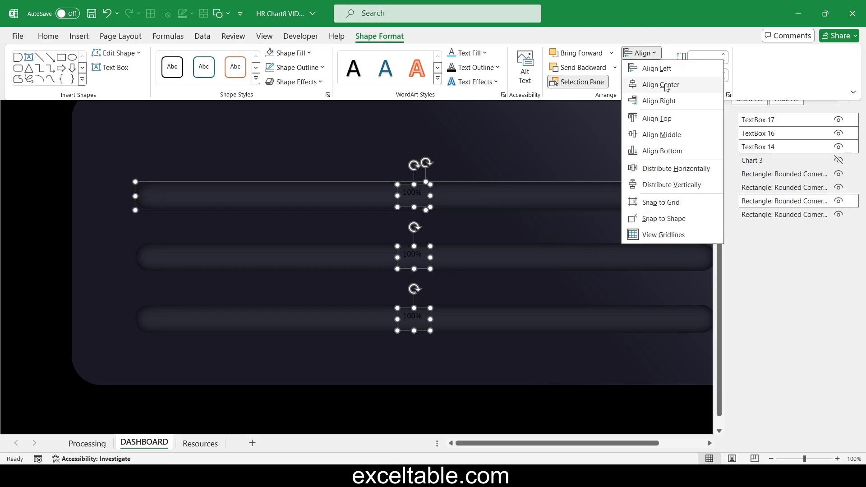
click(662, 85)
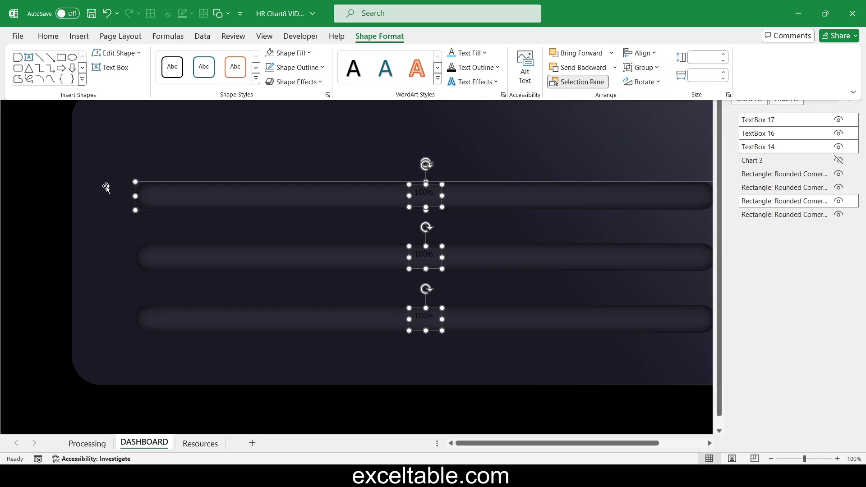
double_click(379, 37)
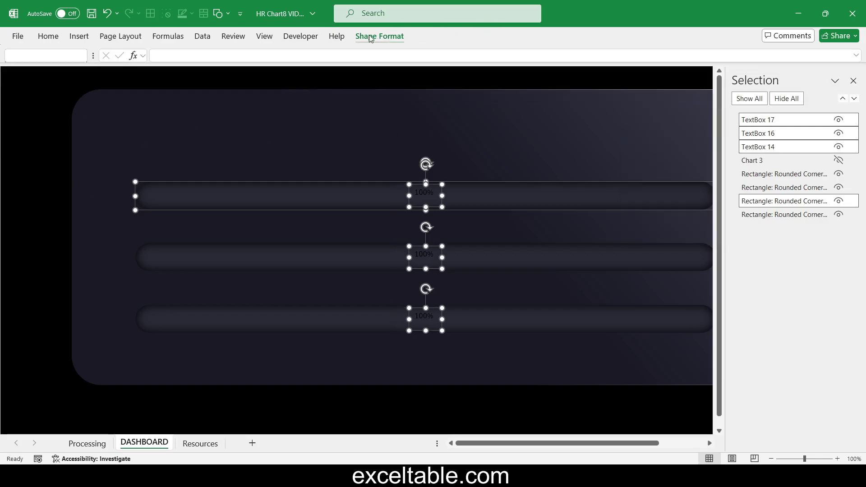
click(839, 161)
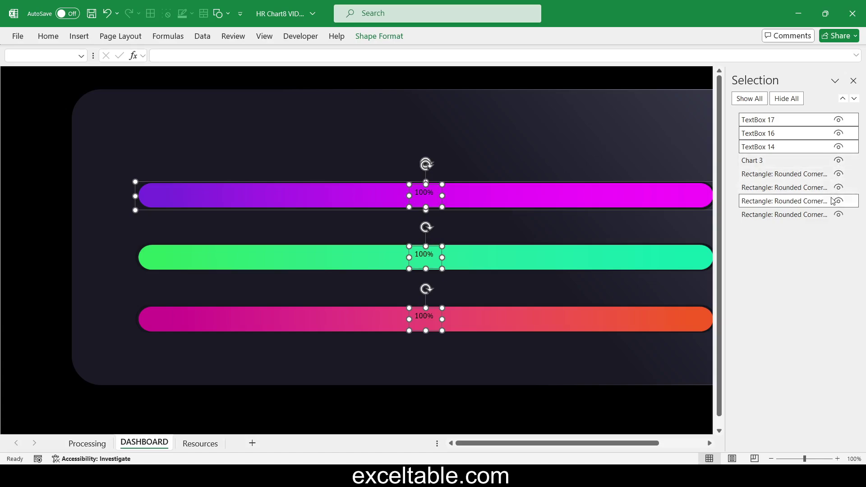
Duplicate the three percentage text boxes just to the right of the originals on the same bars
click(805, 214)
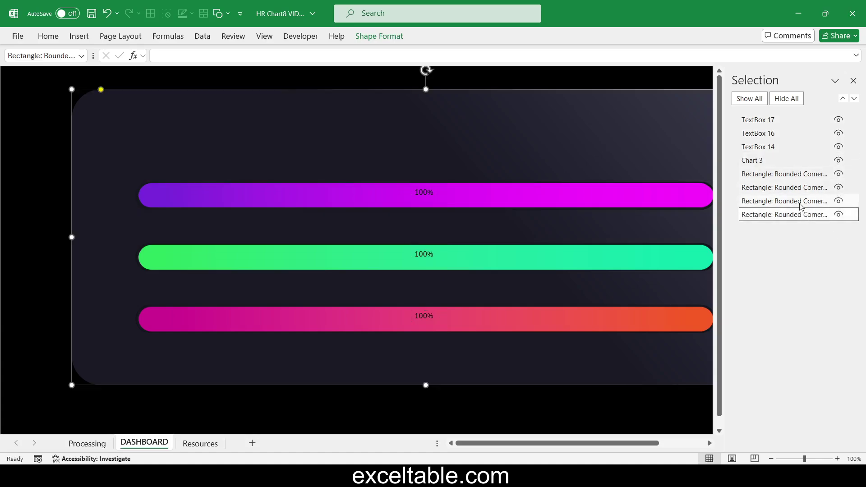
click(762, 120)
ctrl+click(757, 133)
ctrl+click(758, 147)
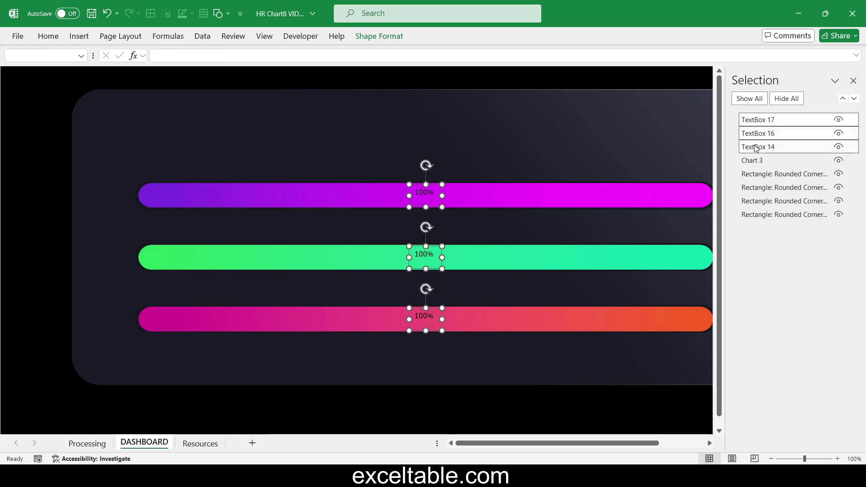
drag(433, 196, 487, 196)
click(34, 276)
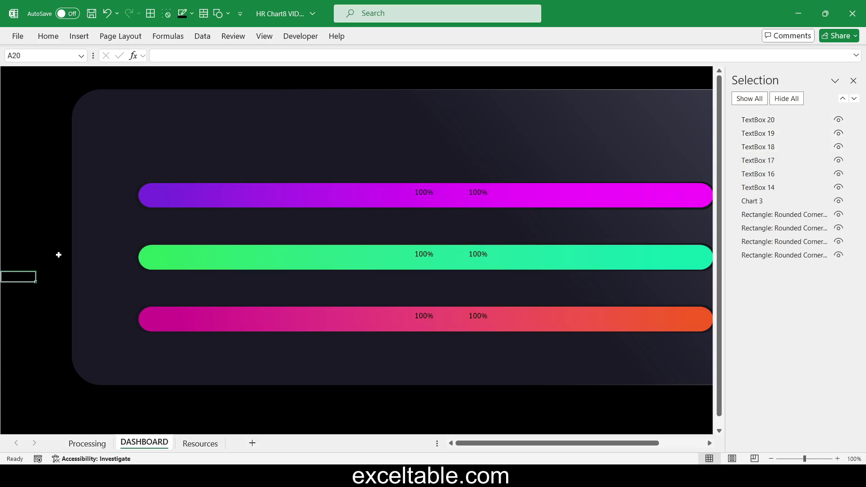
Link the duplicated text box on the uppermost bar to the second label column with =Processing!G3
click(479, 195)
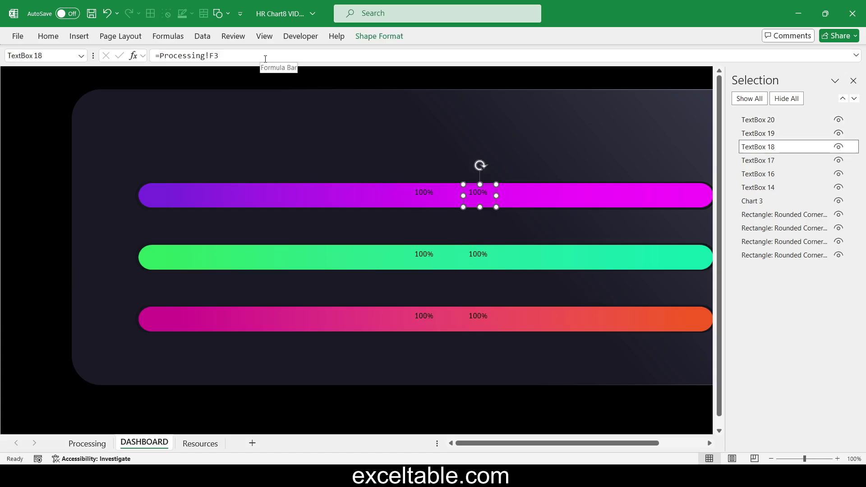
click(221, 55)
click(87, 443)
click(270, 104)
key(Return)
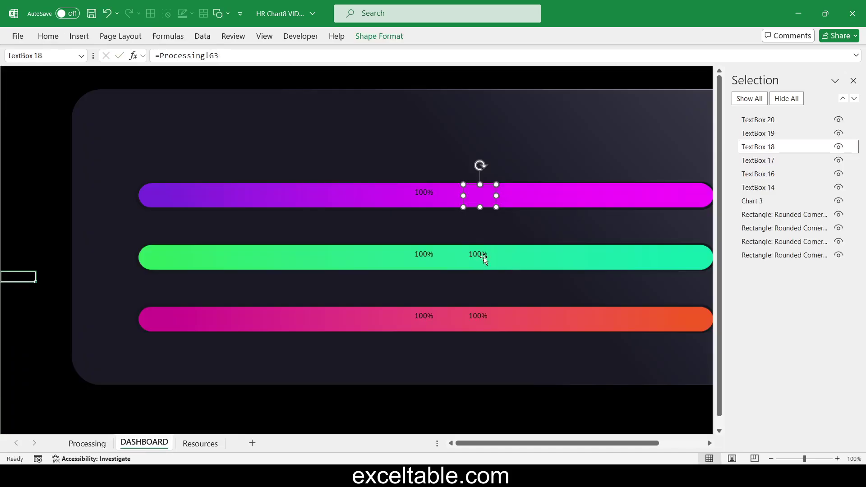
Link the duplicated text box on the middle bar to cell G4 of the Processing sheet
click(485, 260)
click(221, 55)
text(=)
click(87, 444)
click(273, 113)
key(Return)
Link the duplicated text box on the lowest bar to the Education label with =Processing!G5
click(478, 318)
click(221, 55)
text(=)
click(87, 443)
click(277, 125)
key(Return)
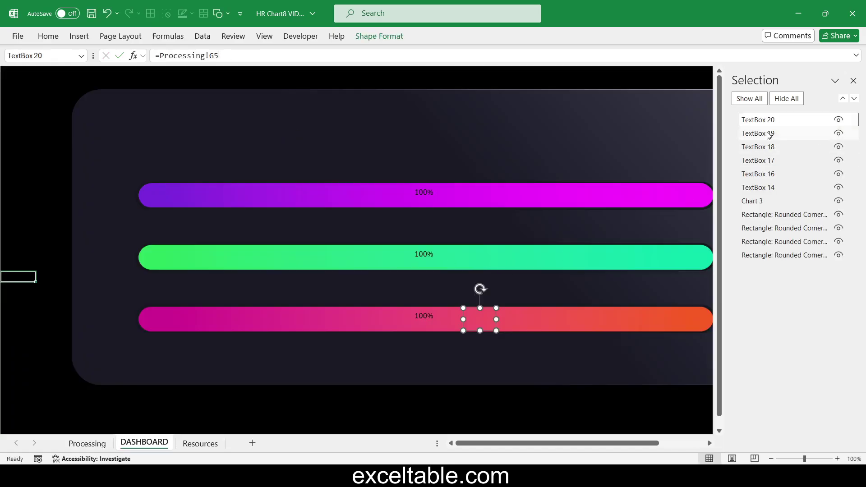
Set the font size of all six text boxes to 18
shift+click(758, 173)
ctrl+click(758, 188)
click(49, 37)
click(143, 58)
text(20)
key(Return)
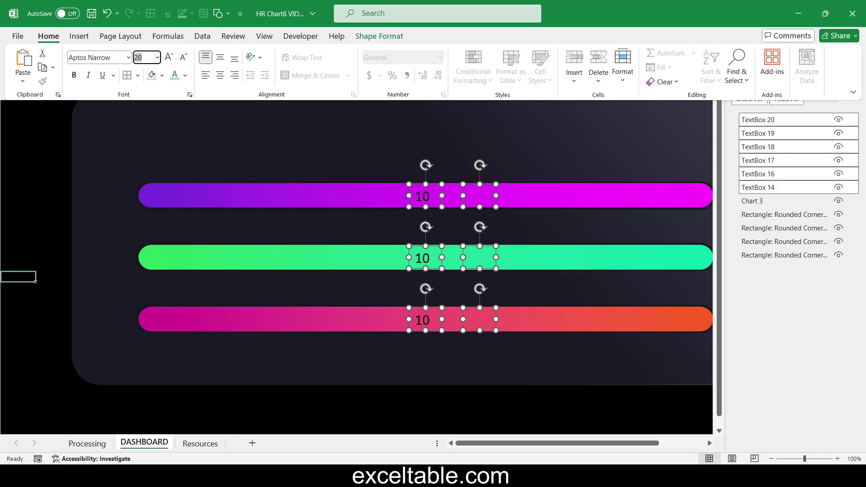
text(18)
key(Return)
Widen all six text boxes to 0.8"
click(379, 36)
click(724, 72)
click(724, 73)
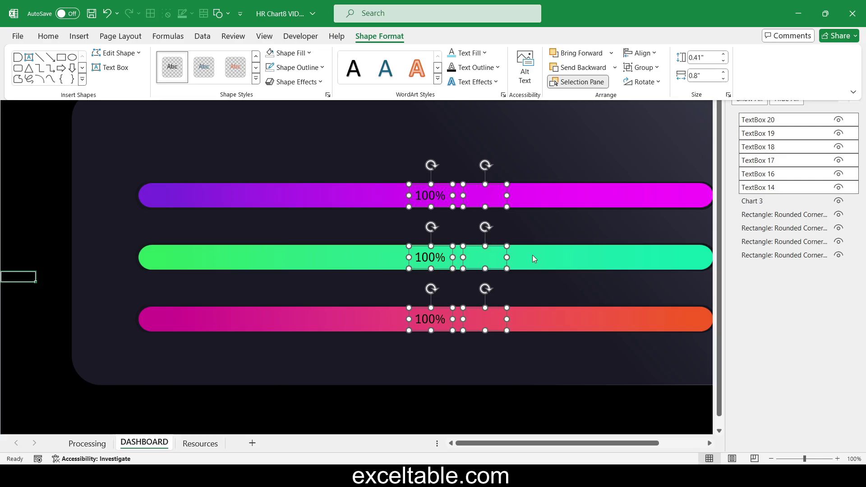
key(ctrl+F1)
Change the font color of the three duplicated text boxes linked to column G to light gray
click(485, 195)
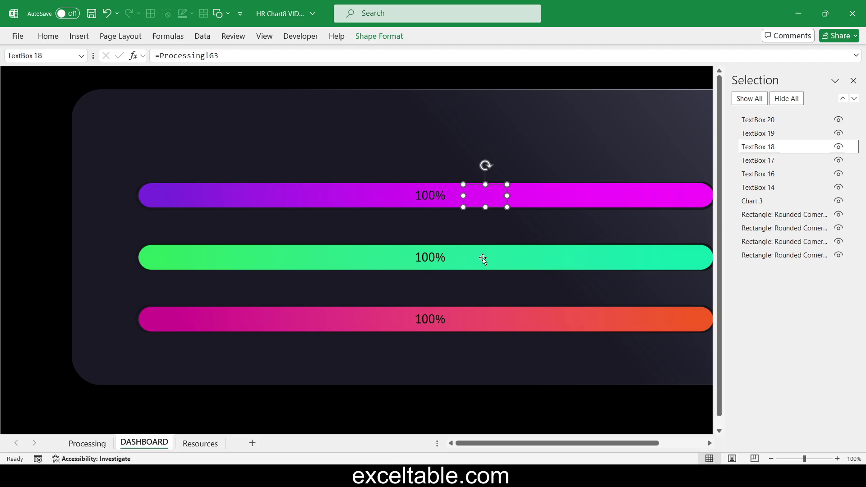
ctrl+click(483, 259)
ctrl+click(491, 316)
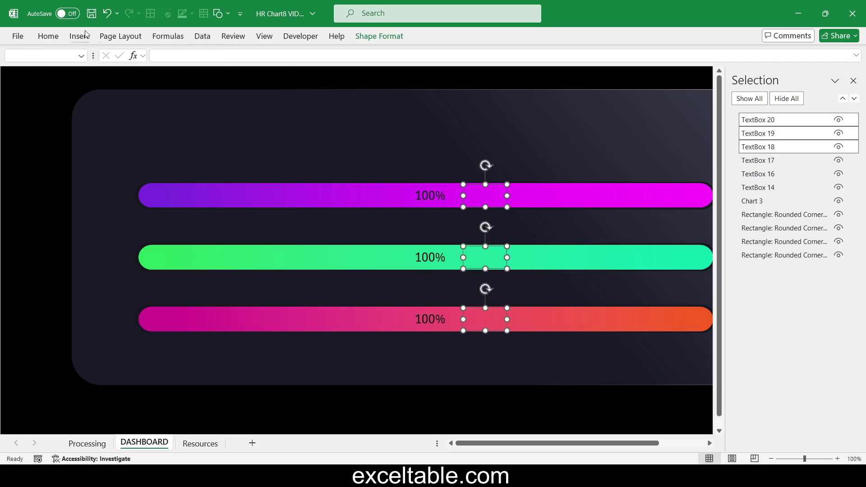
click(49, 36)
click(185, 75)
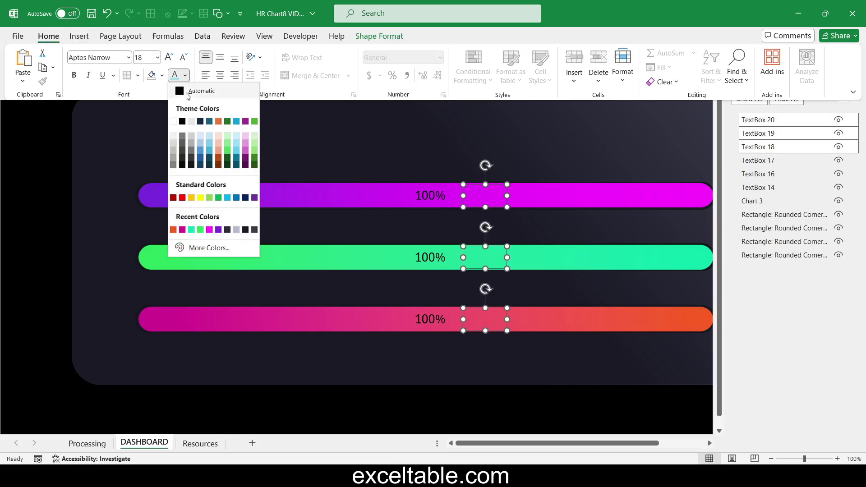
click(173, 151)
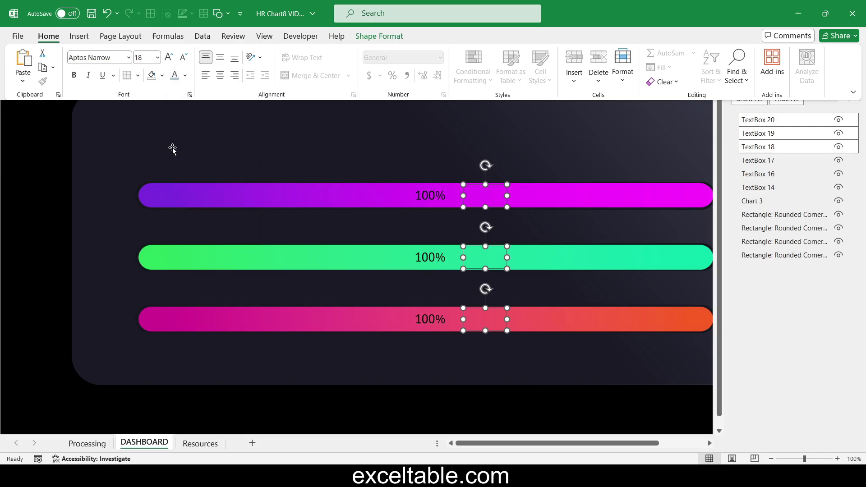
Left-align all six text boxes so the duplicates sit exactly over the originals
ctrl+click(758, 161)
ctrl+click(757, 174)
ctrl+click(759, 188)
click(381, 36)
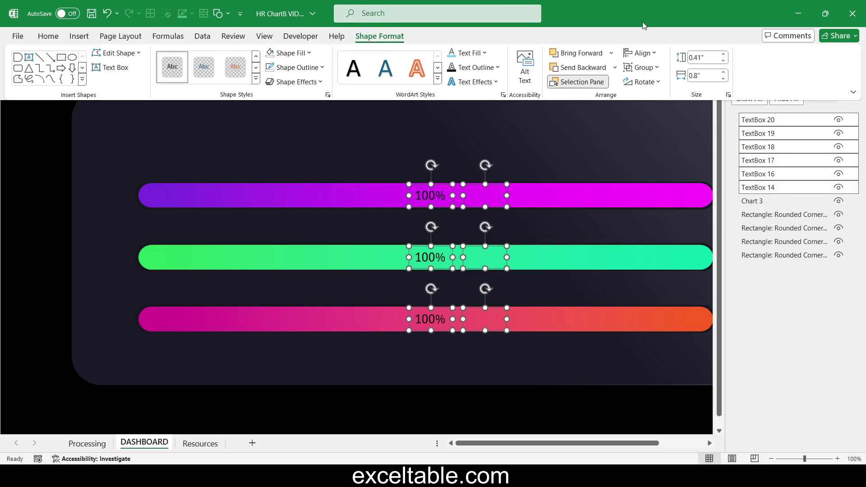
click(645, 53)
click(649, 69)
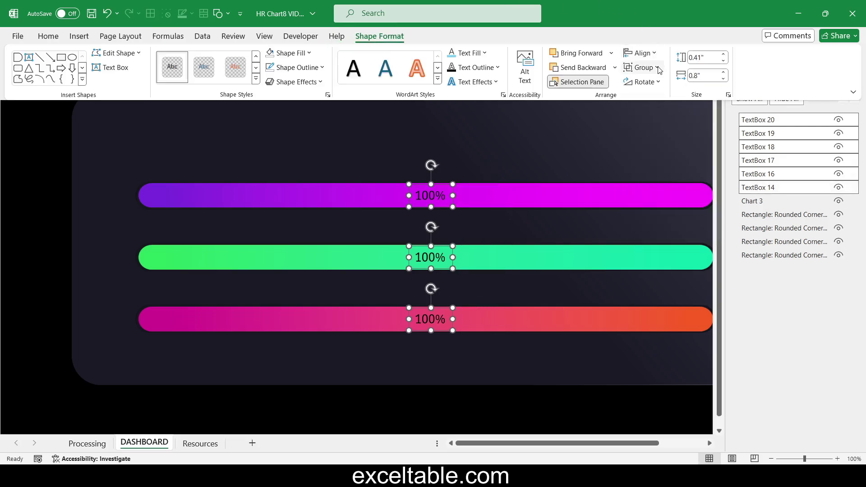
Set the Processing sheet's Progress values to 75% in C3, 50% in C4 and 25% in C5, and return to the DASHBOARD sheet
click(92, 444)
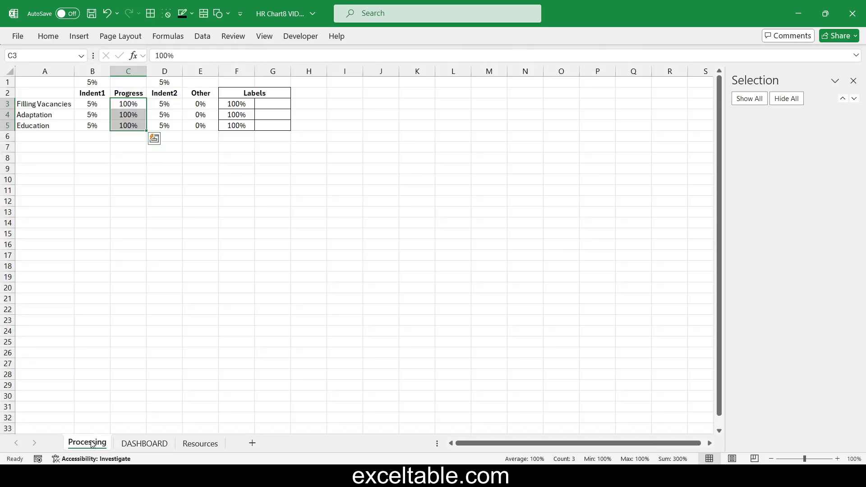
click(122, 191)
click(136, 104)
text(75)
key(Return)
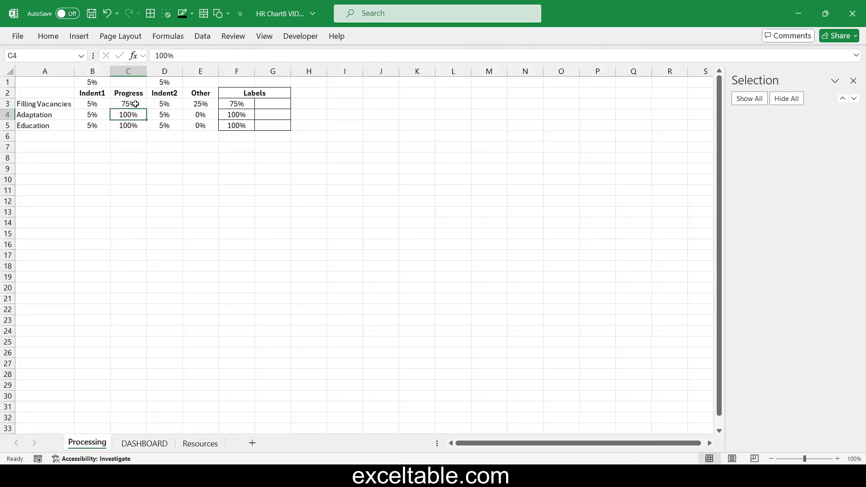
text(50)
key(Return)
text(2)
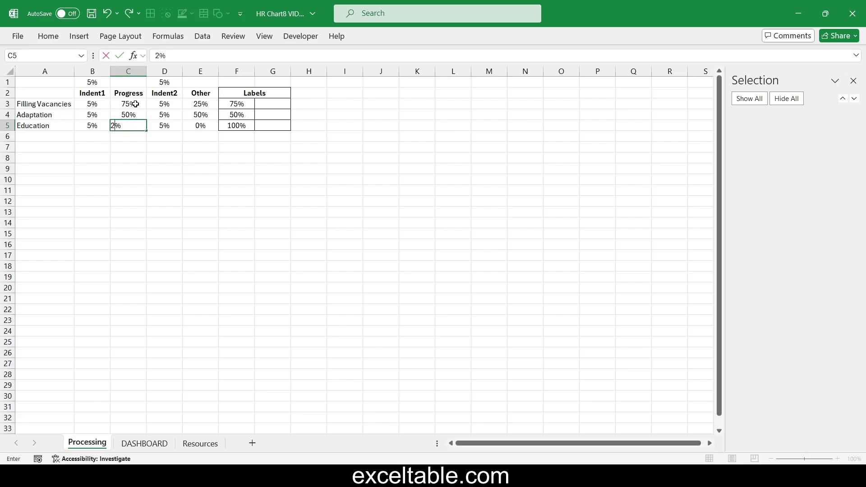
text(5)
key(Return)
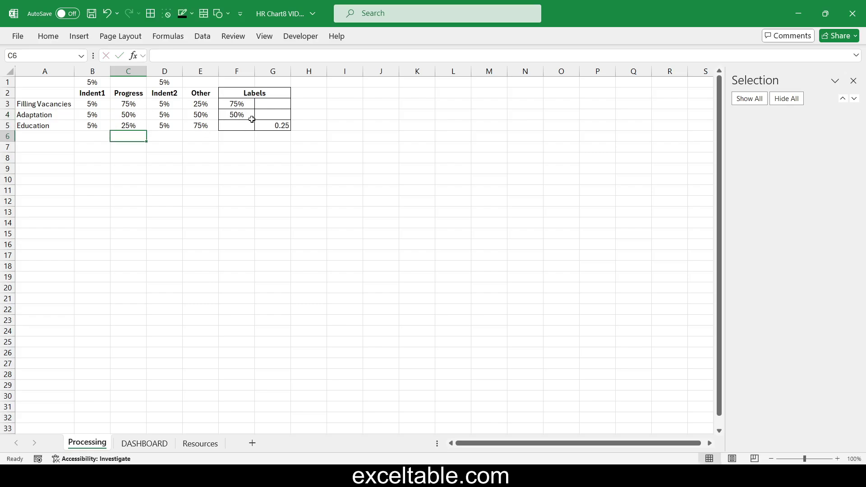
click(144, 443)
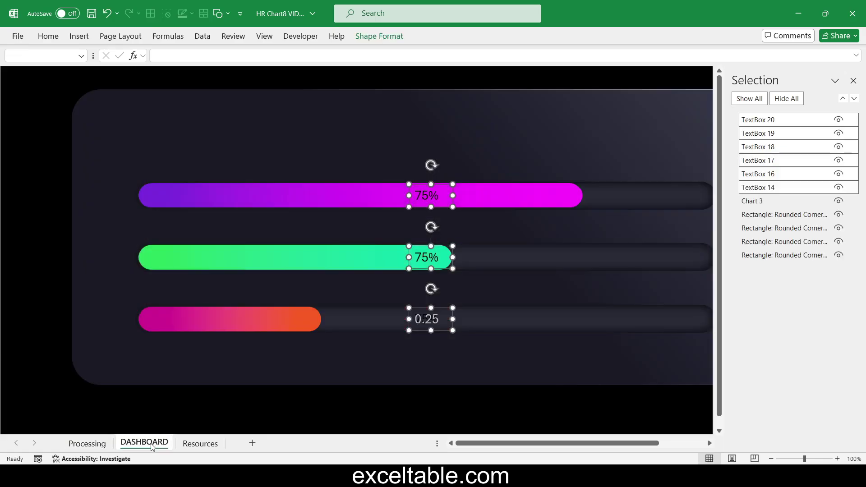
Deselect the text boxes, close the Selection pane and go to the Processing sheet
click(374, 411)
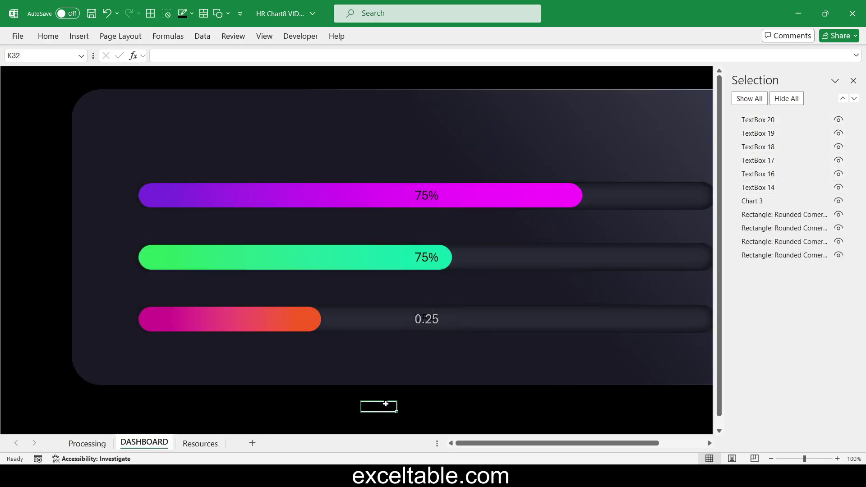
click(853, 81)
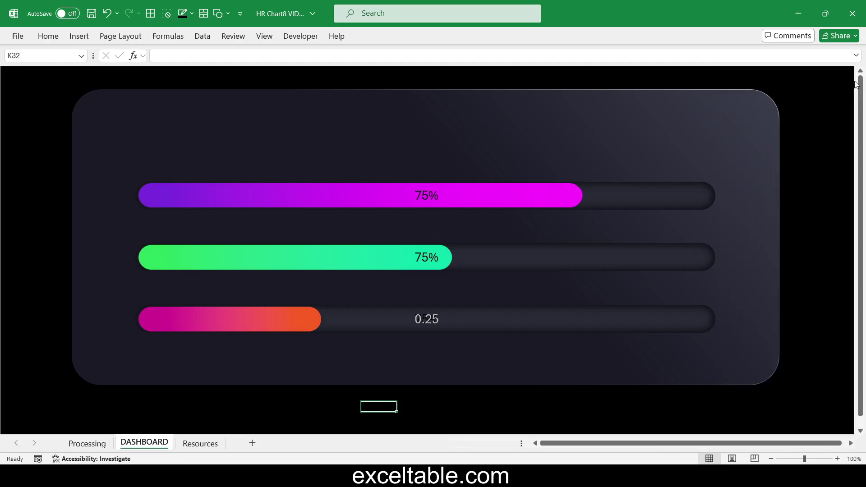
click(84, 444)
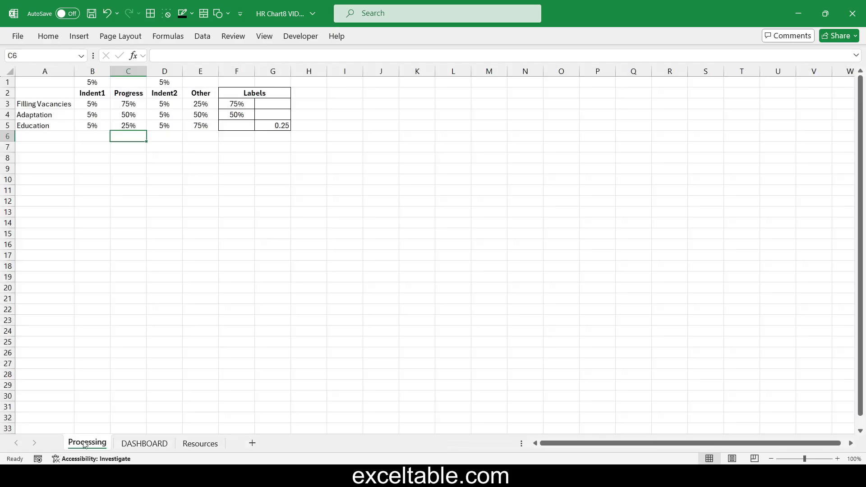
Enter the header Day in I1, list the weekdays SUNDAY to SATURDAY in I2:I8, and fit the column width
click(341, 83)
text(Day)
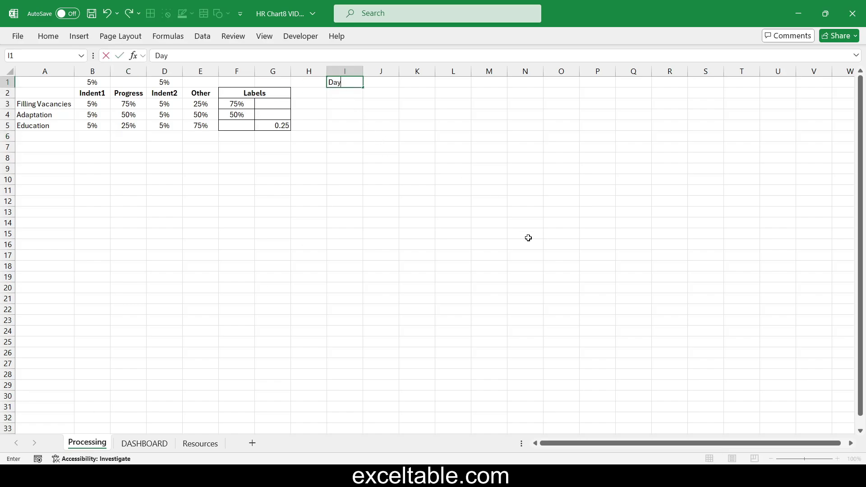
key(Return)
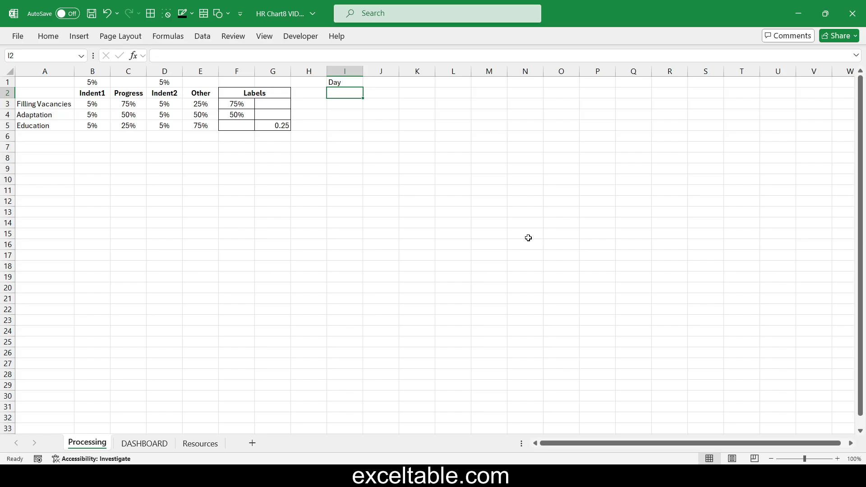
text(SUNDAY)
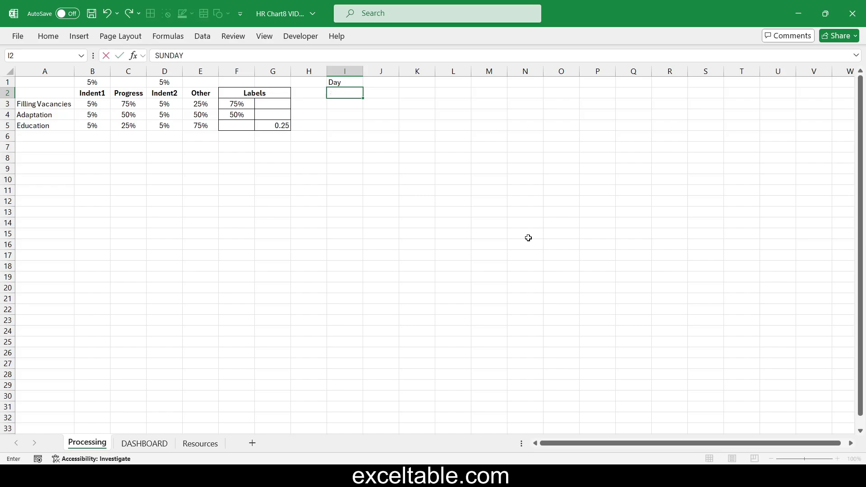
key(ctrl+Return)
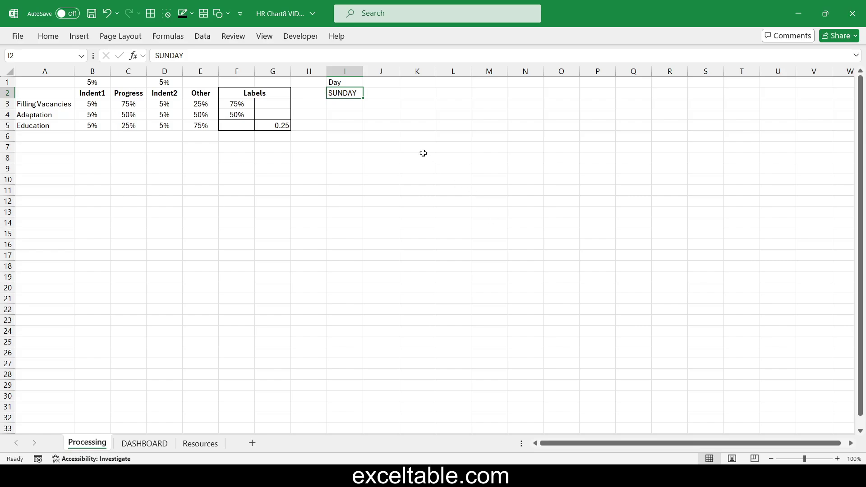
drag(364, 97, 360, 164)
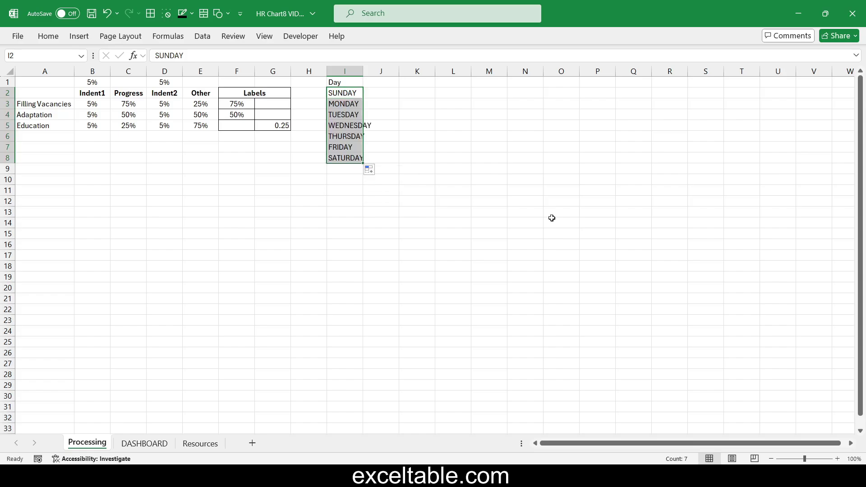
double_click(364, 72)
Copy the category names in A3:A5 and paste them transposed into a header row starting at J1
drag(48, 108, 47, 124)
right_click(48, 124)
click(90, 115)
right_click(389, 82)
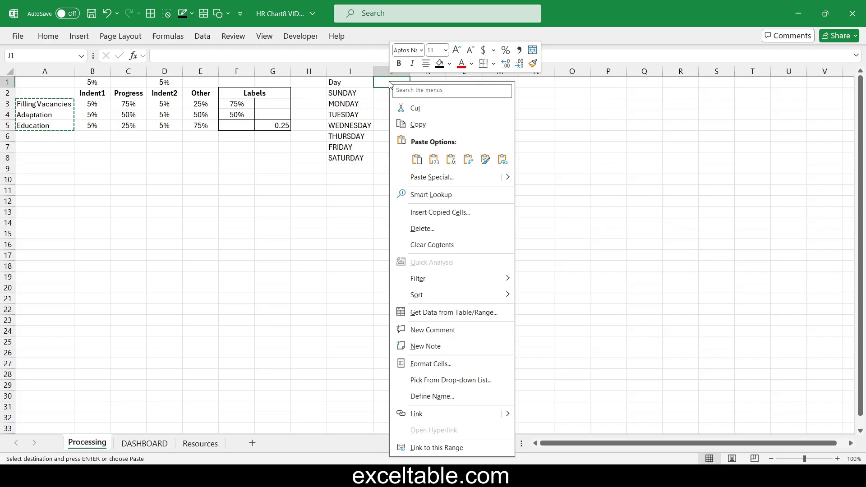
click(414, 176)
click(427, 252)
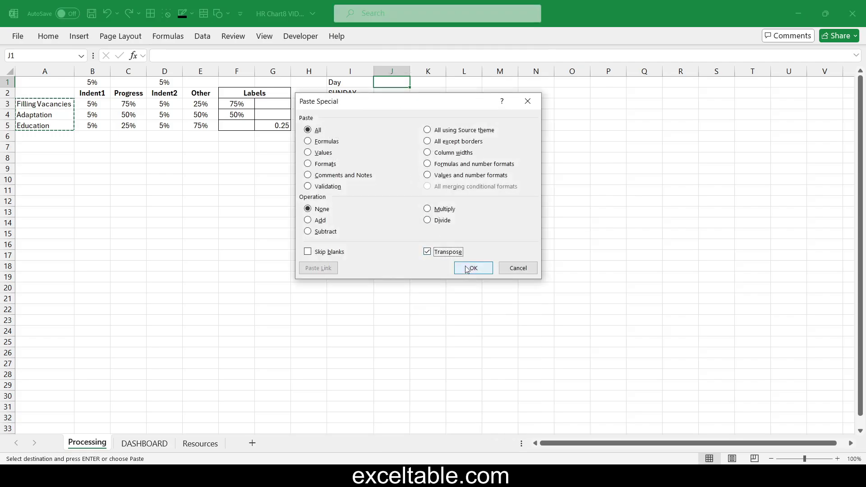
click(473, 268)
Fit the widths of columns I to L to their contents
drag(349, 71, 482, 70)
click(356, 72)
drag(356, 72, 475, 70)
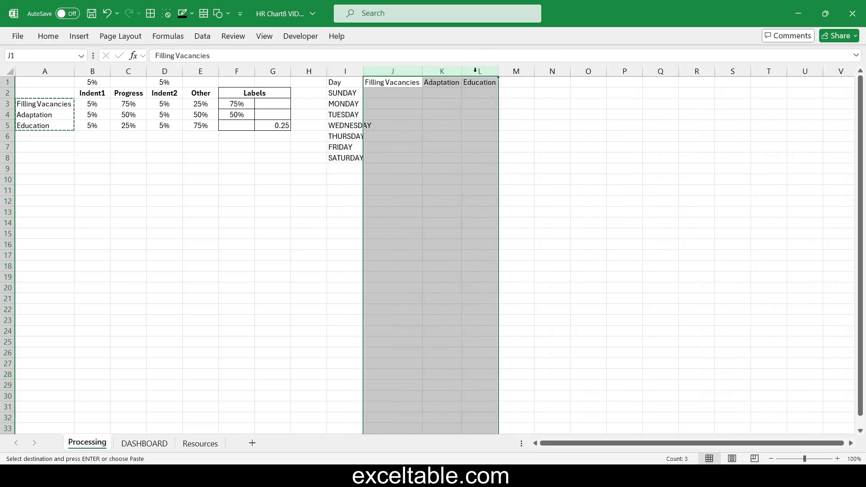
click(346, 79)
double_click(364, 71)
Make the headers in I1:L1 bold and refit the widths of the category columns to the bold text
drag(348, 82, 491, 83)
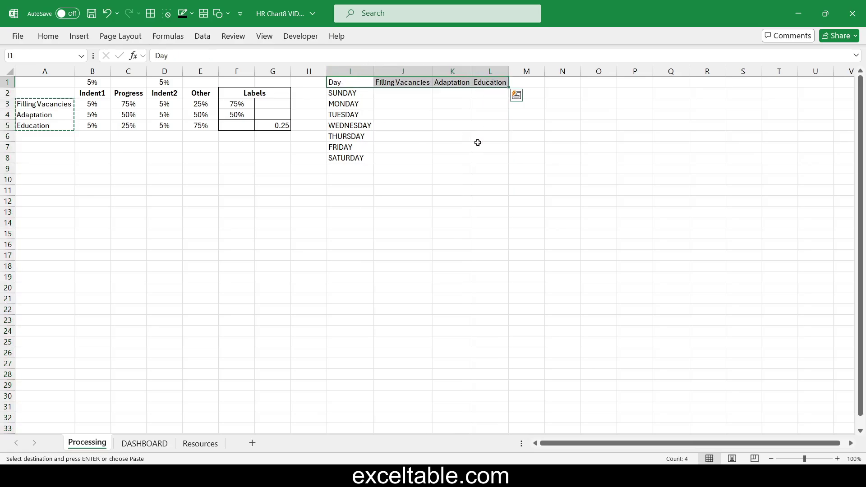
double_click(48, 36)
click(74, 75)
click(413, 165)
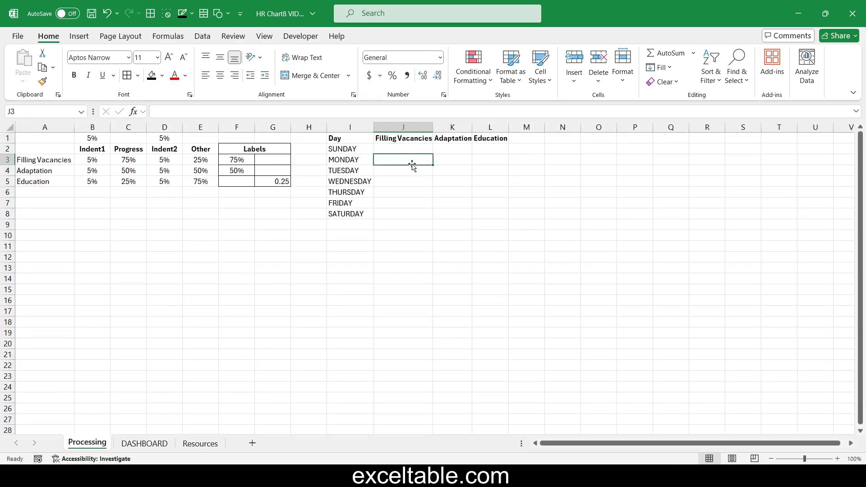
double_click(430, 125)
double_click(474, 125)
Enter =RANDBETWEEN(10,100)/100 in J2, fill it across J2:L8, and keep the results as fixed values
click(397, 150)
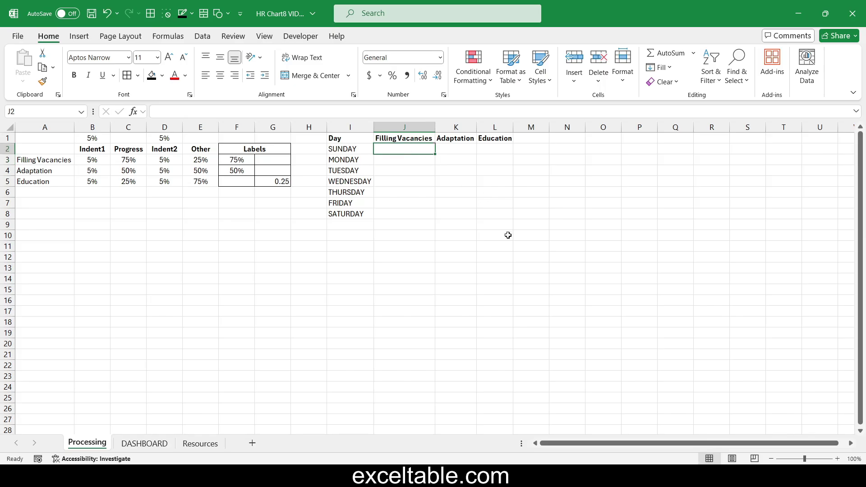
text(=)
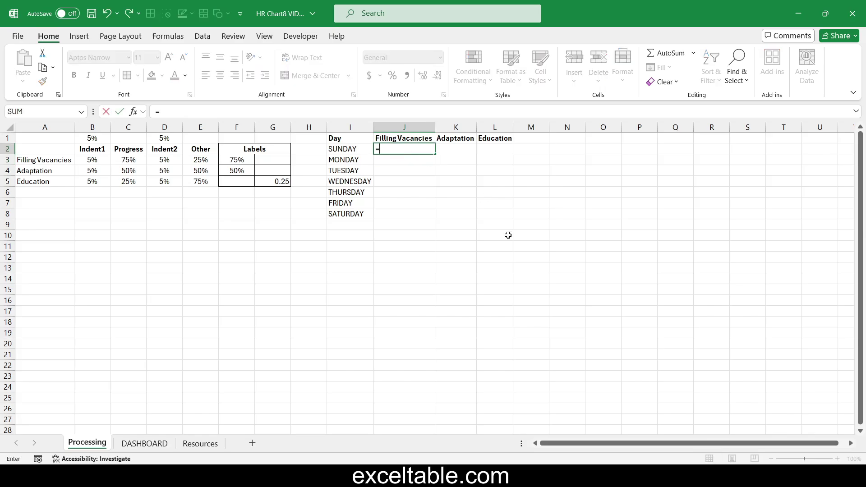
text(ra)
key(Down)
key(Down)
key(Down)
key(Tab)
text(10,100)/100)
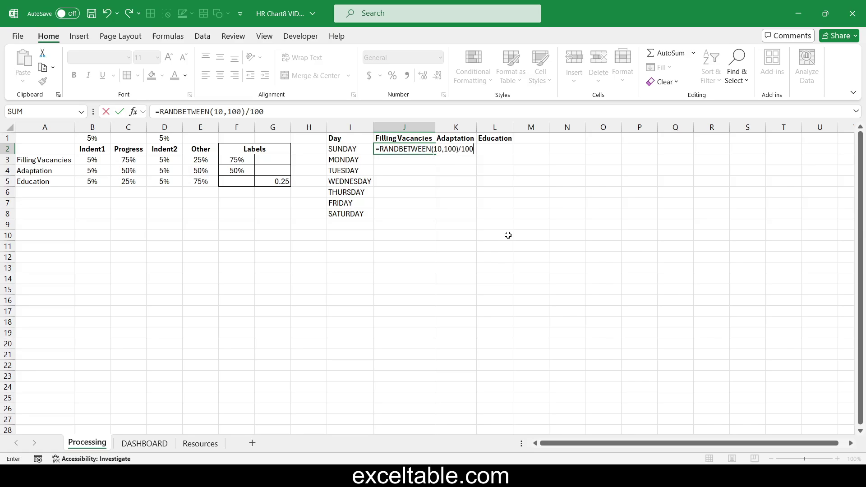
key(Return)
key(Up)
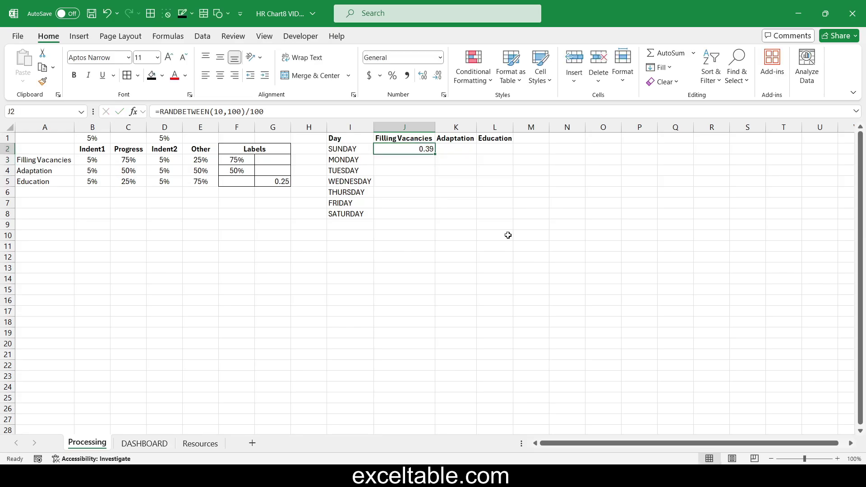
drag(436, 155, 515, 220)
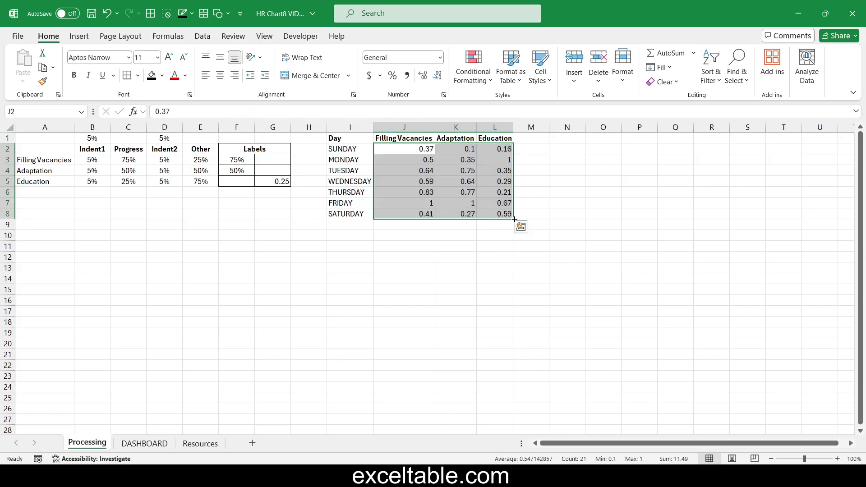
Sort the Filling Vacancies values in J2:J8 in ascending order, continuing with the current selection only
drag(384, 148, 396, 214)
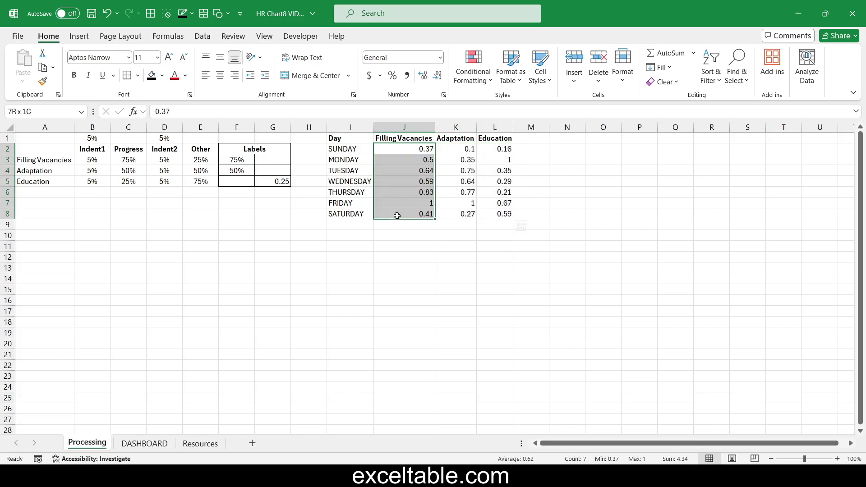
click(197, 37)
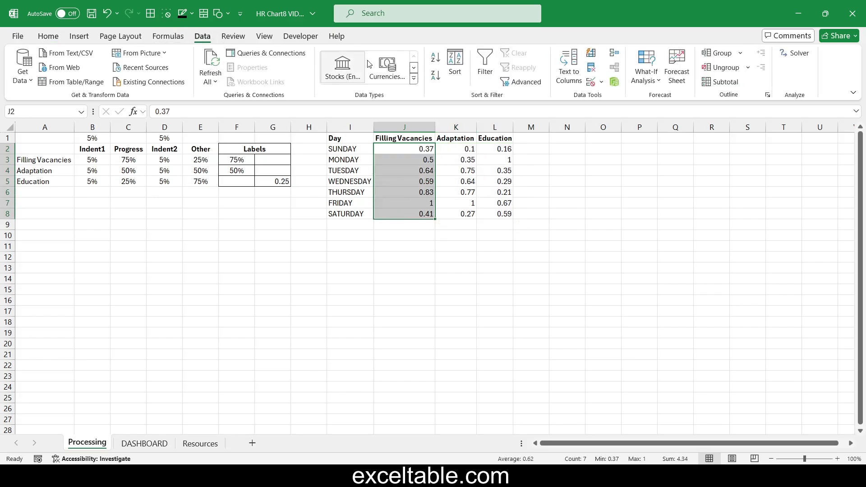
click(435, 57)
click(617, 272)
click(710, 291)
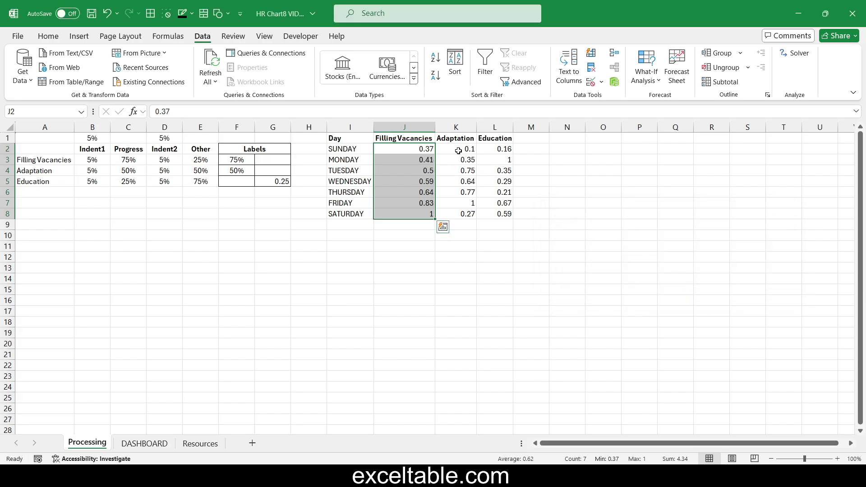
Sort the Adaptation values in K2:K8 in ascending order without expanding the selection
drag(458, 151, 456, 215)
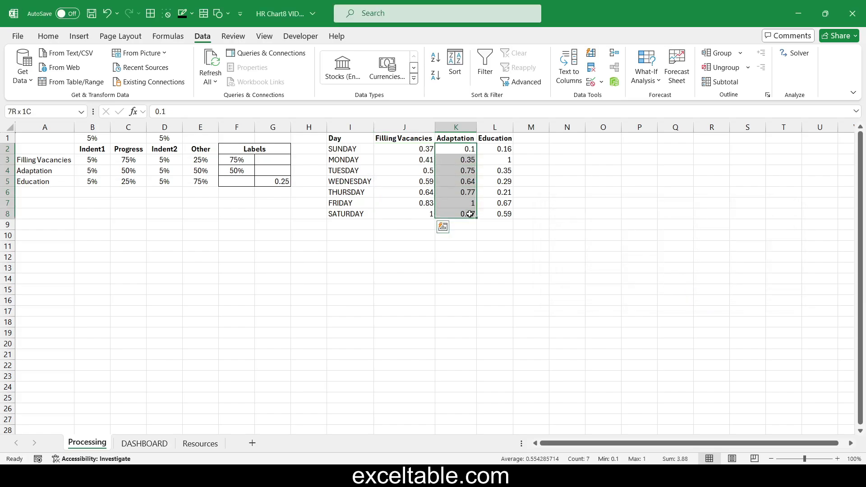
click(434, 58)
click(592, 272)
click(695, 292)
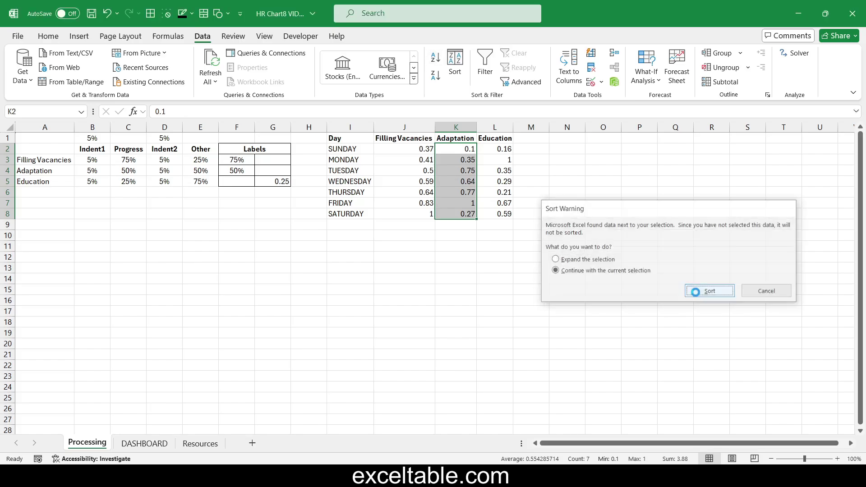
Sort the Education values in L2:L8 in ascending order without expanding the selection
drag(496, 150, 501, 215)
click(435, 58)
click(591, 271)
click(709, 291)
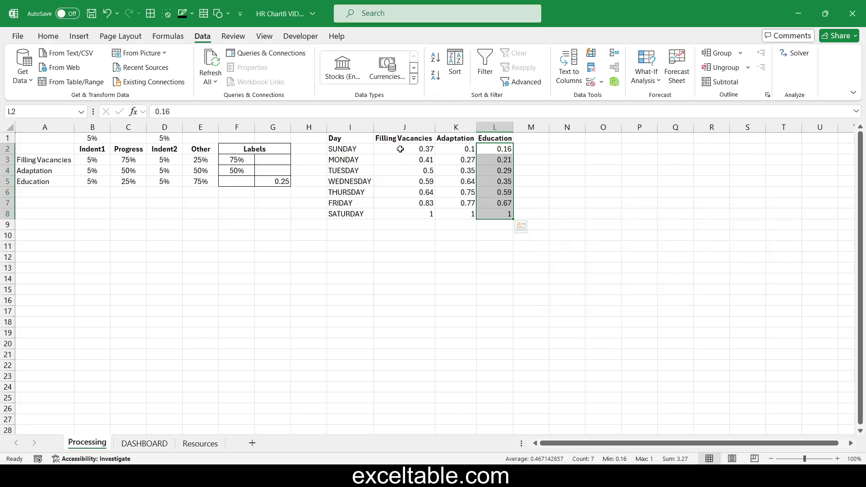
Format the values in J2:L8 as percentages
drag(400, 149, 498, 214)
click(50, 39)
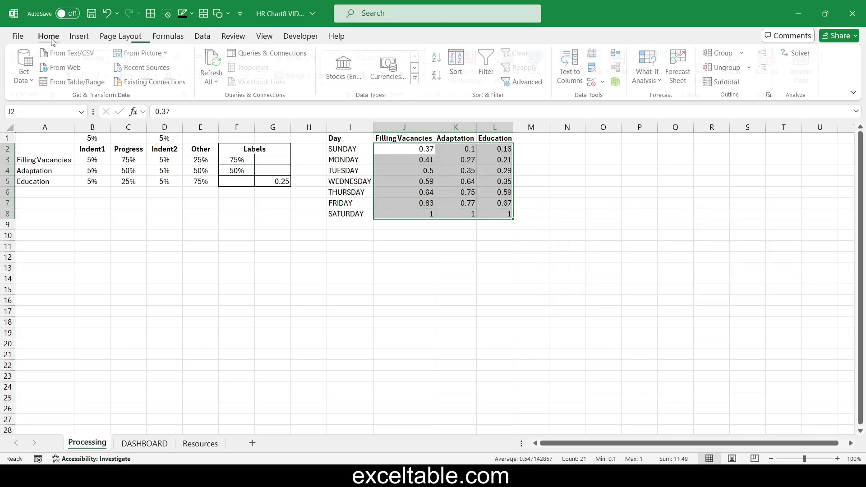
click(393, 76)
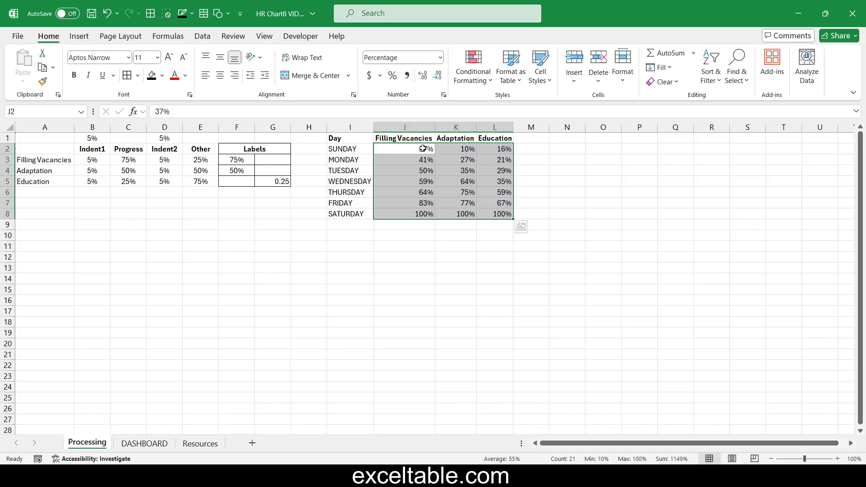
Create a PivotTable from I1:L8, placed on the existing Processing sheet at cell A10
drag(349, 138, 487, 212)
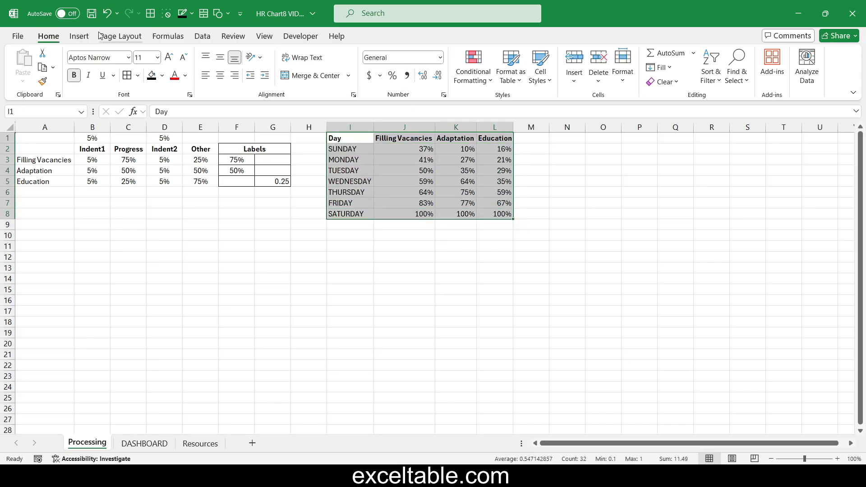
click(79, 36)
click(36, 64)
click(570, 277)
click(772, 288)
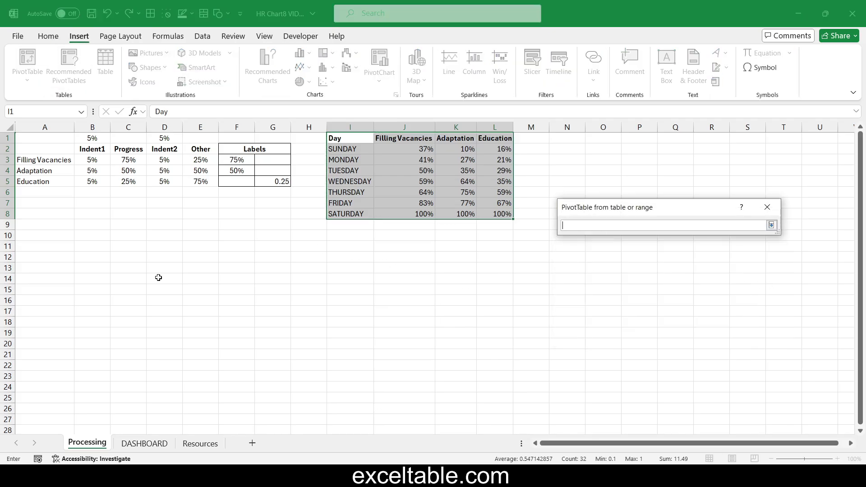
click(50, 234)
key(Return)
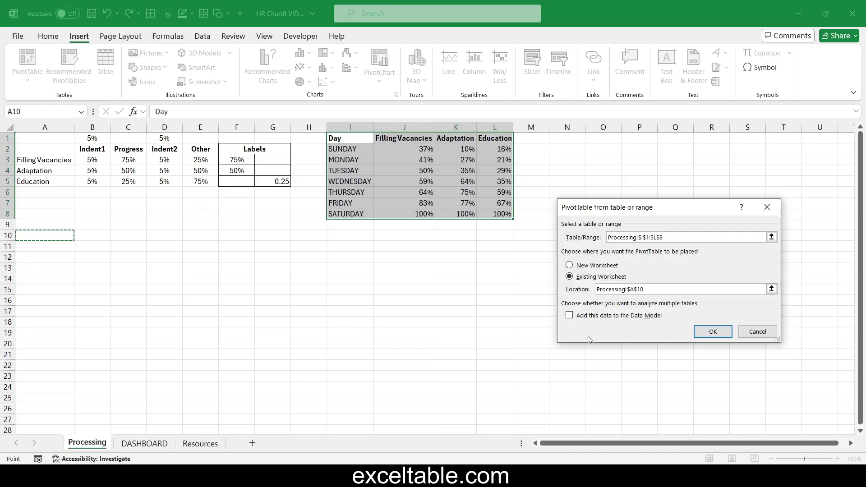
click(712, 331)
Put Day in the PivotTable's rows and add Filling Vacancies, Adaptation and Education as summed values
drag(692, 199, 721, 407)
click(682, 210)
click(682, 223)
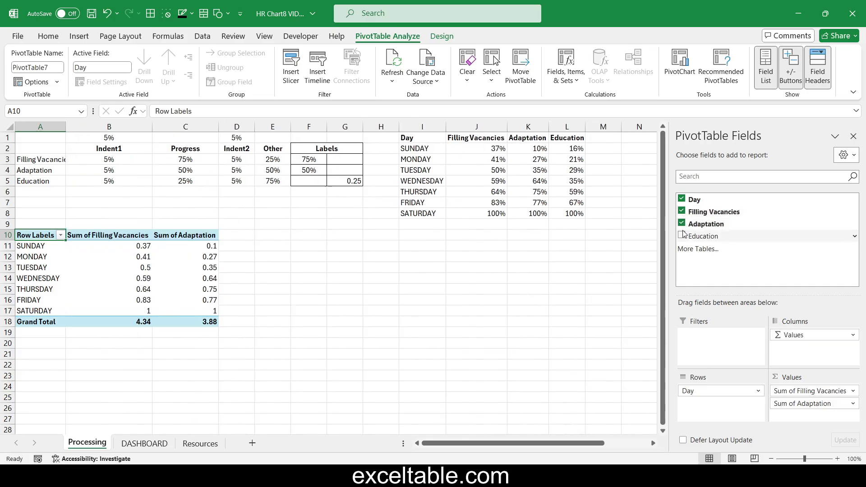
click(682, 235)
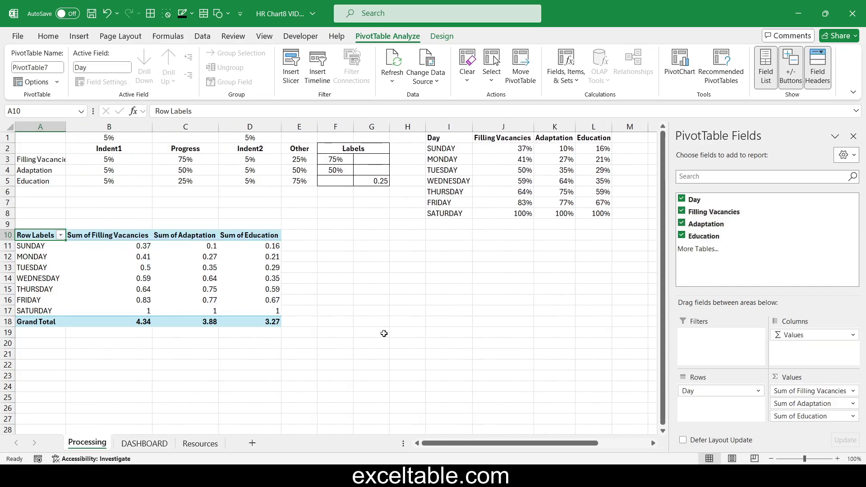
Insert a slicer for the PivotTable's Day field
click(182, 276)
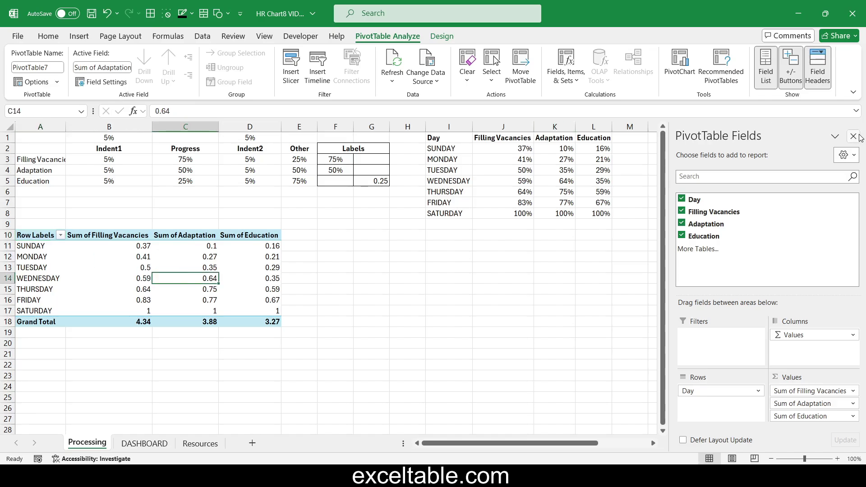
click(79, 36)
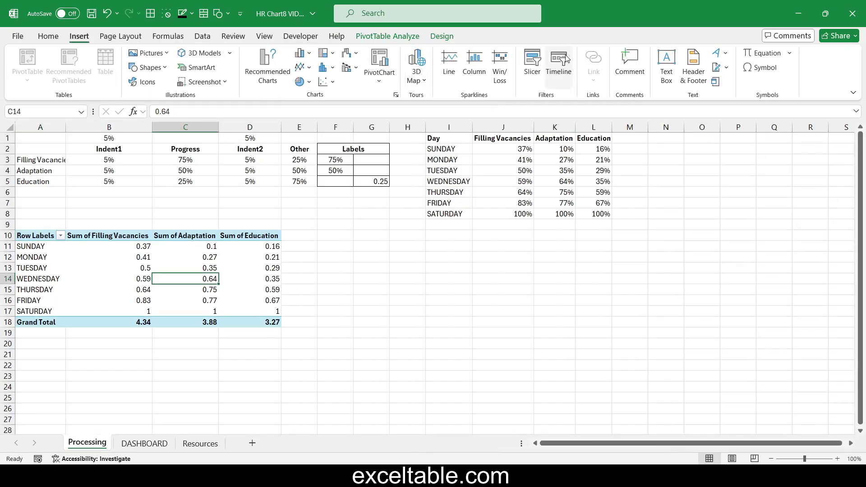
click(533, 68)
click(618, 177)
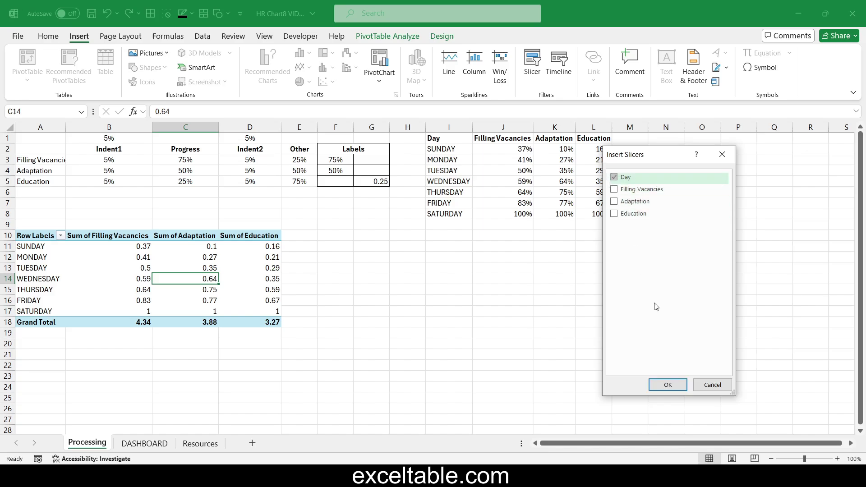
click(666, 384)
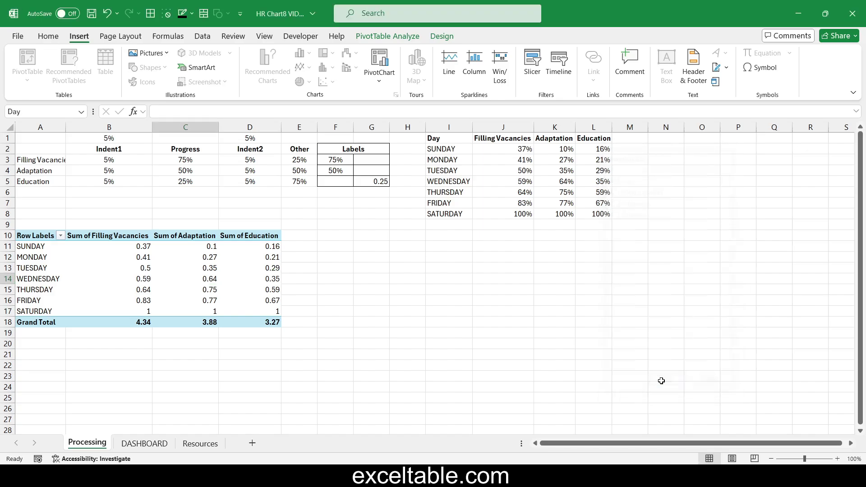
Arrange the Day slicer's buttons in 7 columns and resize the slicer to about 6.69" wide and 0.89" high
click(603, 52)
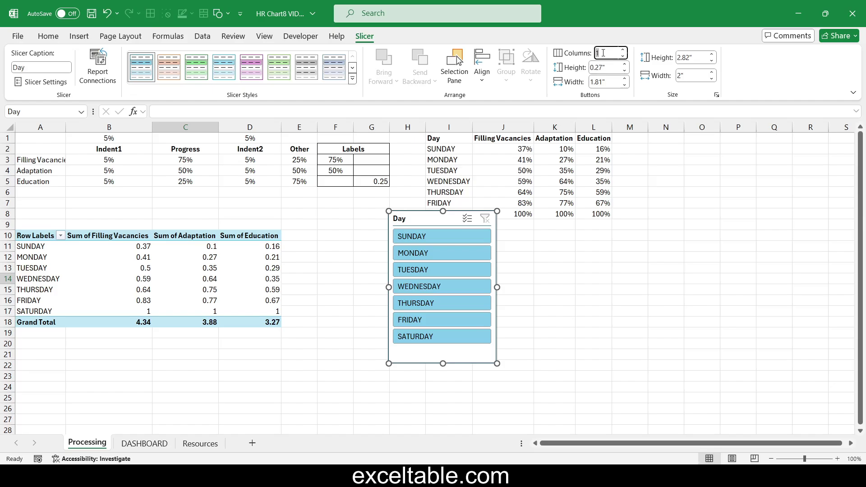
text(7)
key(Return)
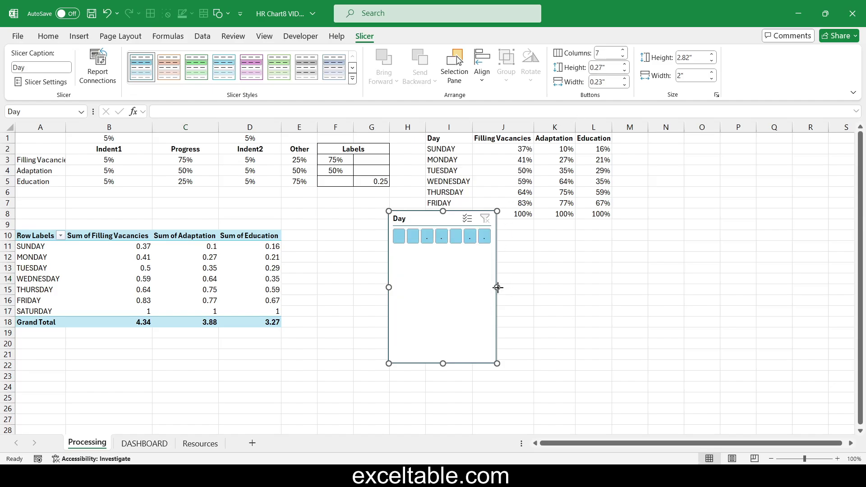
drag(497, 287, 677, 287)
drag(388, 287, 314, 287)
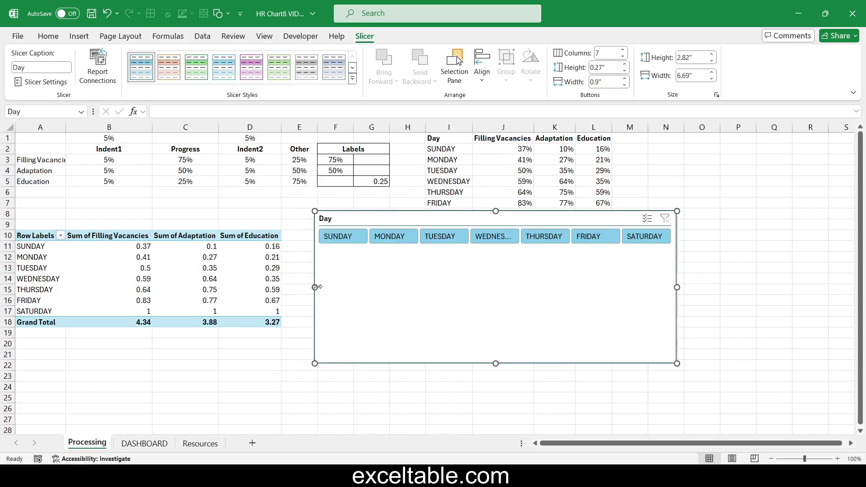
drag(495, 365, 499, 310)
Turn off the header display in the Day slicer's settings
right_click(499, 311)
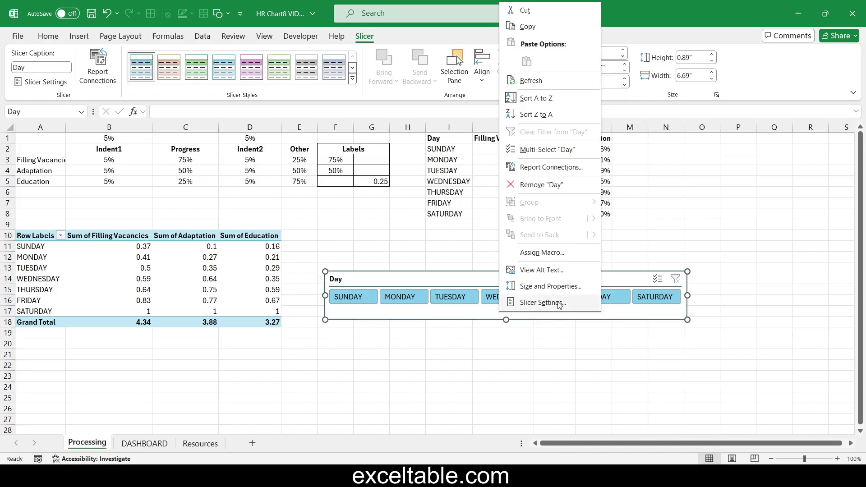
click(523, 302)
click(439, 298)
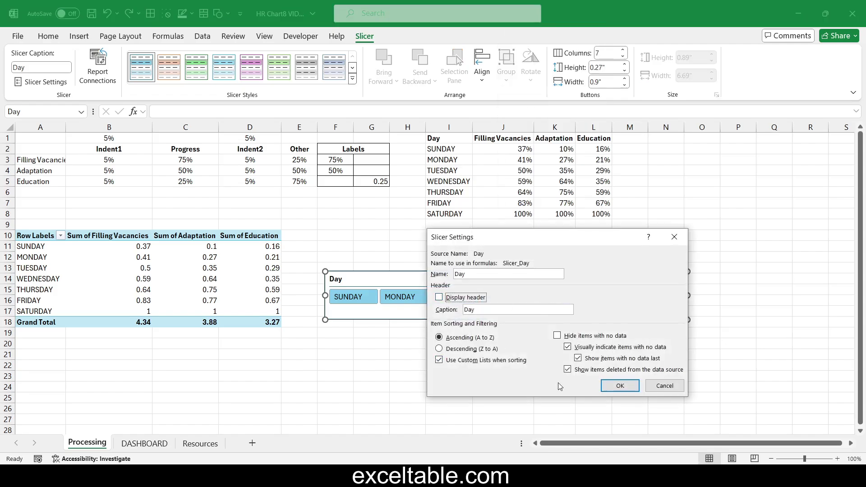
click(620, 386)
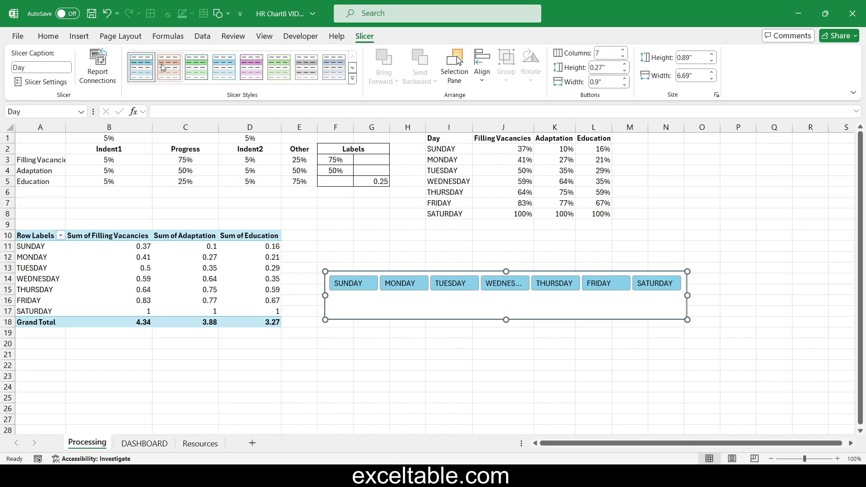
Duplicate the light blue slicer style and give the copy's Whole Slicer element a black fill and no border
right_click(147, 67)
click(185, 91)
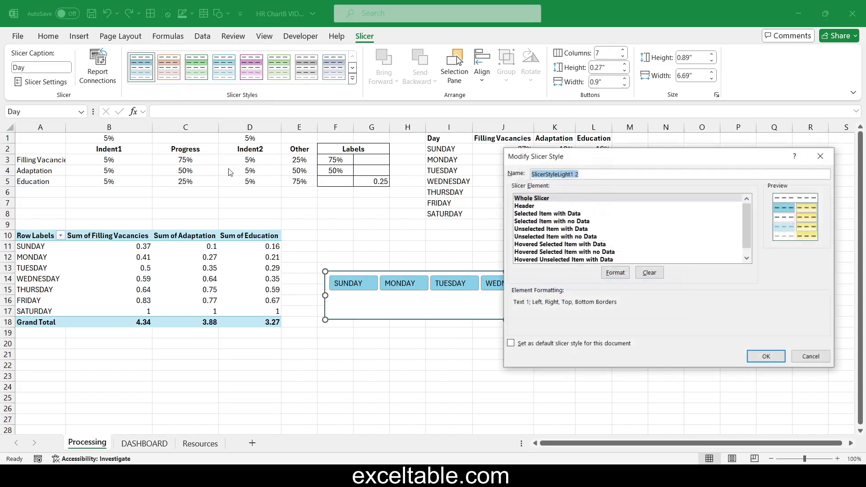
click(614, 272)
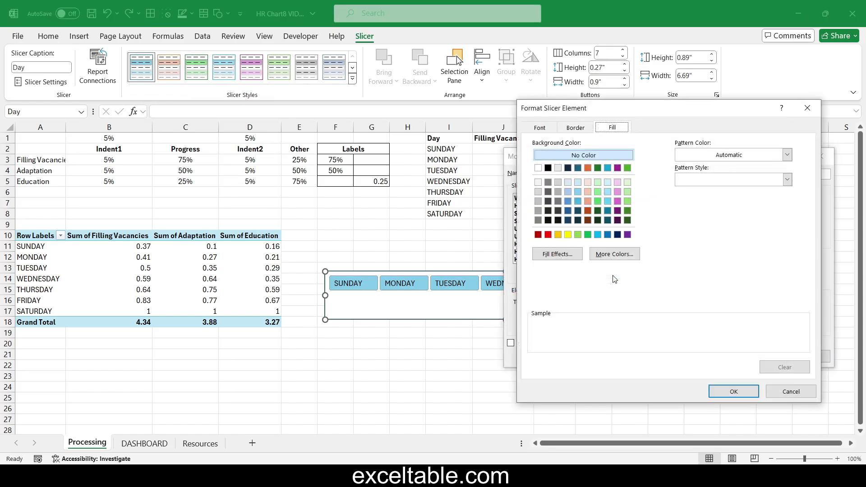
click(548, 168)
click(576, 128)
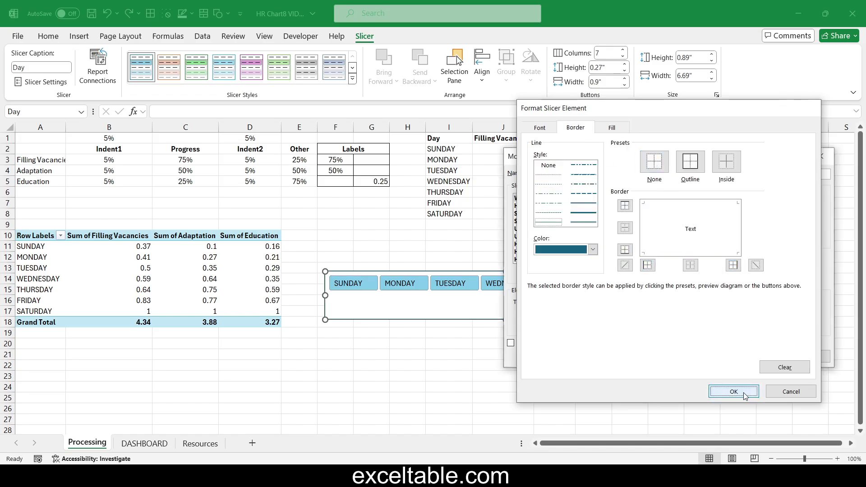
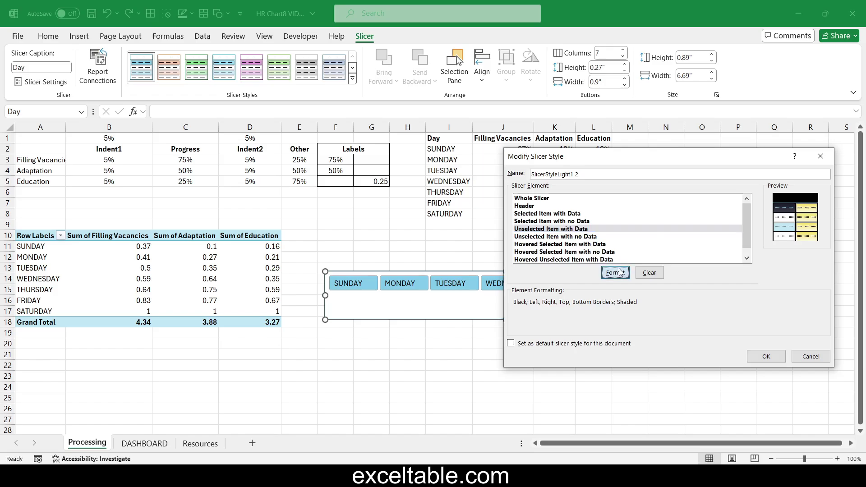
Format the style's Unselected Item with Data element with a dark gray outline, black fill and Background 1, Darker 50% font color
click(577, 129)
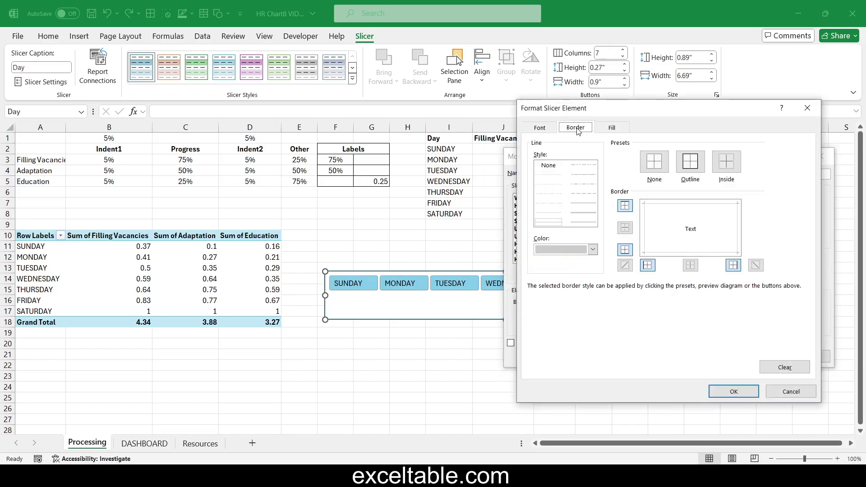
click(593, 249)
click(549, 319)
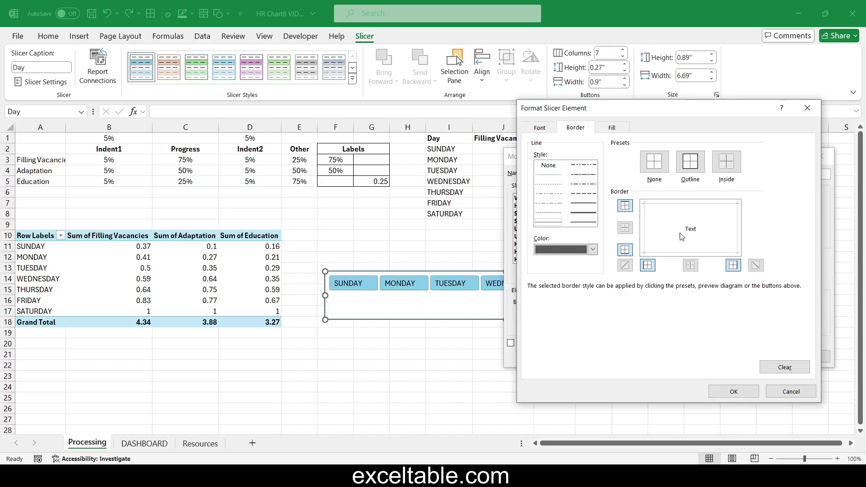
click(690, 162)
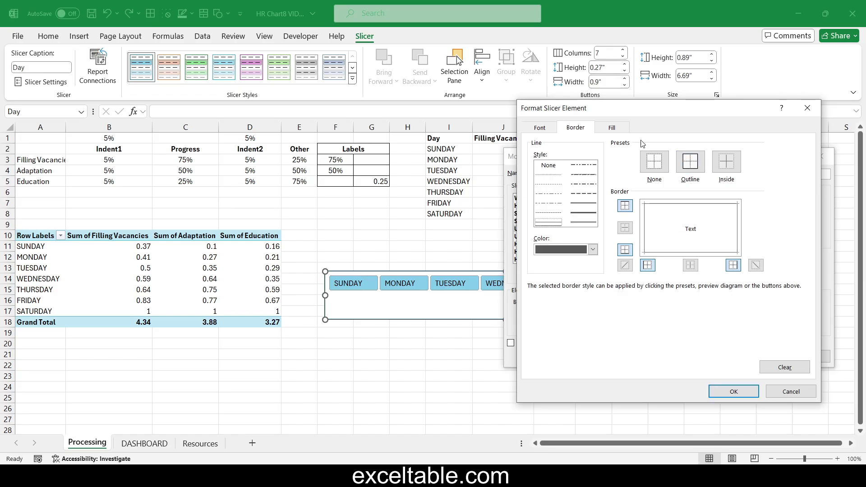
click(611, 128)
click(548, 165)
click(539, 127)
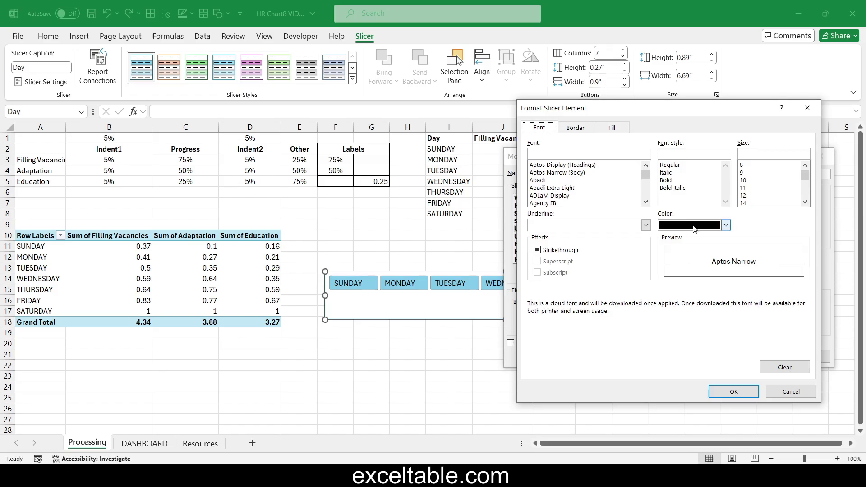
click(726, 226)
click(680, 314)
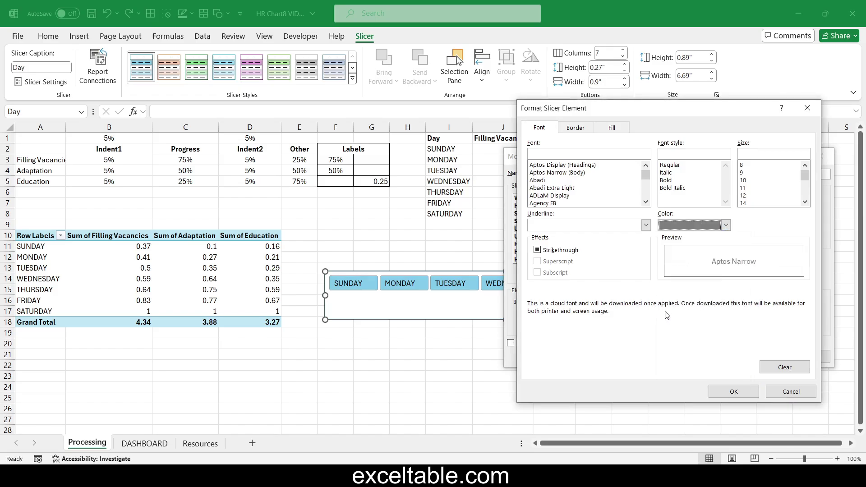
click(727, 392)
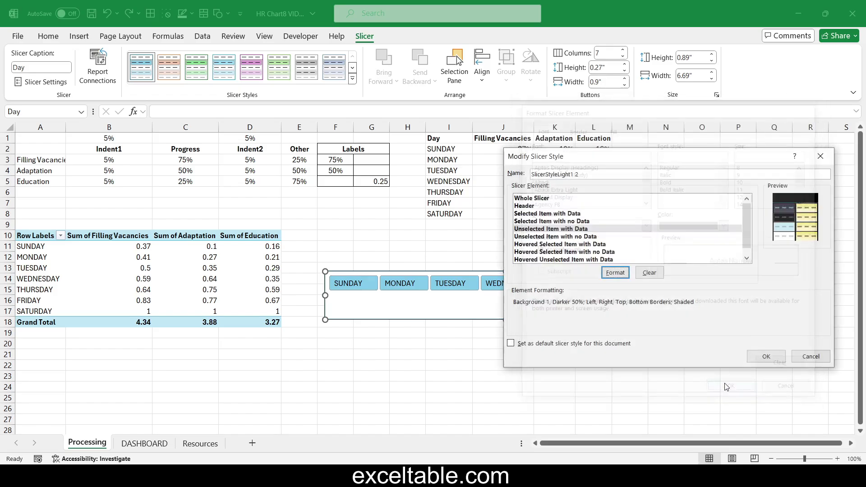
Save the customized black style, apply it to the Day slicer and widen the slicer to about 7.31"
click(766, 357)
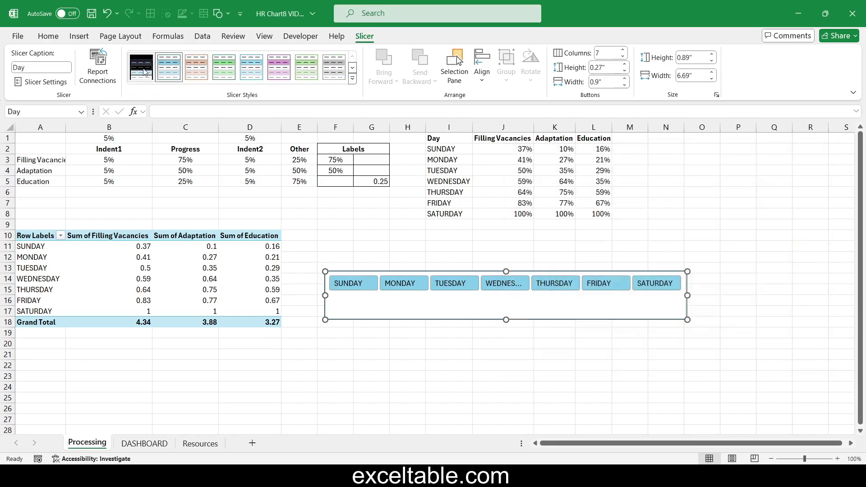
click(144, 73)
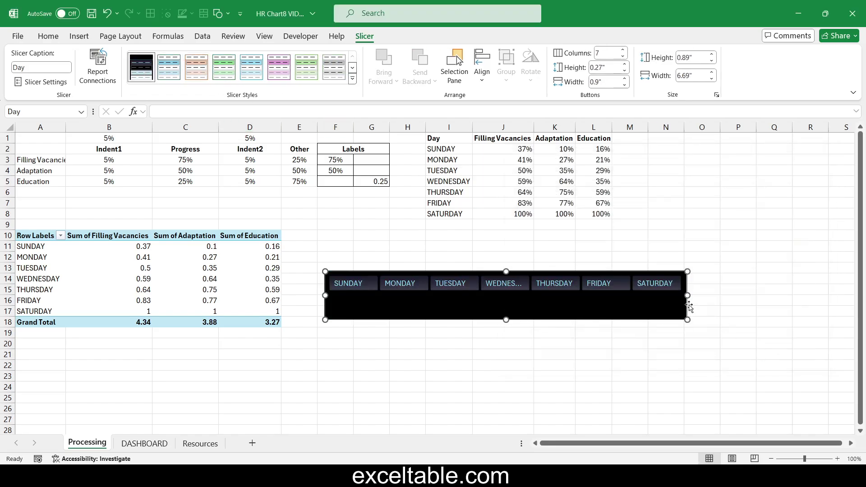
drag(687, 296, 721, 296)
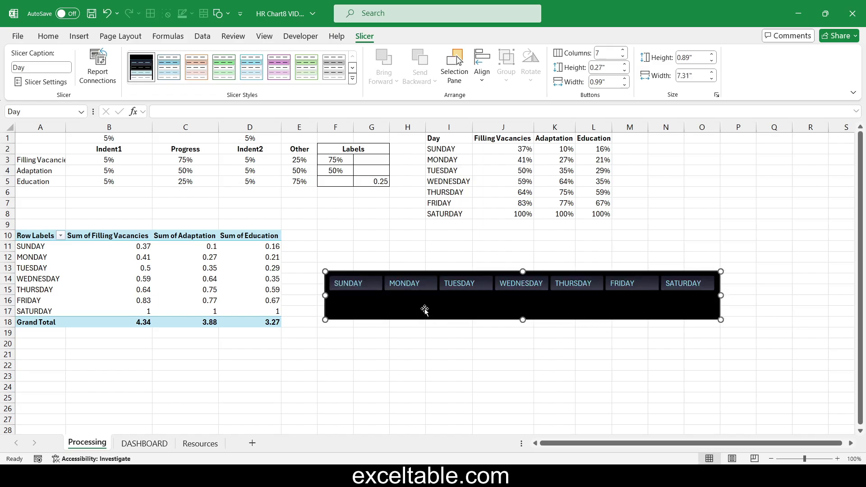
Summarize the PivotTable's Filling Vacancies field by Average
click(182, 158)
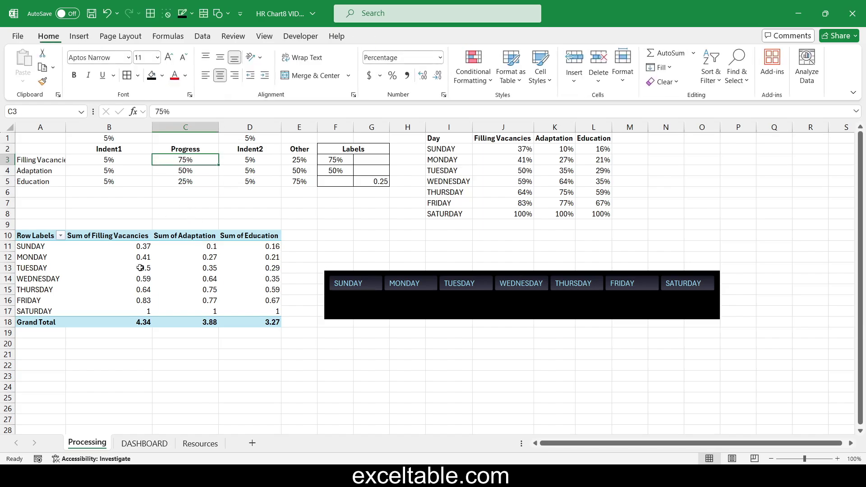
right_click(125, 322)
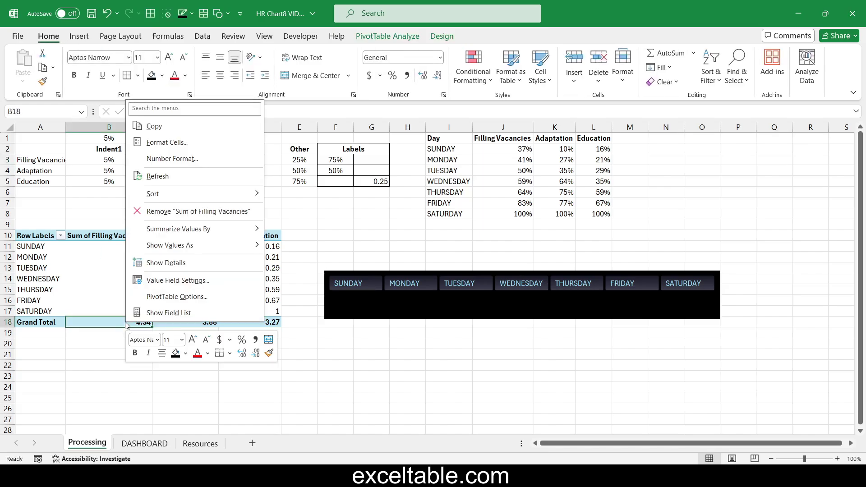
click(191, 276)
click(117, 295)
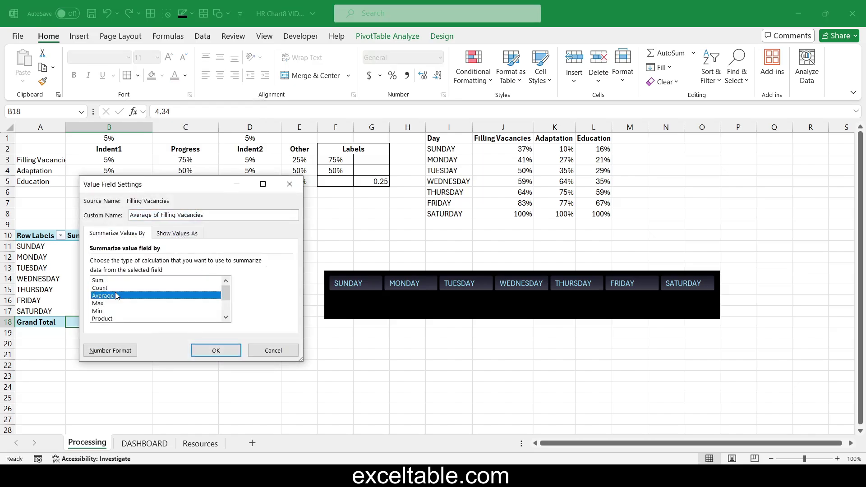
click(204, 348)
Summarize the PivotTable's Adaptation and Education fields by Average as well
right_click(203, 326)
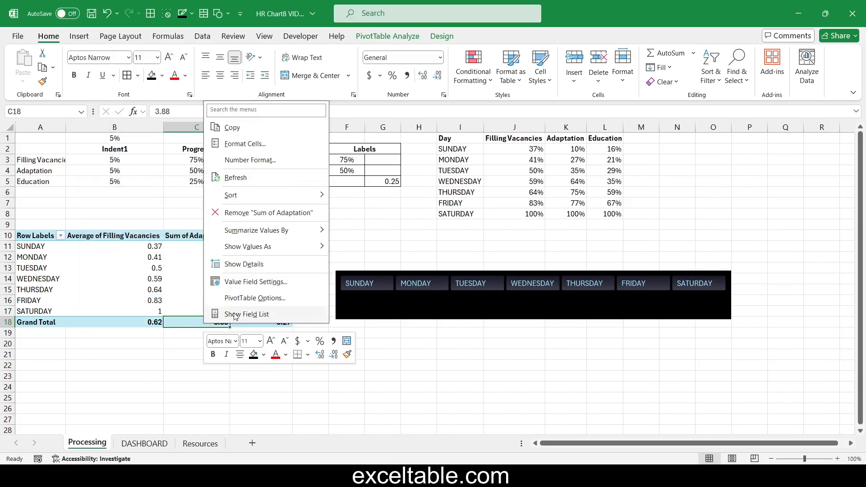
click(253, 279)
click(180, 296)
click(280, 351)
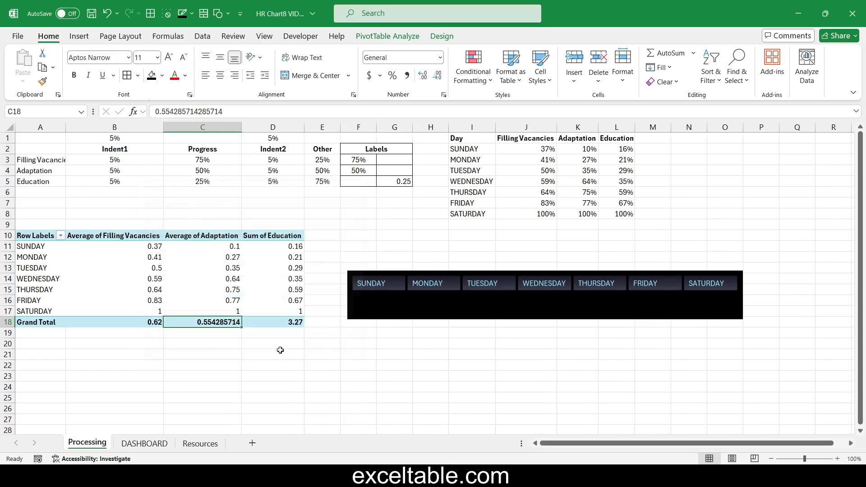
right_click(264, 325)
click(313, 280)
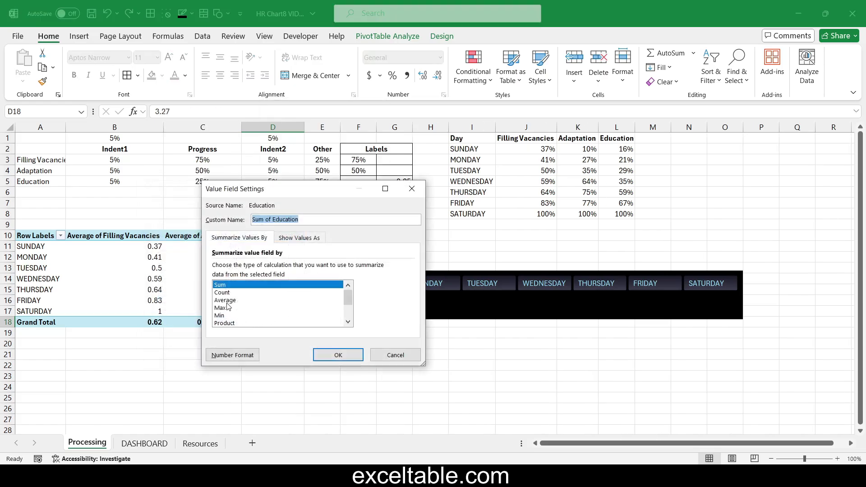
click(234, 299)
click(337, 354)
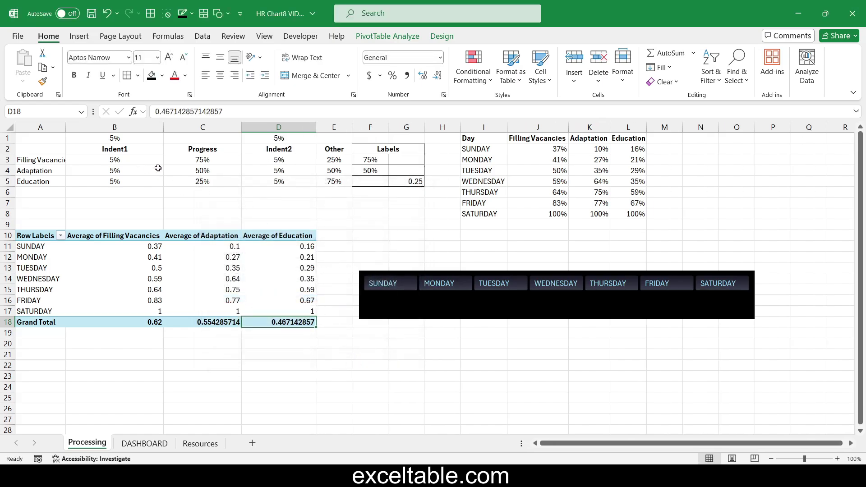
Link Progress cells C3, C4 and C5 to the PivotTable's Grand Total values for Filling Vacancies, Adaptation and Education
click(185, 160)
text(=)
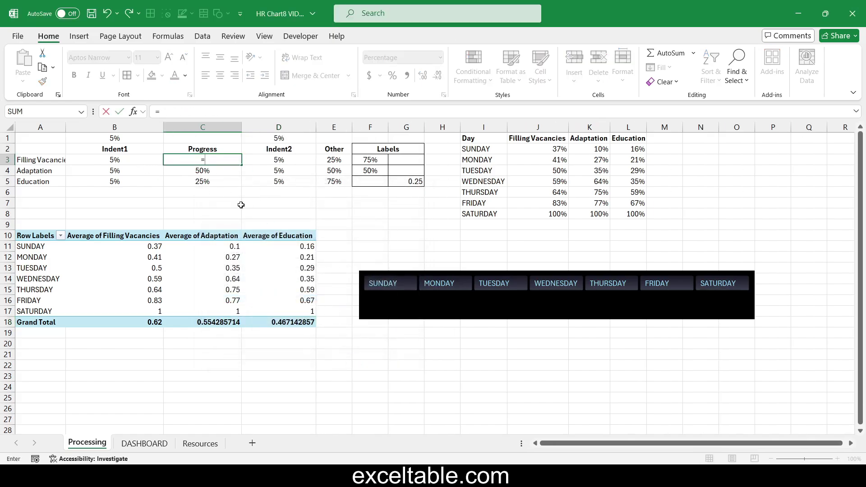
click(131, 323)
key(Return)
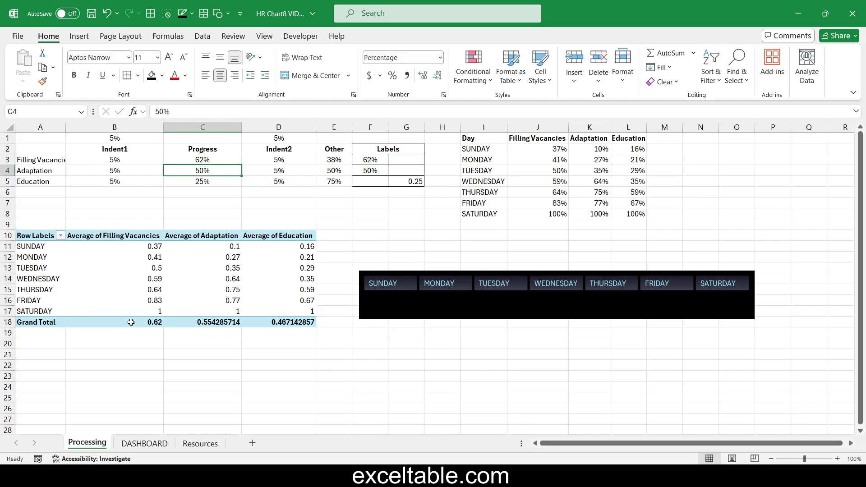
text(=)
click(191, 322)
key(Return)
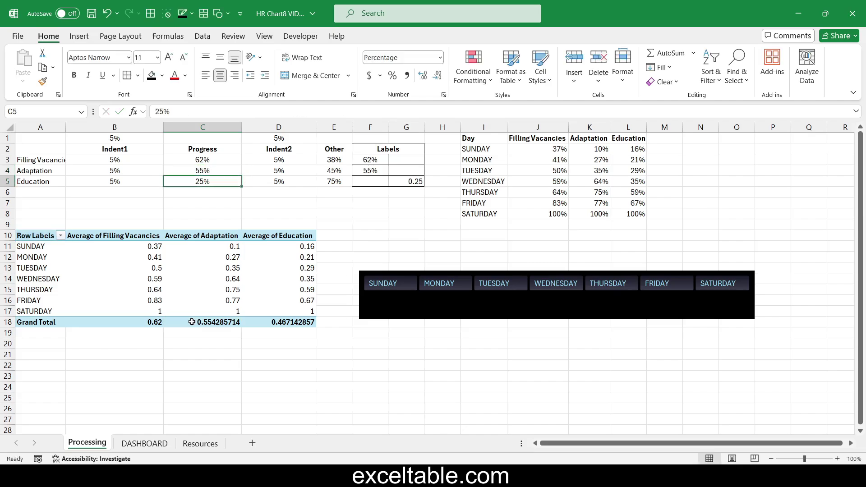
text(=)
click(303, 323)
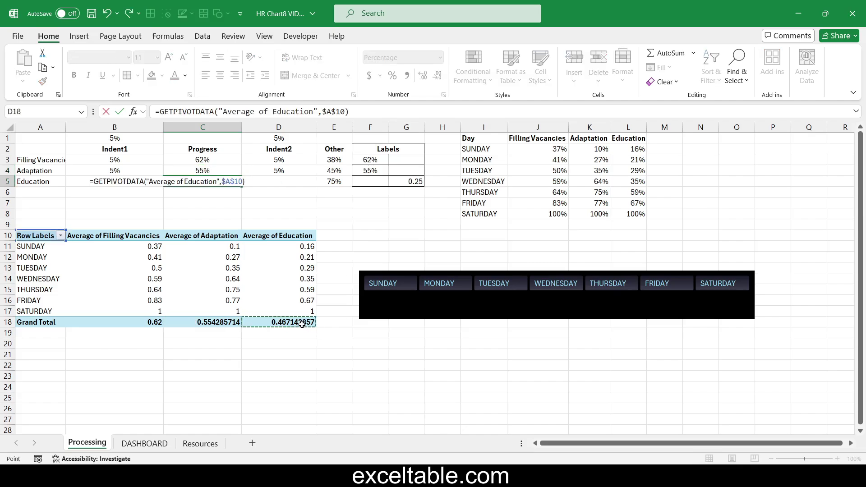
key(Return)
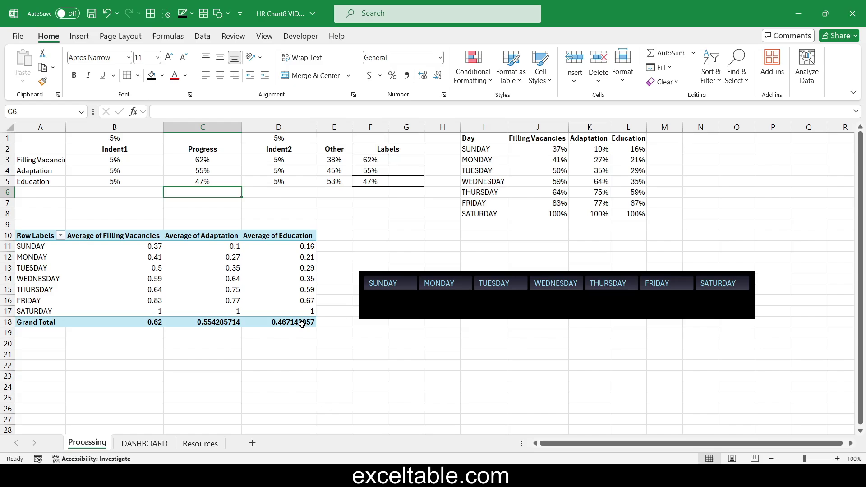
Test the Day slicer with Monday, Wednesday and Thursday, and leave the PivotTable filtered to Tuesday
click(439, 283)
click(559, 285)
click(609, 284)
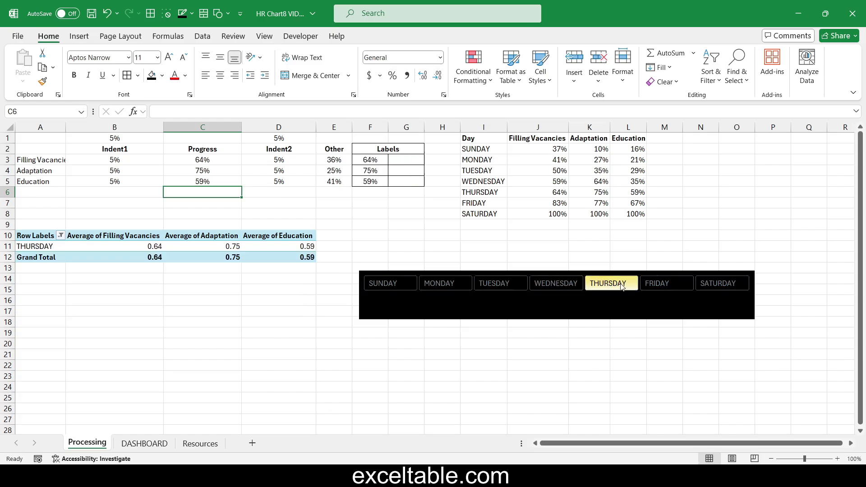
click(508, 283)
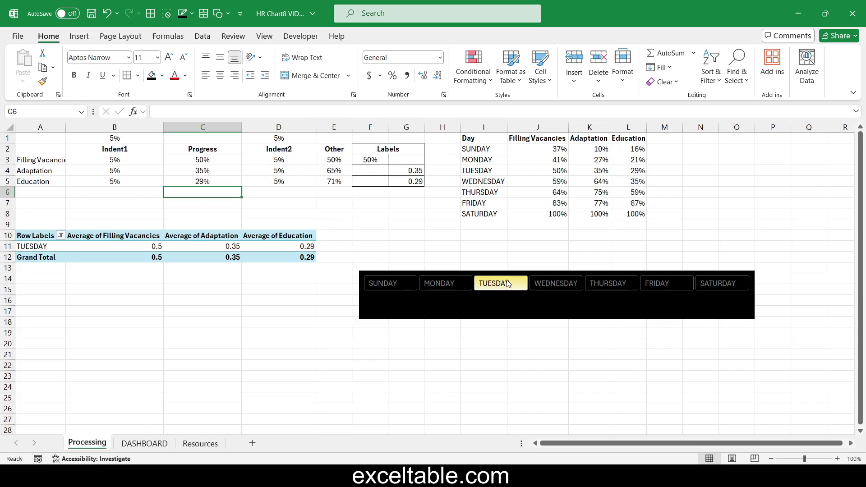
Cut the Day slicer from the Processing sheet and paste it onto the DASHBOARD sheet below the dark panel, with the ribbon collapsed
right_click(487, 302)
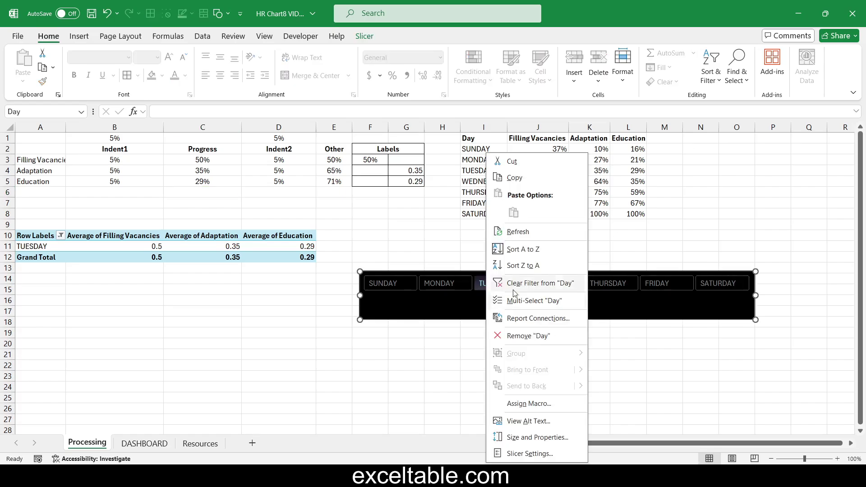
click(527, 161)
click(160, 445)
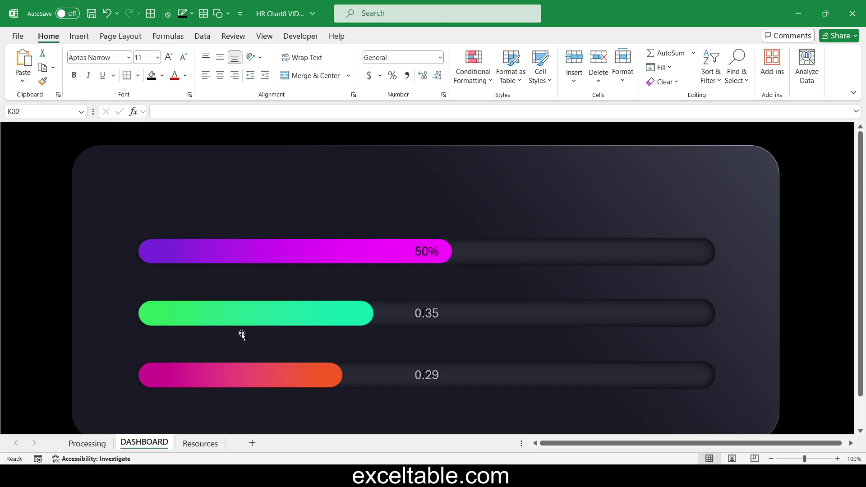
double_click(48, 36)
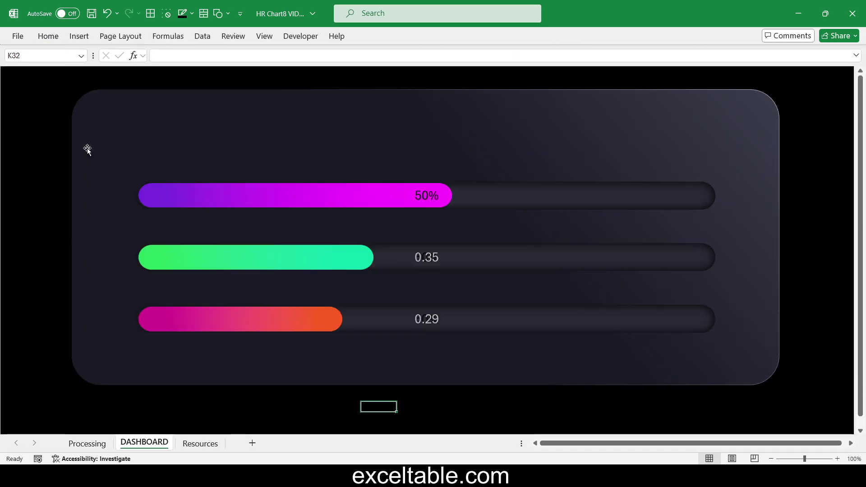
click(123, 402)
key(ctrl+v)
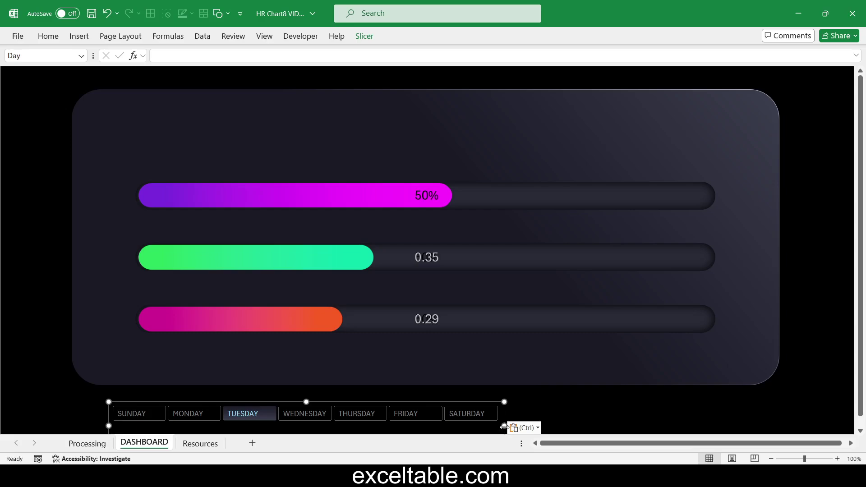
Resize and align the Day slicer under the panel to match the progress bars' width, and test it with Sunday and Monday
drag(503, 428, 725, 421)
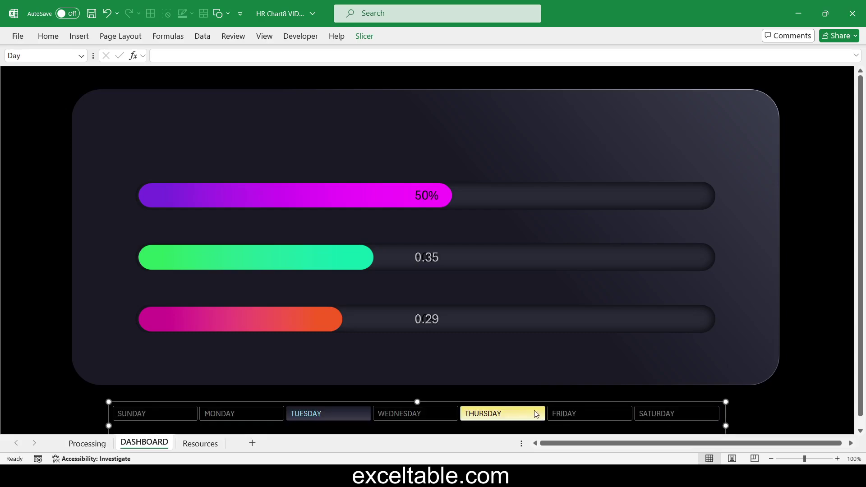
drag(469, 402, 470, 399)
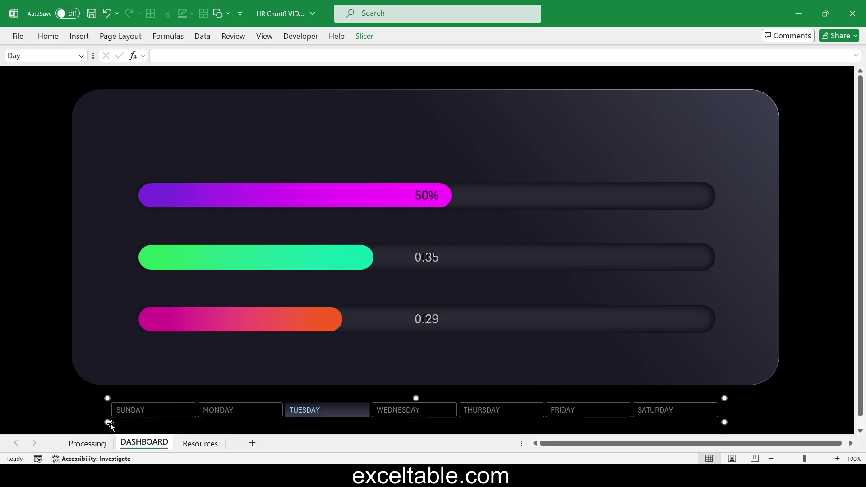
drag(110, 424, 128, 419)
drag(333, 395, 331, 400)
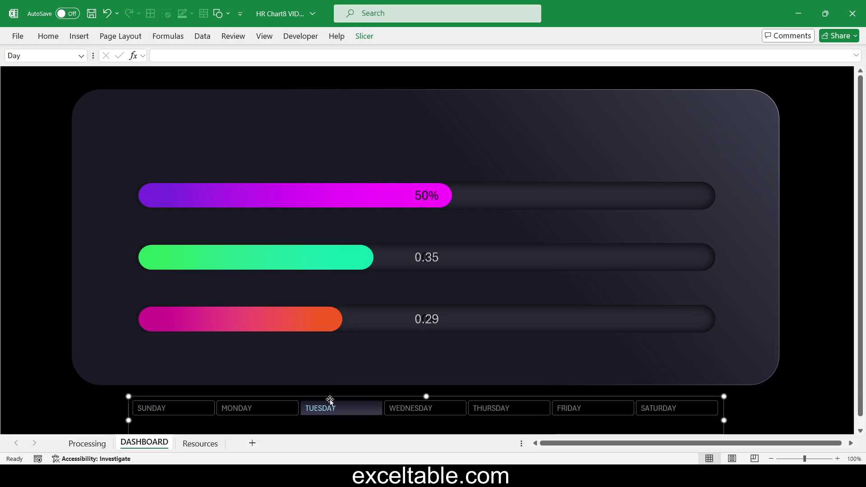
click(203, 408)
click(265, 408)
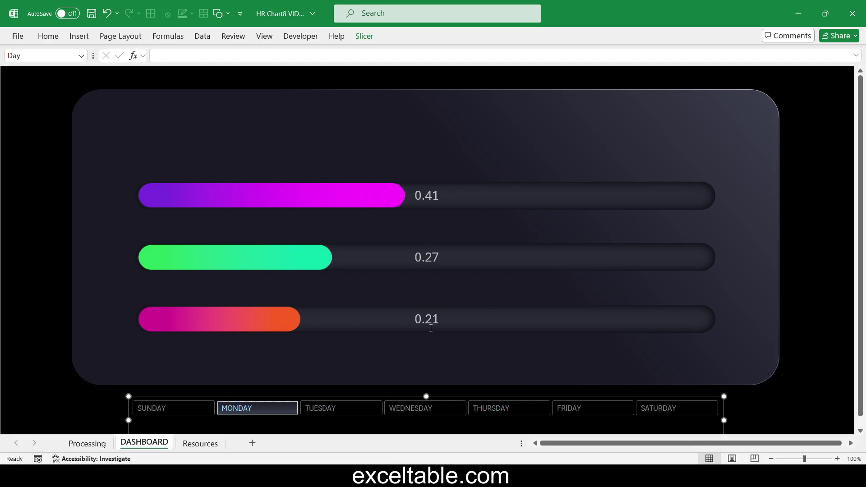
Change the Processing label formula in F3 to =IF(C3<43%,"",TEXT(C3,"0%")) and fill it down to F5
click(87, 444)
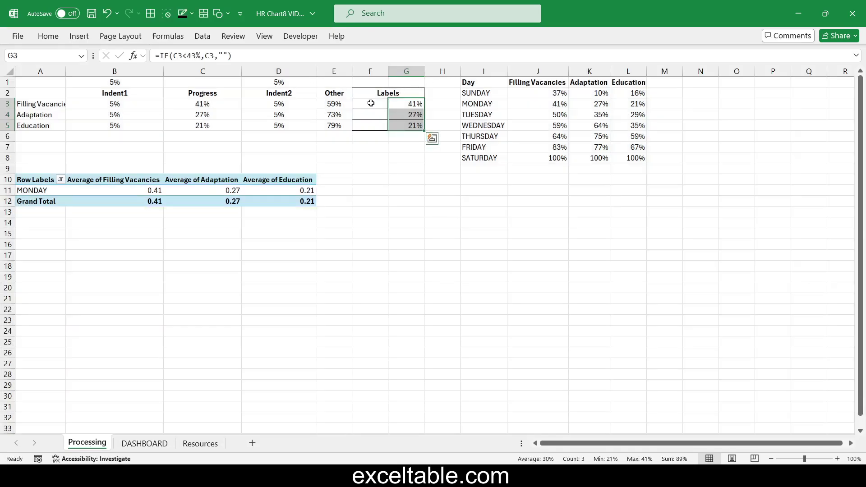
click(371, 103)
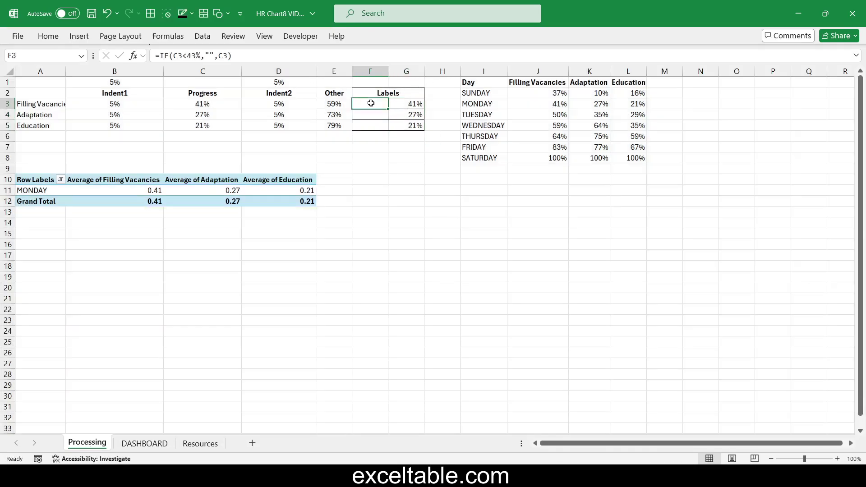
click(221, 56)
text(tex)
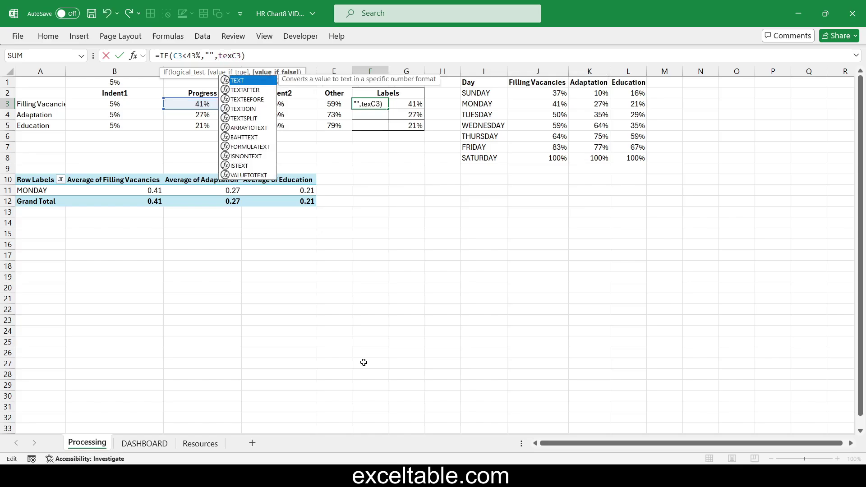
key(Tab)
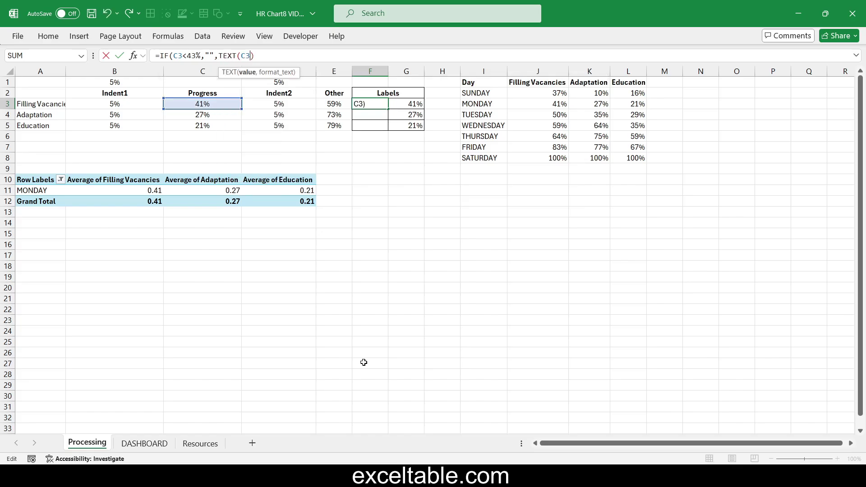
text(,"0%"))
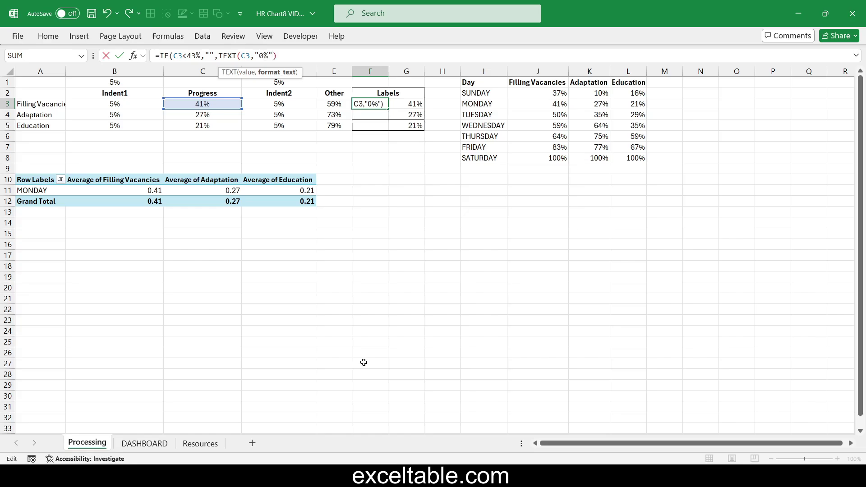
text())
drag(222, 56, 282, 55)
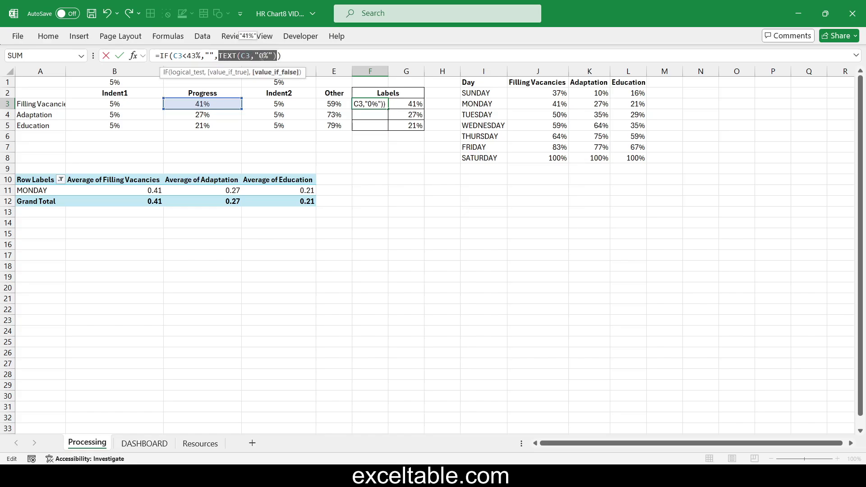
key(Return)
click(370, 104)
Wrap the C3 result in G3's label formula as TEXT(C3,"0%") and fill the formula down to G5
click(394, 108)
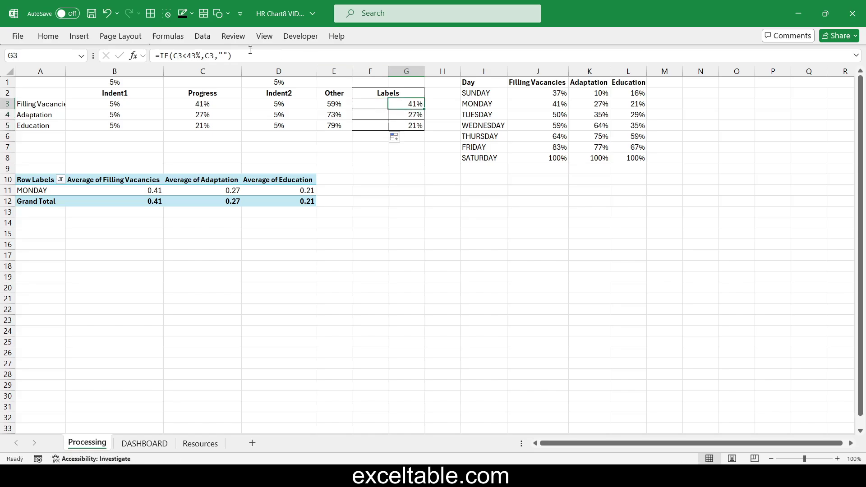
double_click(211, 55)
key(ctrl+v)
key(ctrl+Return)
drag(424, 109, 420, 128)
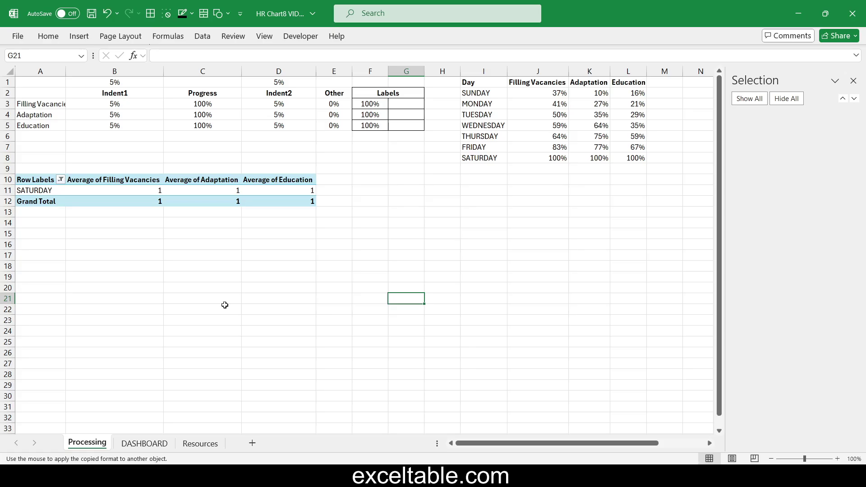
Return to the DASHBOARD sheet, close the Selection pane and deselect the slicer
click(144, 444)
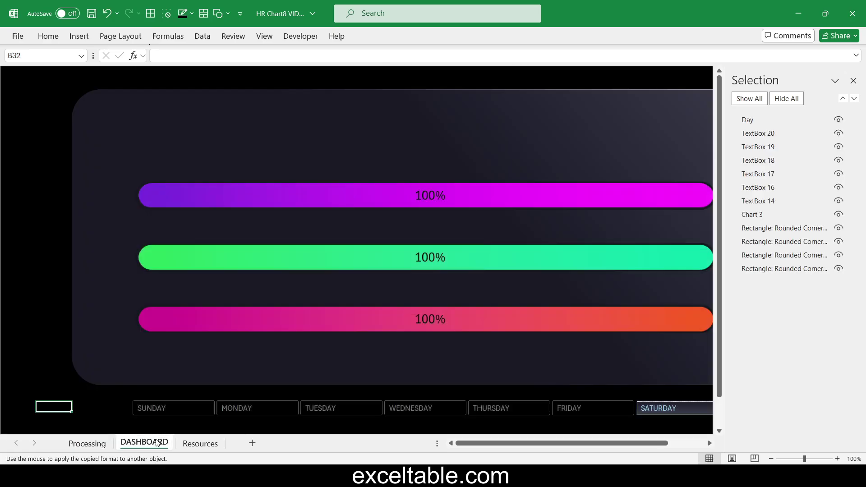
click(853, 80)
click(181, 415)
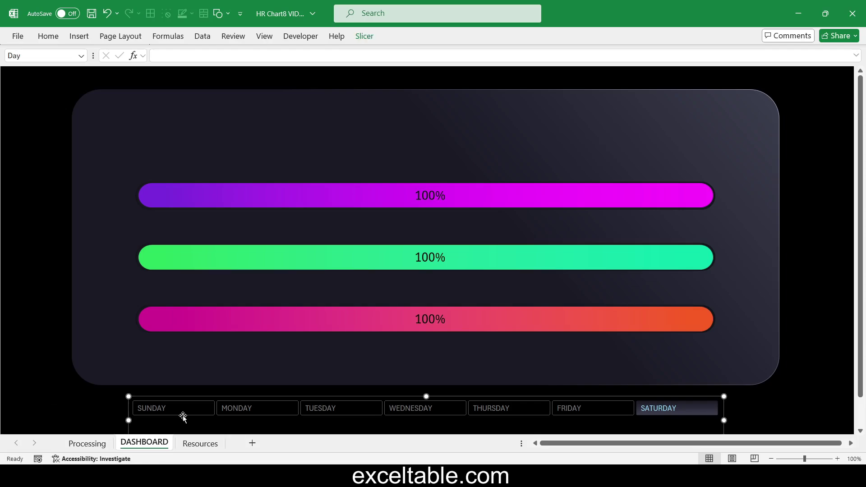
key(Escape)
Test the dashboard slicer with each day in order from Sunday through Saturday
click(187, 410)
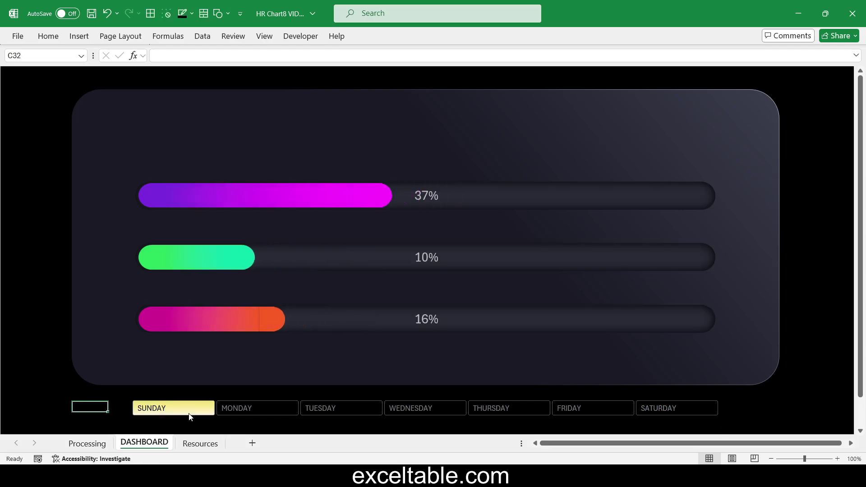
click(251, 416)
click(321, 412)
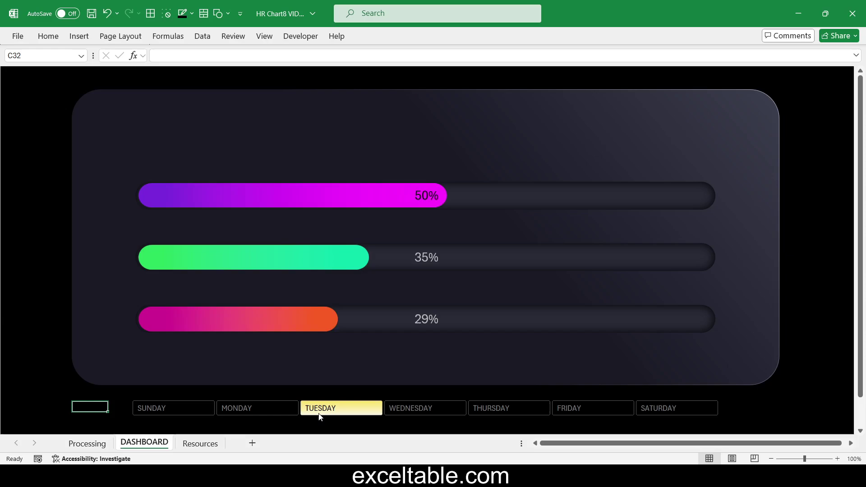
click(389, 412)
click(500, 413)
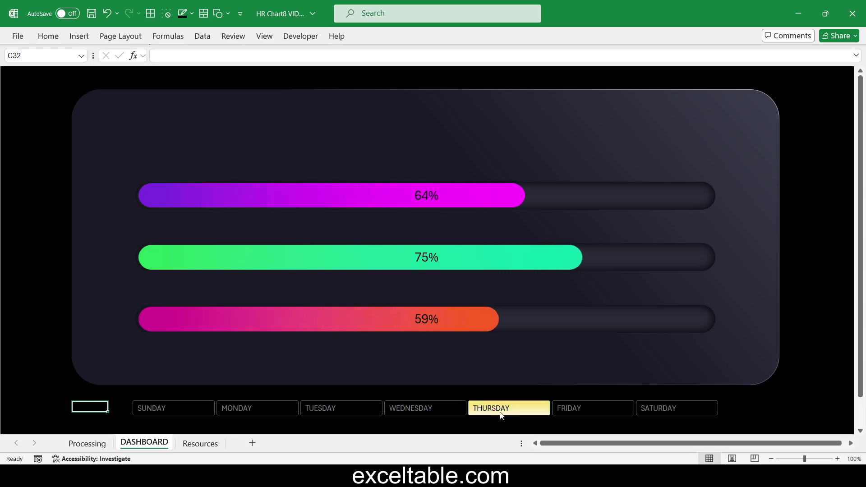
click(570, 413)
click(660, 412)
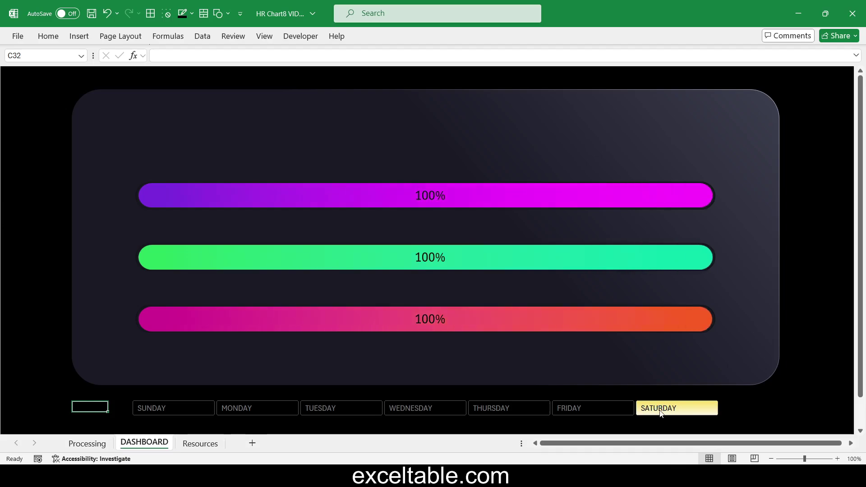
Test the dashboard slicer in reverse order from Friday back to Sunday
click(598, 412)
click(499, 411)
click(411, 413)
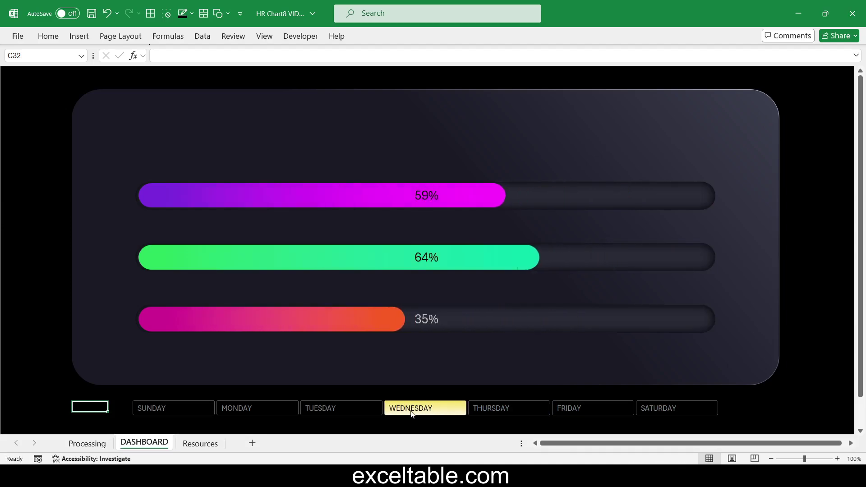
click(353, 410)
click(272, 411)
click(212, 412)
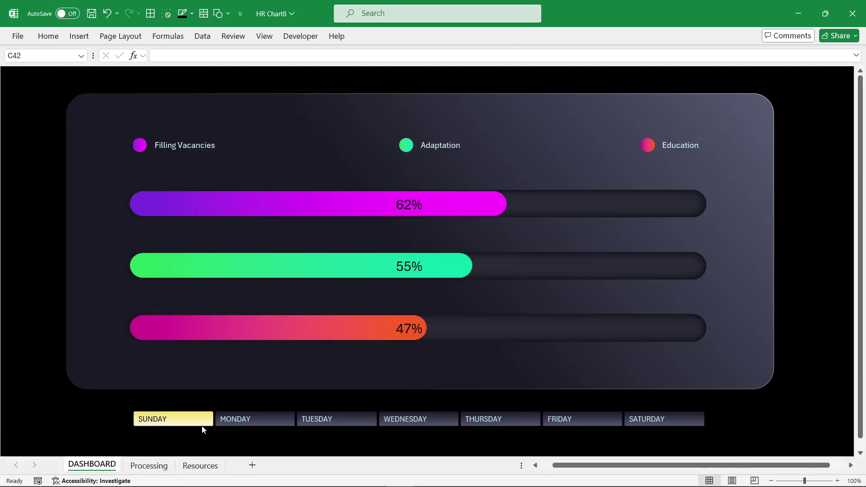
Filter the finished HR Chart8 dashboard by each day from Monday through Saturday to check the bars and labels
click(252, 419)
click(320, 419)
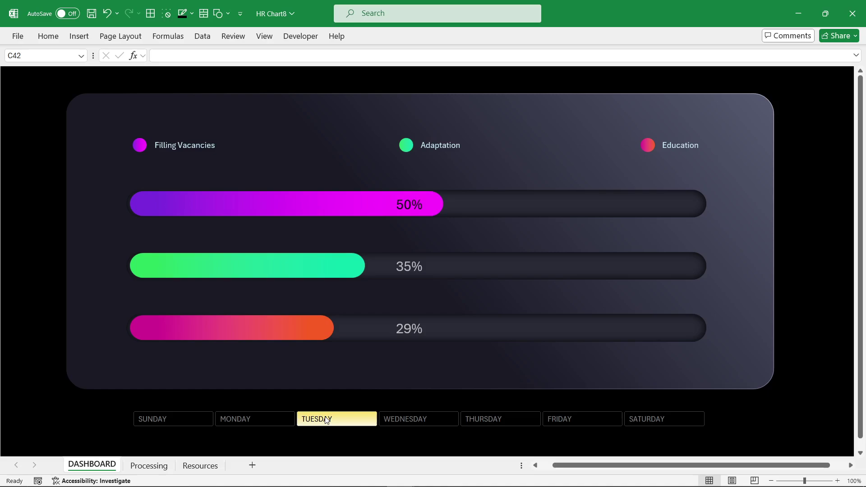
click(397, 419)
click(491, 419)
click(550, 422)
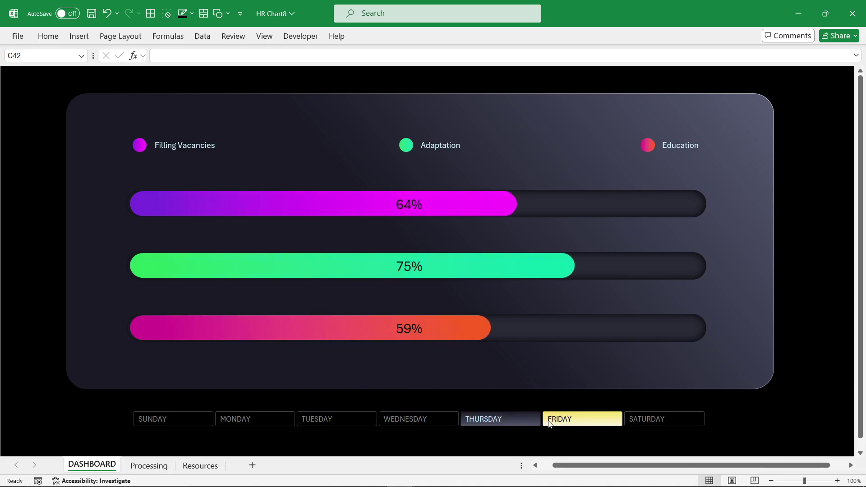
click(651, 422)
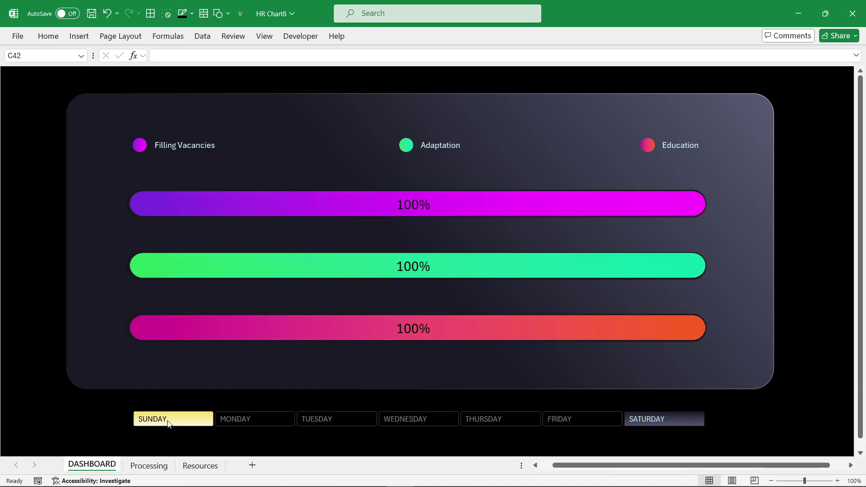
Test multi-day filtering with Sunday through Saturday and with Tuesday through Thursday, and filter by Friday alone
drag(168, 424, 664, 421)
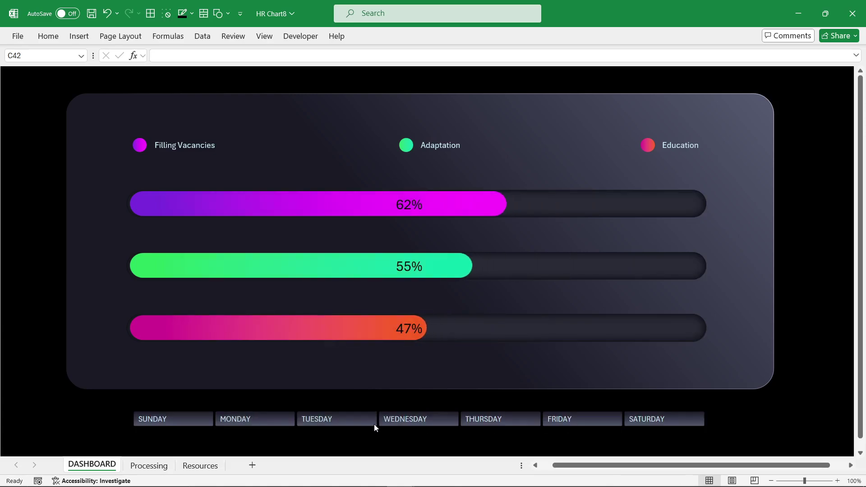
drag(374, 422, 478, 439)
click(599, 422)
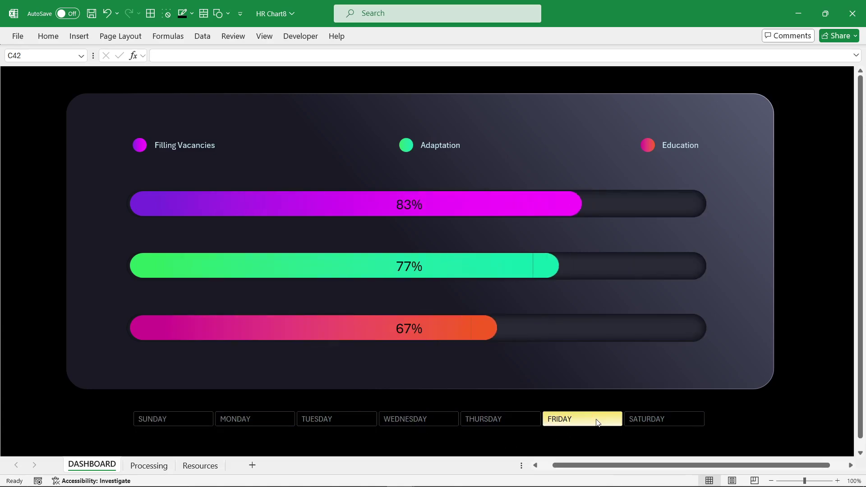
Check the dashboard for Tuesday, Monday and Wednesday, and leave all days from Sunday to Saturday selected in the slicer
click(335, 419)
click(281, 417)
click(335, 418)
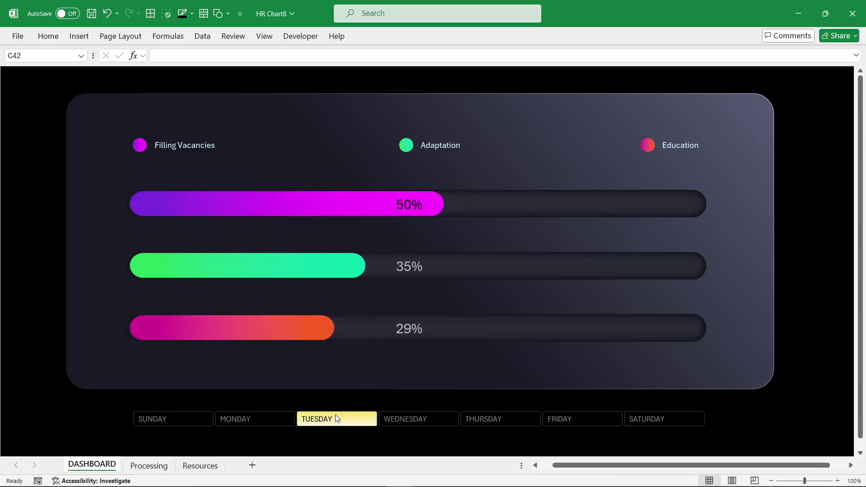
click(404, 419)
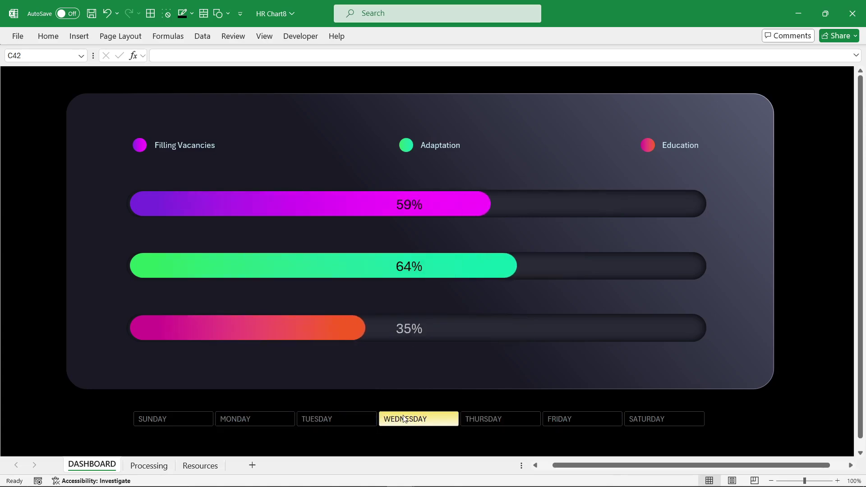
drag(199, 421, 663, 422)
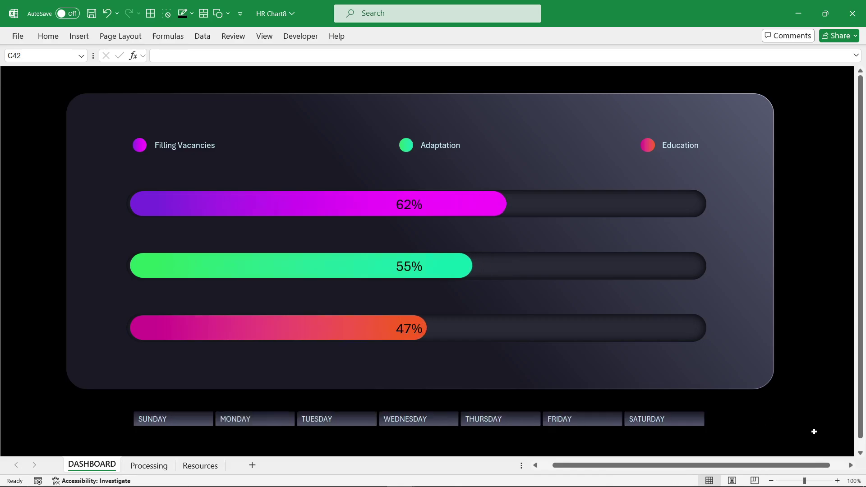